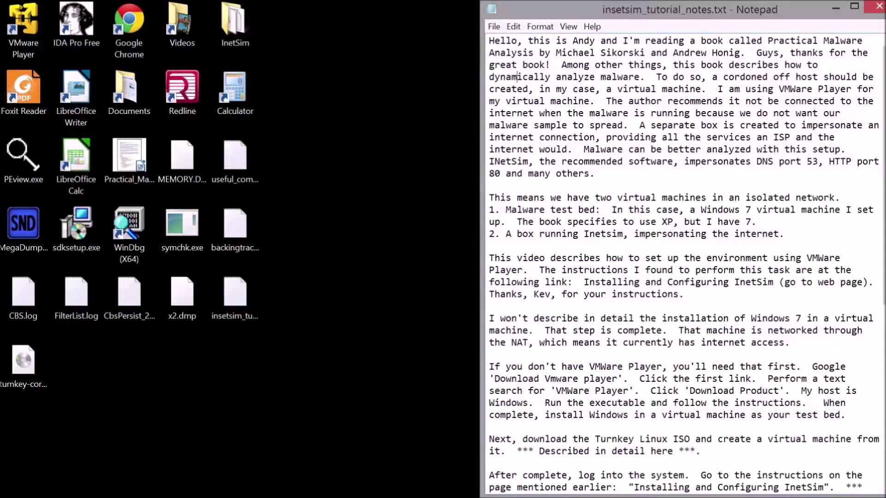
# Step: Launch Chrome, maximize it, and open the 'HowTo Install InetSim' bookmarked article
pyautogui.moveTo(205, 486)
pyautogui.moveTo(121, 496)
pyautogui.click(88, 487)
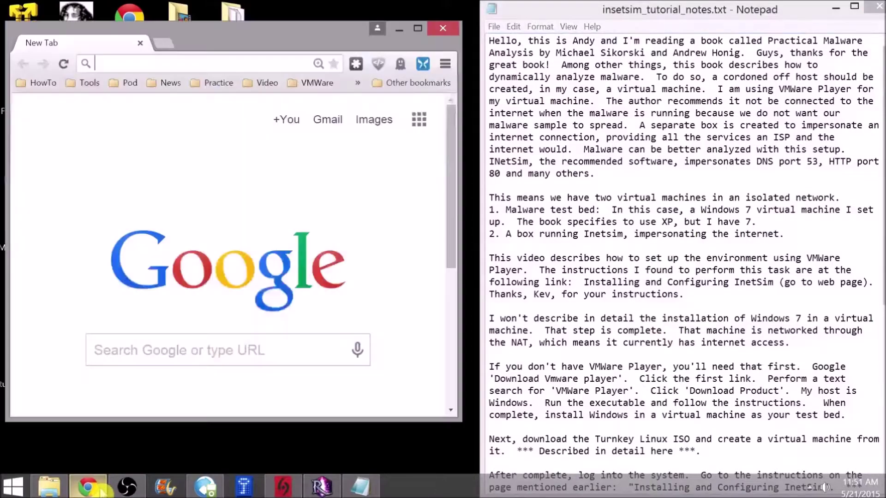
pyautogui.doubleClick(335, 44)
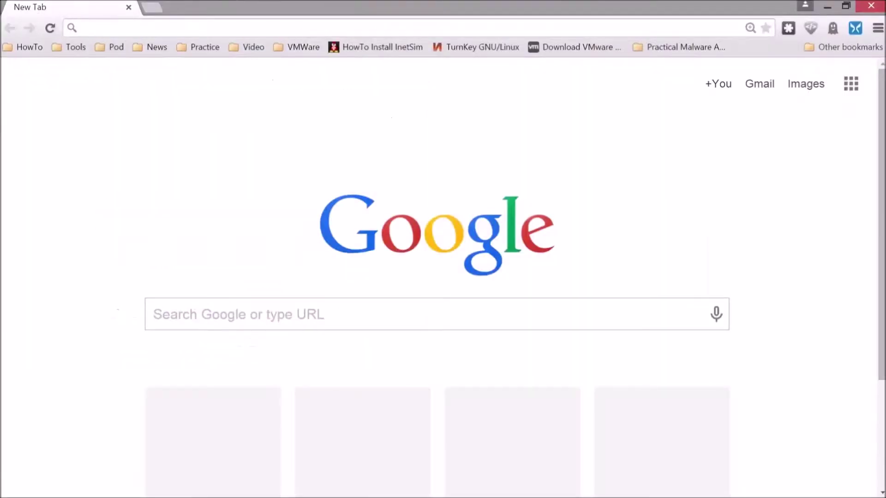
pyautogui.click(375, 48)
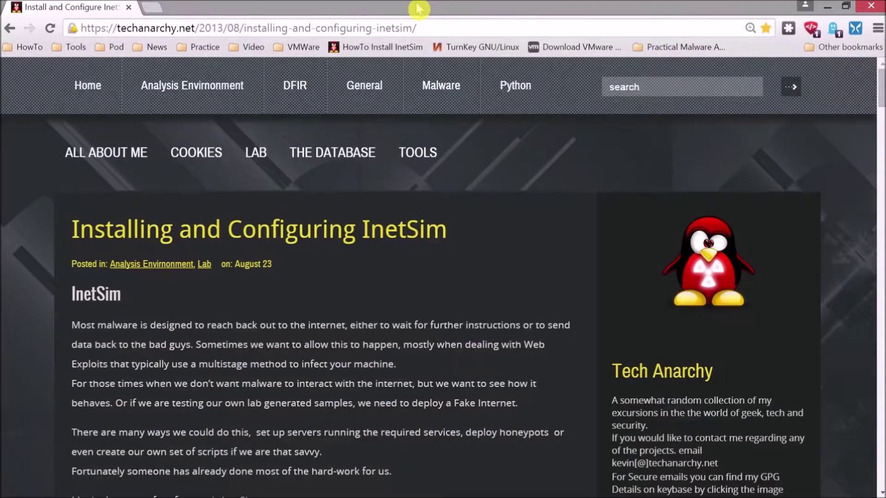
# Step: Set the browser beside the Notepad notes and compare the article with the notes
pyautogui.doubleClick(498, 6)
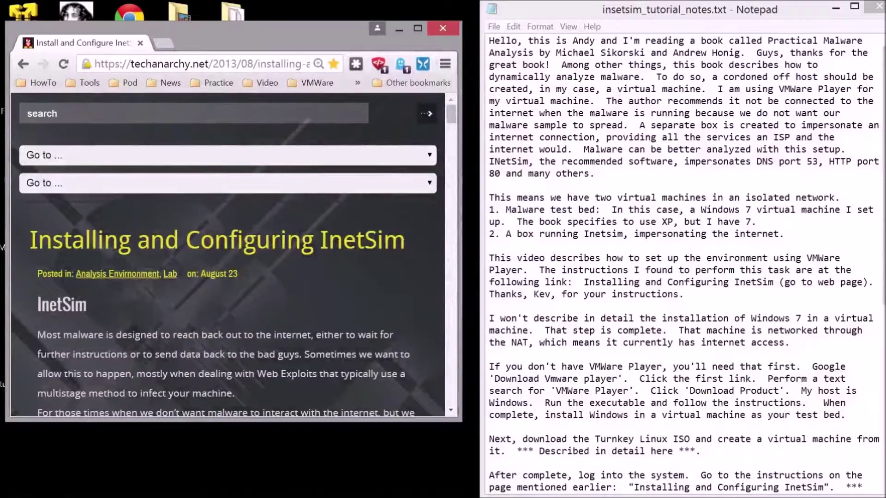
pyautogui.click(685, 294)
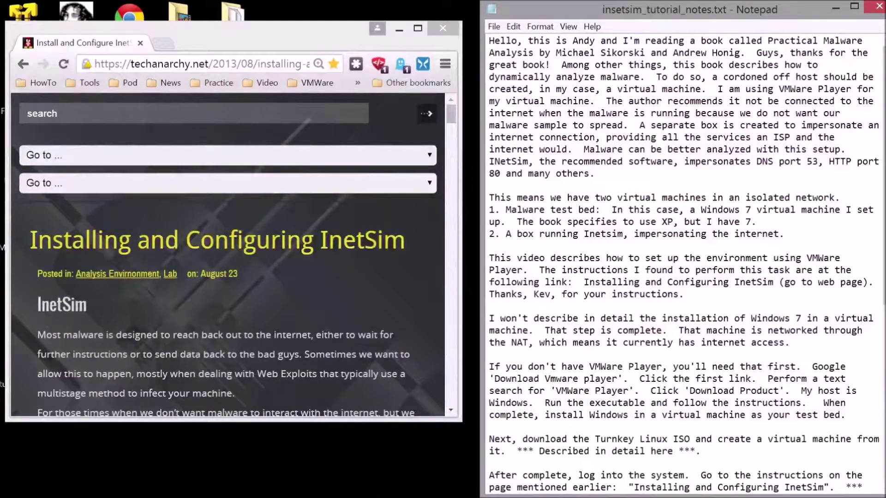
pyautogui.scroll(-3, 683, 263)
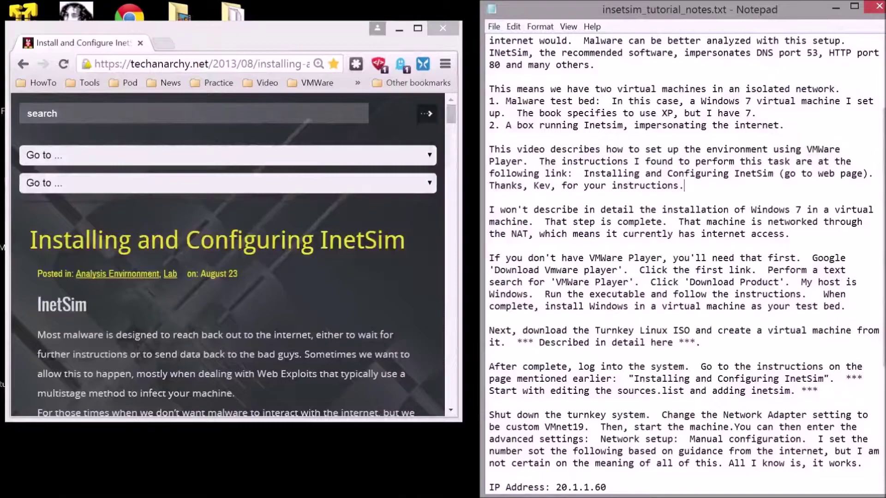
pyautogui.click(629, 222)
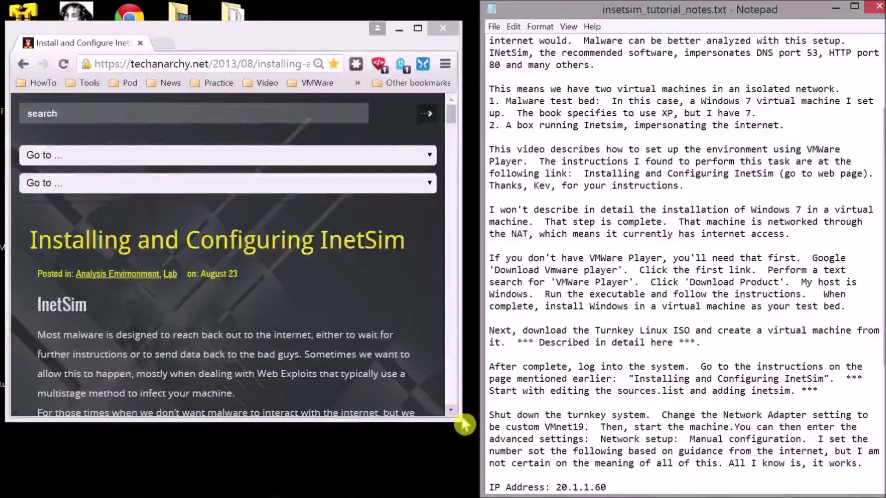
pyautogui.moveTo(454, 418); pyautogui.dragTo(456, 452)
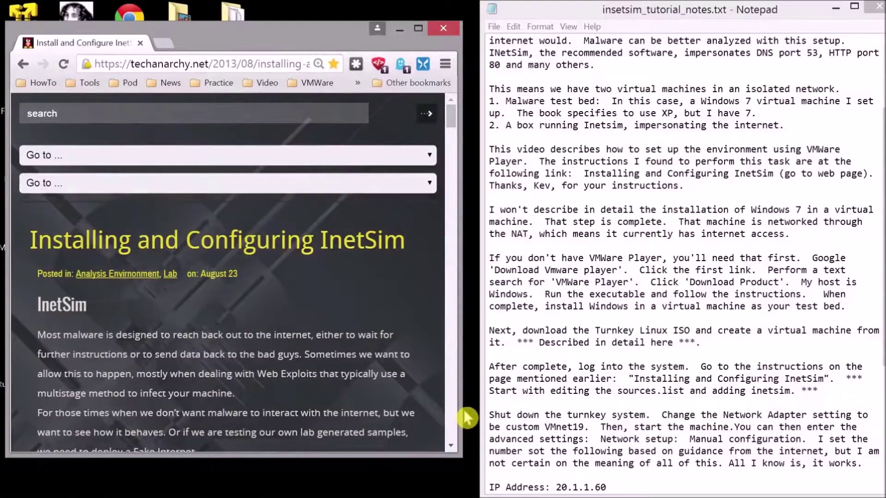
# Step: Check the article's Installation section, return to the top, and maximize Chrome full screen
pyautogui.press('pagedown')
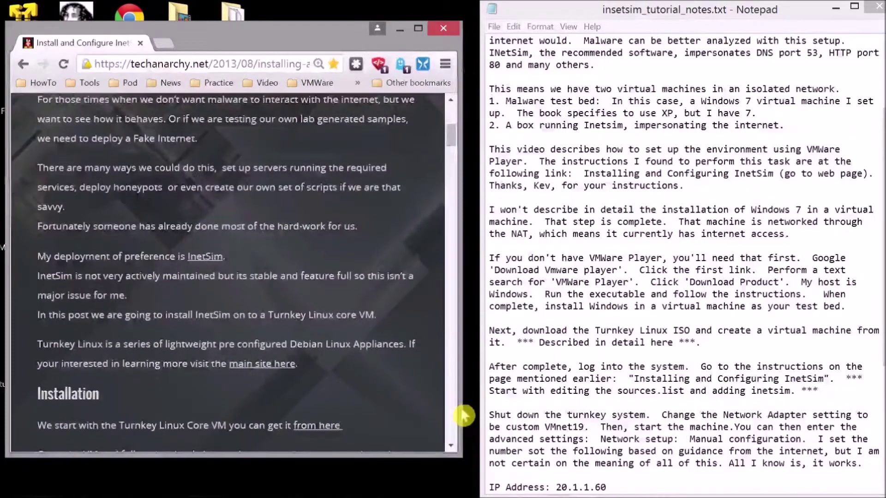
pyautogui.press('pageup')
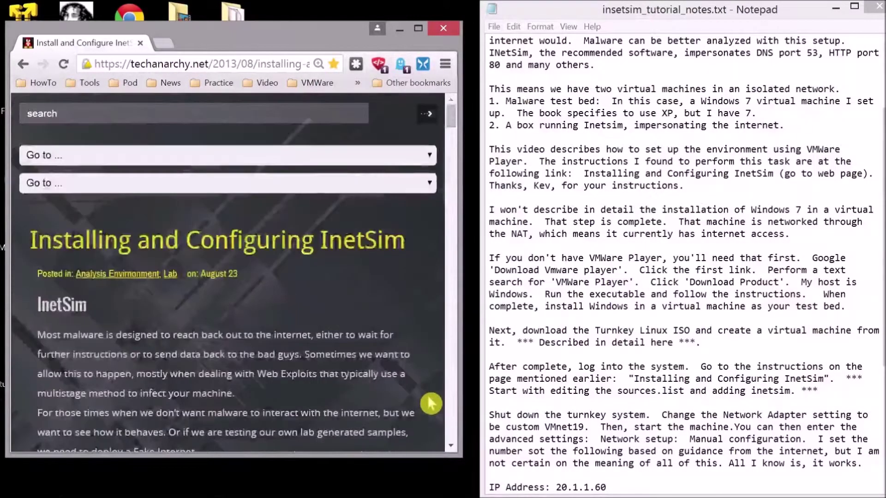
pyautogui.hotkey('alt', 'Tab')
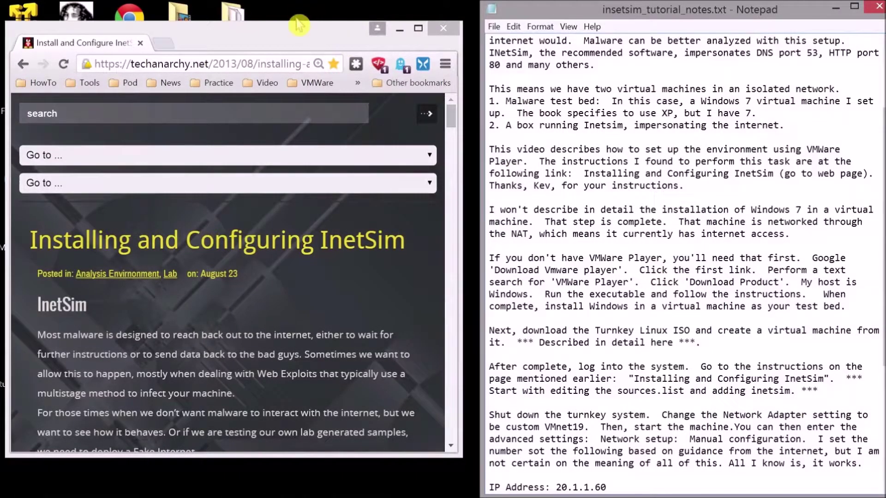
pyautogui.doubleClick(295, 41)
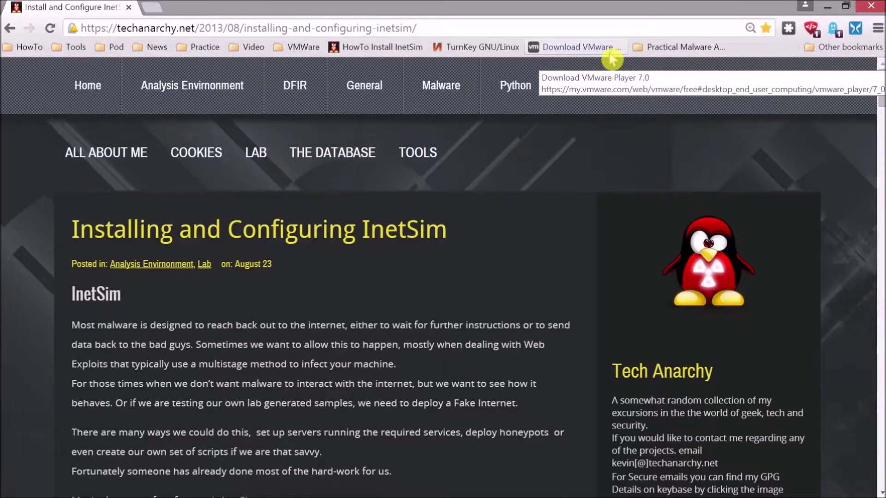
# Step: View the VMware Player download page from the bookmark, then minimize Chrome
pyautogui.click(609, 50)
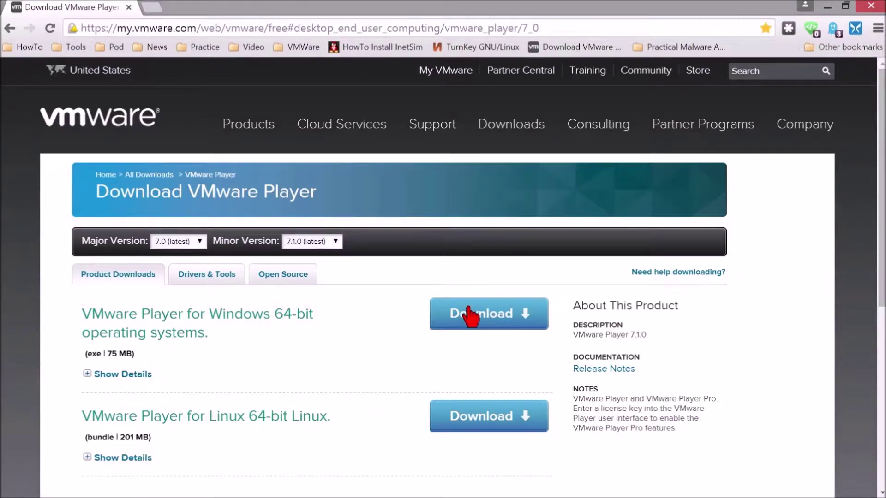
pyautogui.click(827, 8)
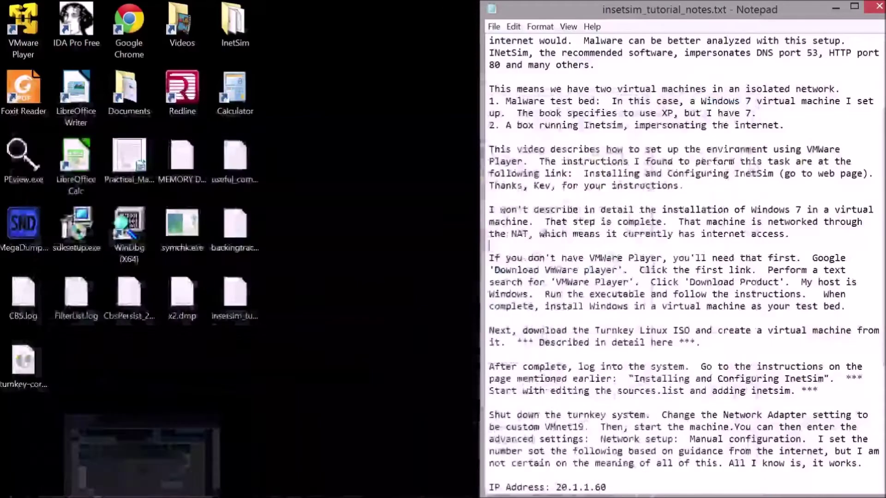
pyautogui.doubleClick(36, 37)
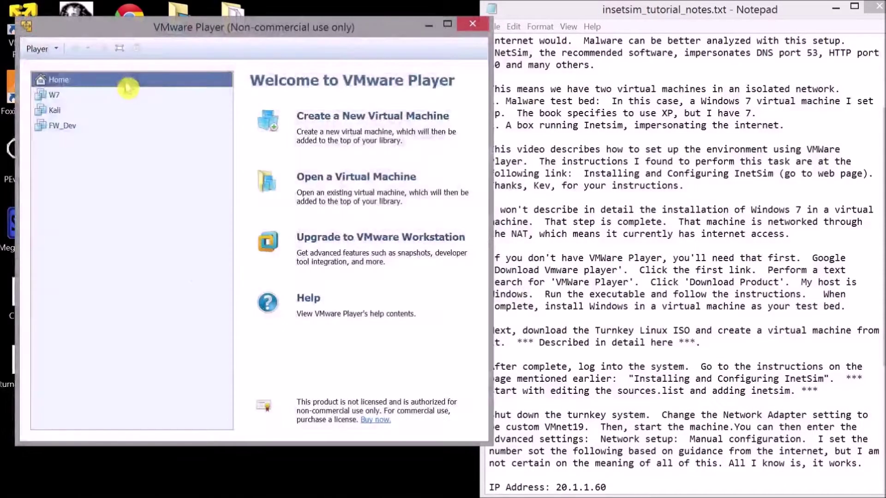
pyautogui.click(79, 97)
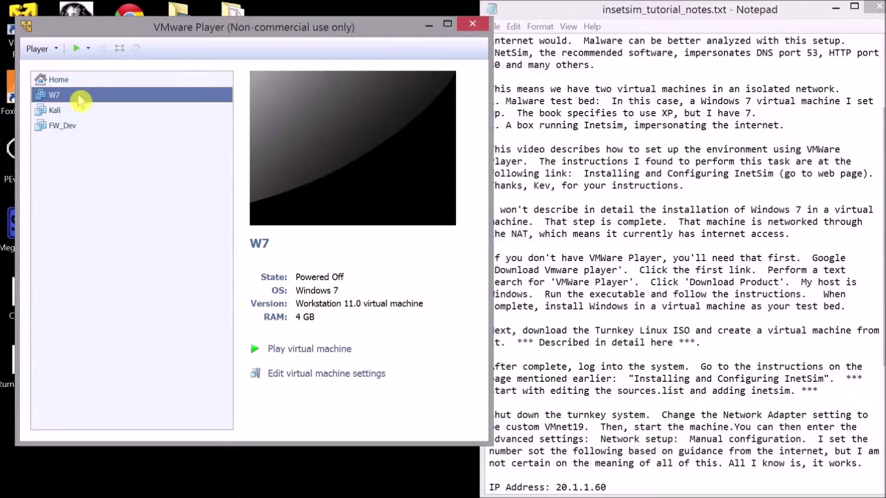
pyautogui.click(57, 113)
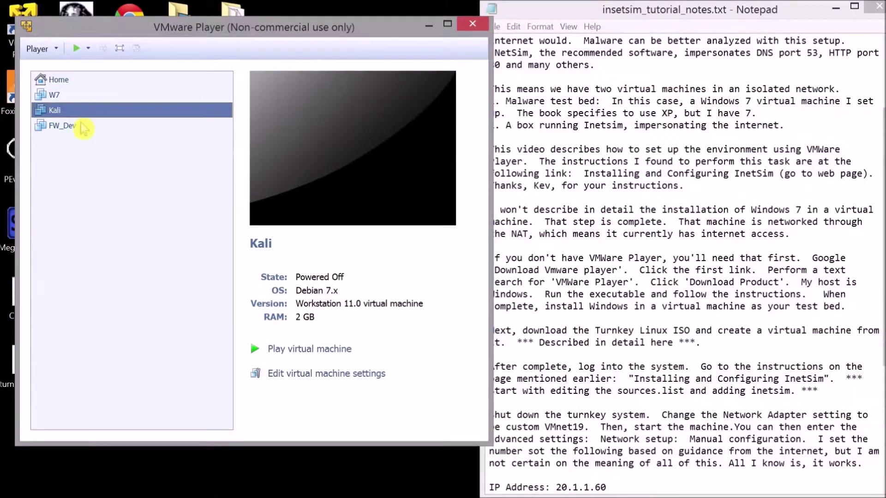
pyautogui.click(83, 129)
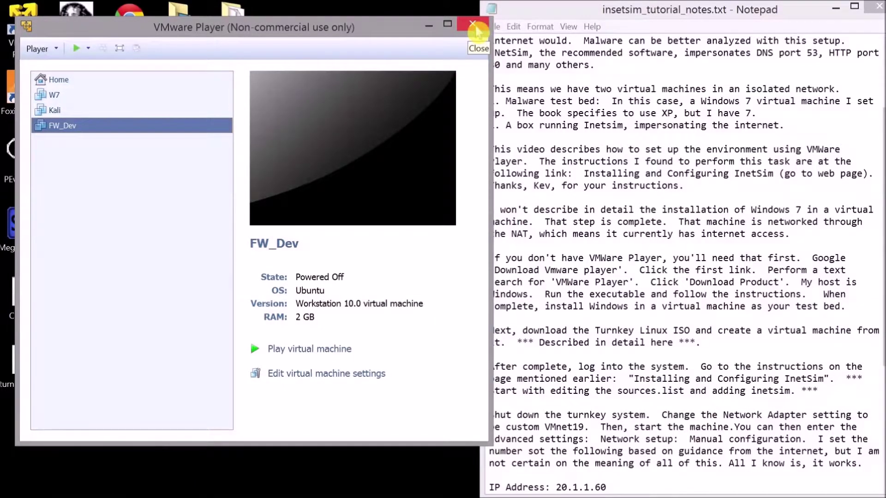
pyautogui.click(475, 28)
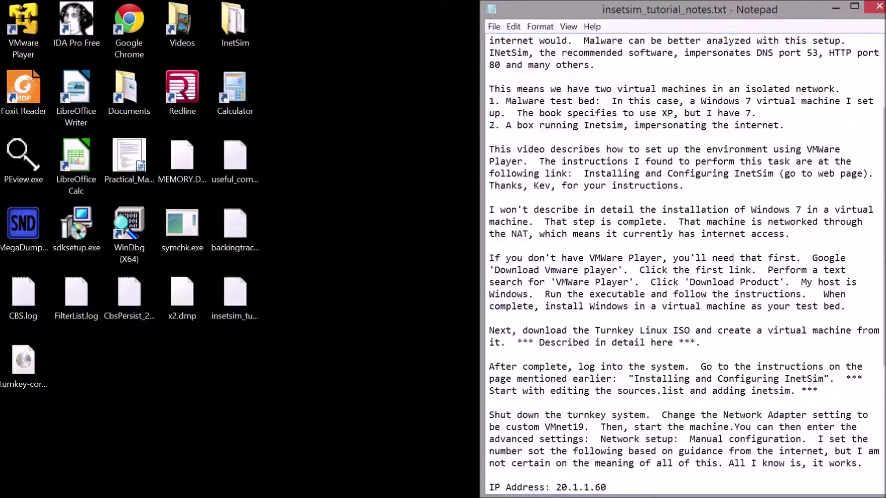
pyautogui.moveTo(124, 492)
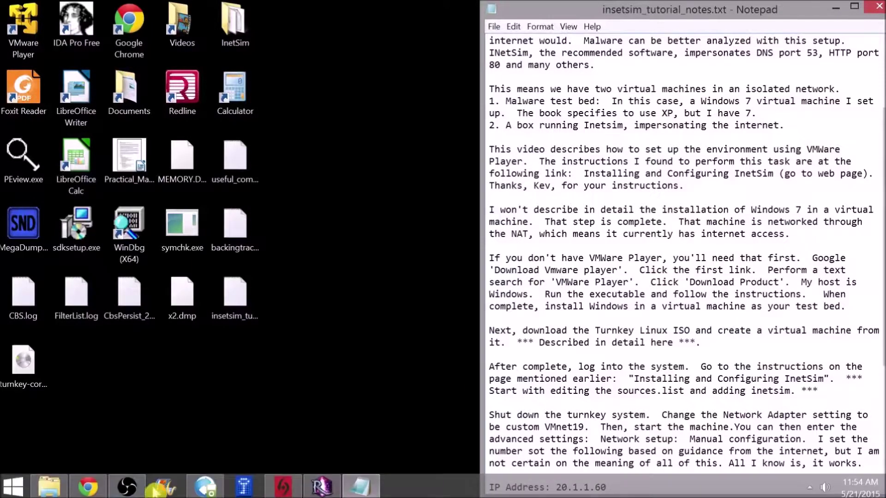
# Step: Reopen the InetSim article and search it for 'turnkey'
pyautogui.click(90, 488)
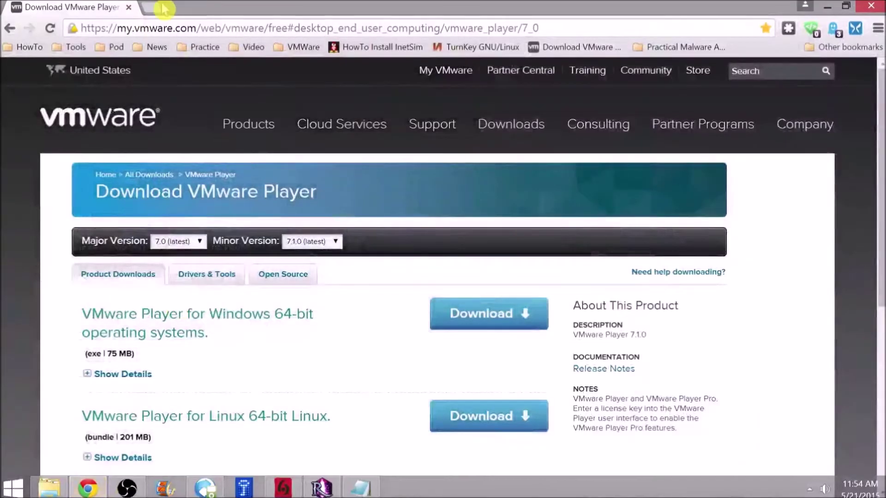
pyautogui.click(356, 44)
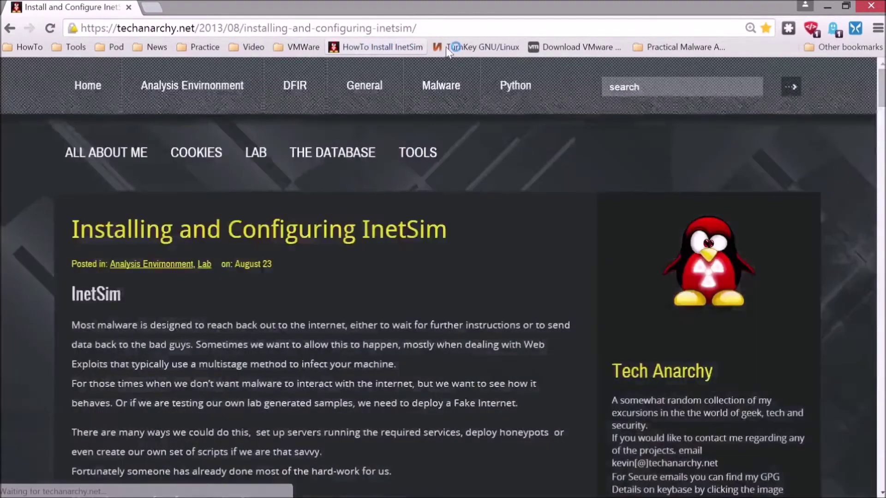
pyautogui.hotkey('ctrl', 'f')
pyautogui.write('turnkey')
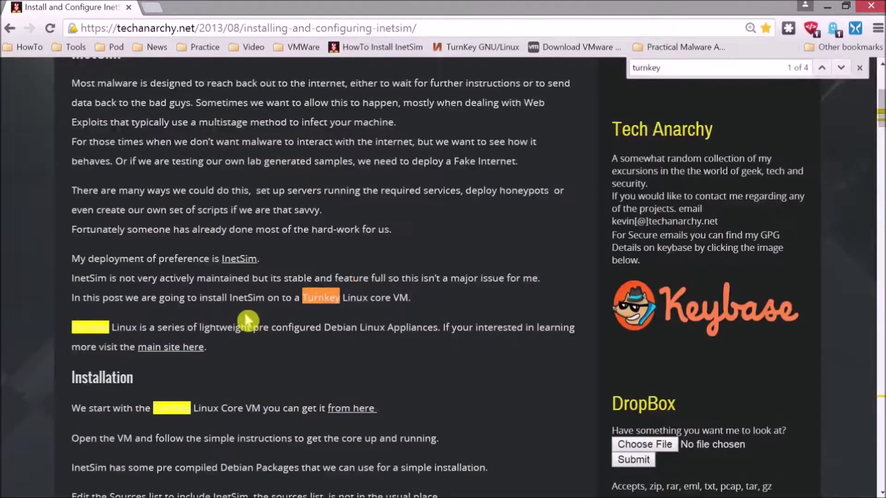
pyautogui.scroll(-1, 152, 304)
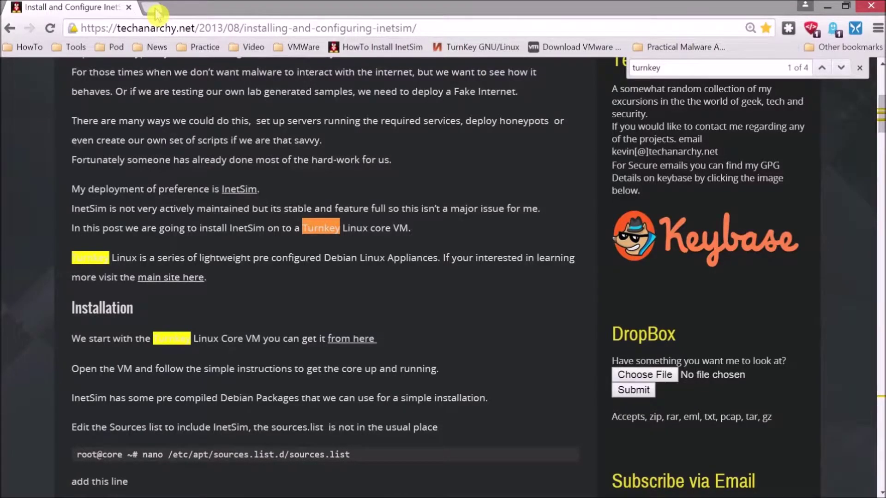
# Step: Open the TurnKey GNU/Linux site and go to the TurnKey Core page
pyautogui.click(490, 47)
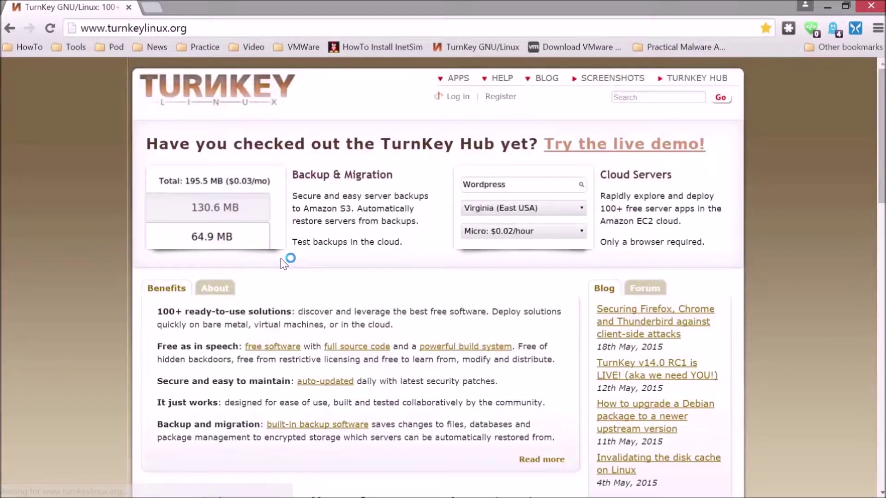
pyautogui.scroll(-15, 290, 267)
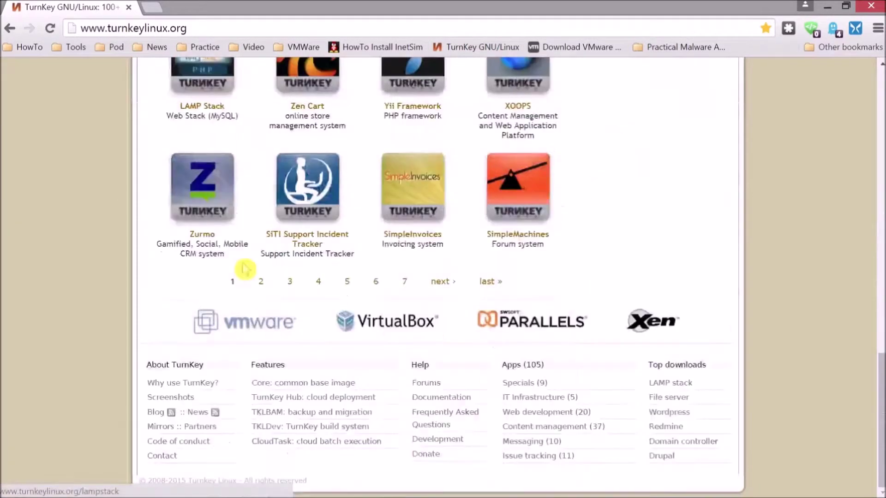
pyautogui.click(308, 384)
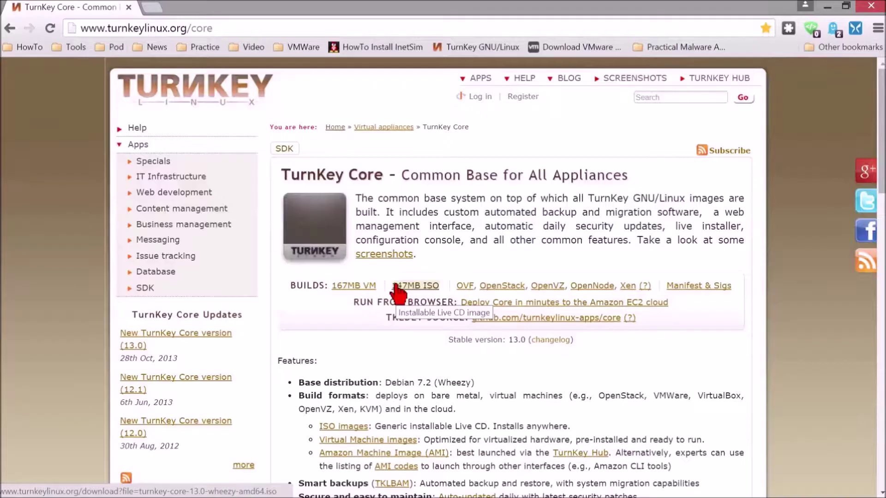
# Step: Minimize Chrome and move the turnkey-core ISO beside the InetSim folder on the desktop
pyautogui.doubleClick(589, 9)
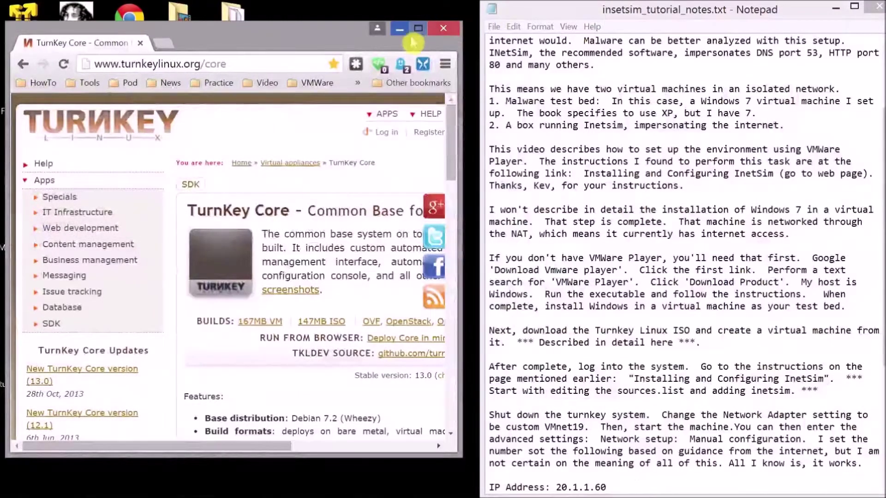
pyautogui.click(399, 29)
pyautogui.moveTo(23, 362); pyautogui.dragTo(308, 53)
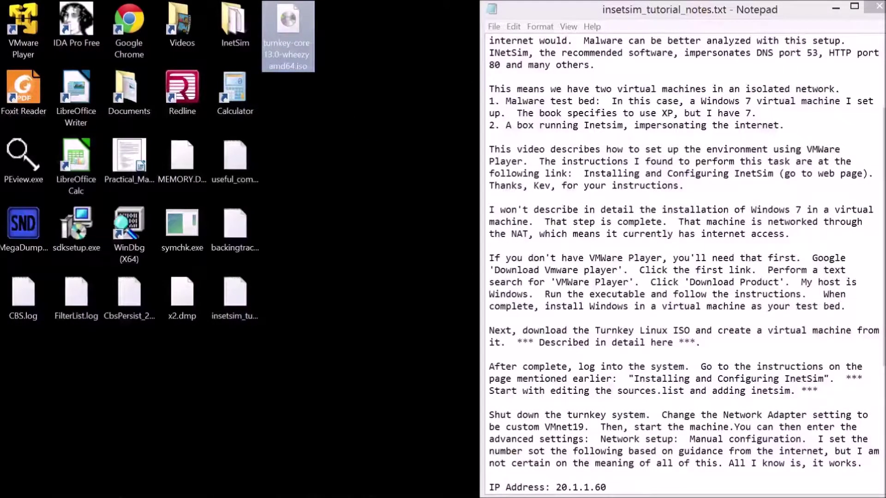
# Step: Launch VMware Player from the desktop and reposition its window
pyautogui.click(46, 28)
pyautogui.doubleClick(46, 28)
pyautogui.moveTo(255, 92); pyautogui.dragTo(348, 61)
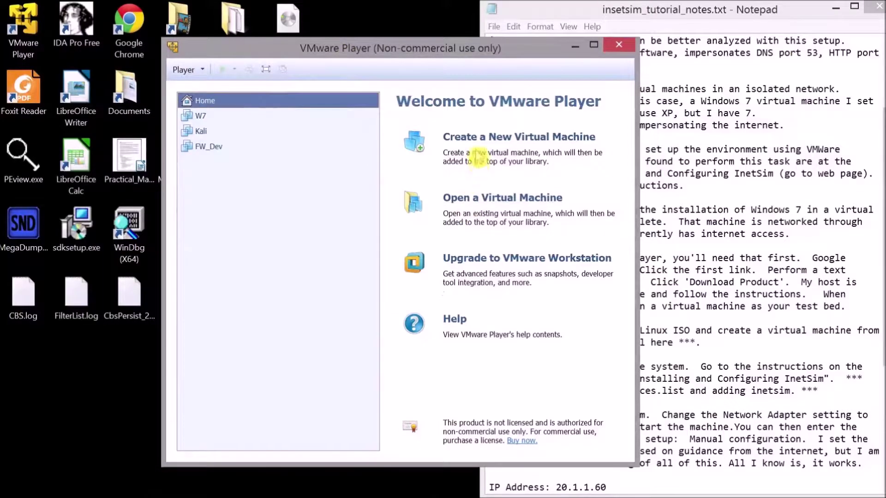
# Step: Create a Linux Ubuntu VM named Inet from the turnkey-core ISO with a 20 GB disk
pyautogui.click(471, 139)
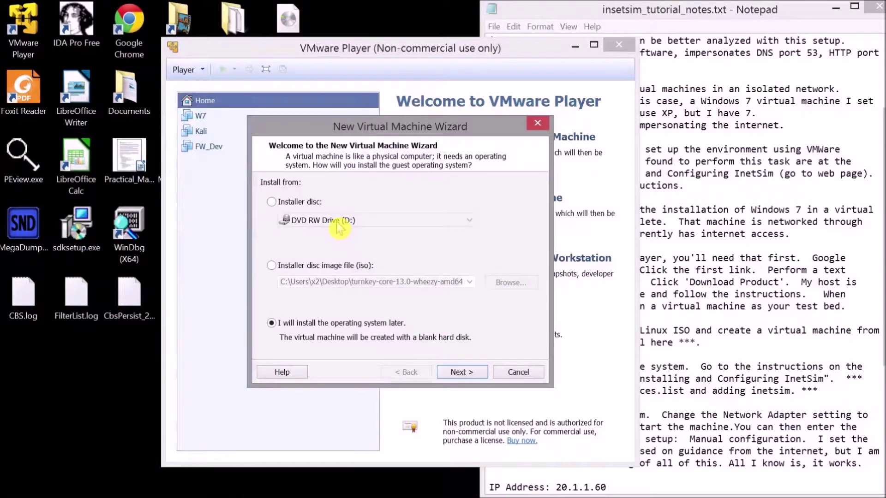
pyautogui.click(271, 265)
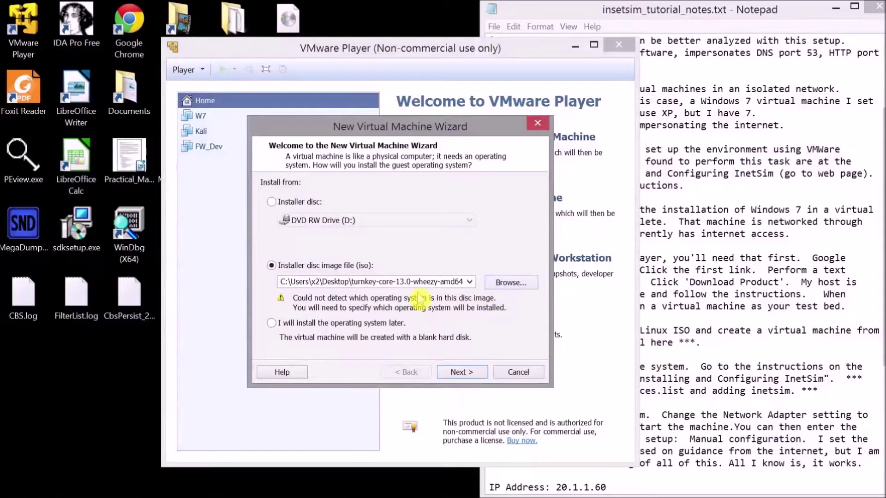
pyautogui.click(459, 373)
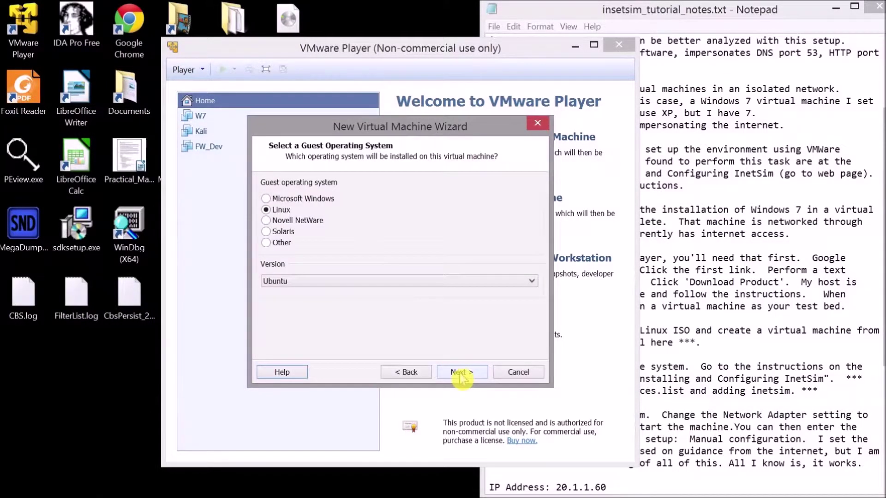
pyautogui.click(459, 373)
pyautogui.press('End')
pyautogui.write('\\')
pyautogui.press('BackSpace')
pyautogui.press('BackSpace')
pyautogui.press('BackSpace')
pyautogui.press('BackSpace')
pyautogui.press('BackSpace')
pyautogui.press('BackSpace')
pyautogui.press('BackSpace')
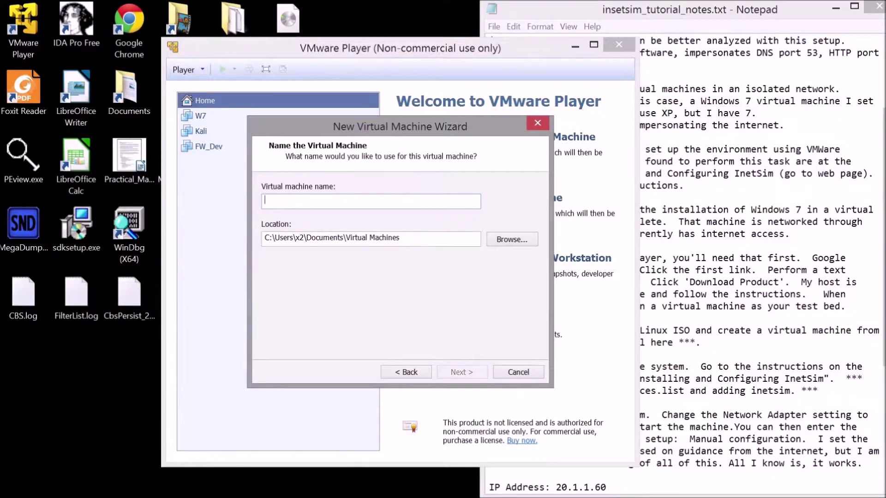
pyautogui.write('Inet')
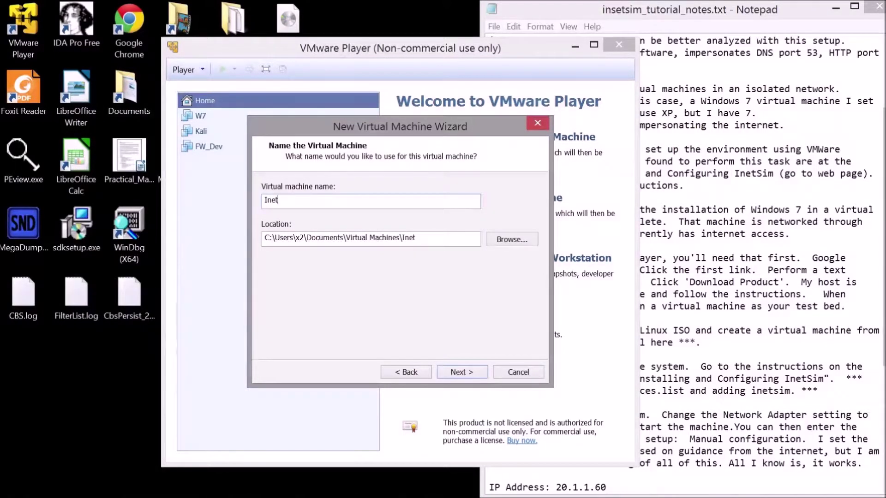
pyautogui.click(452, 375)
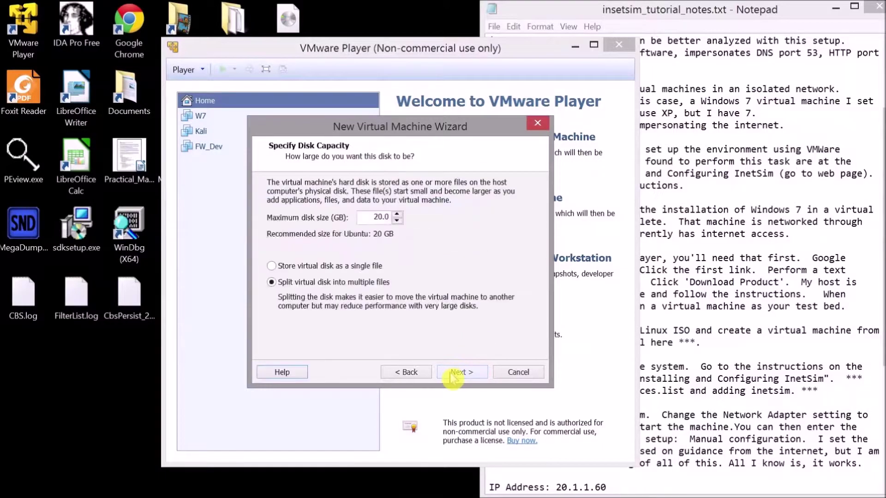
pyautogui.click(451, 375)
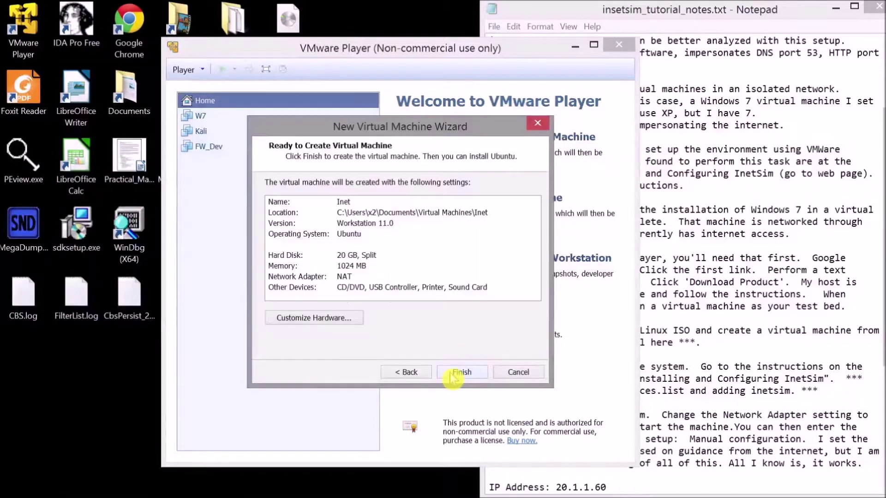
pyautogui.click(452, 373)
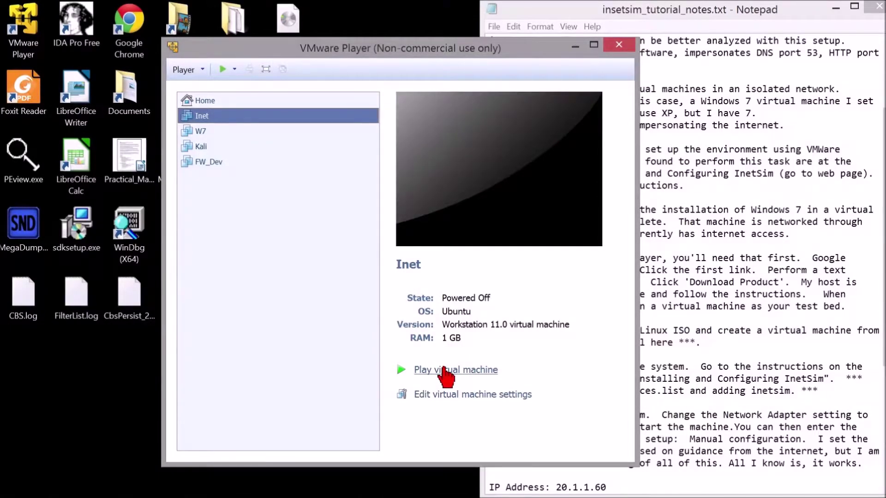
# Step: Power on Inet and start TurnKey's Install to hard disk option
pyautogui.click(443, 369)
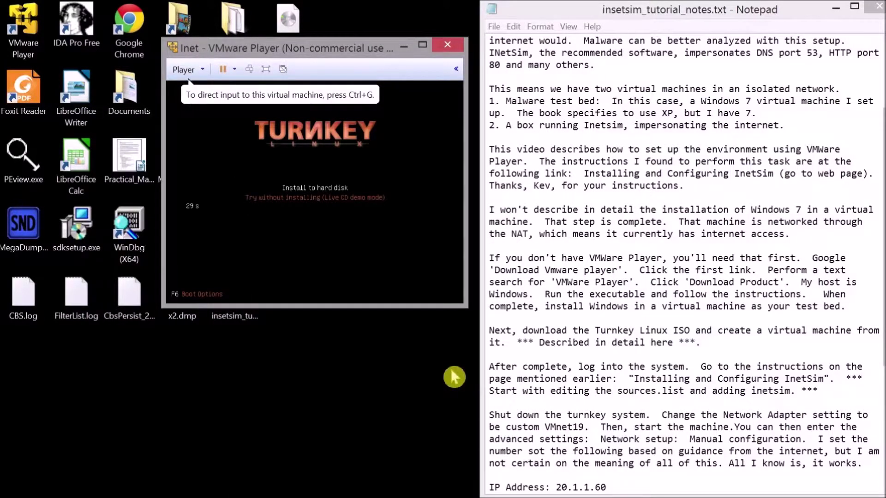
pyautogui.click(370, 230)
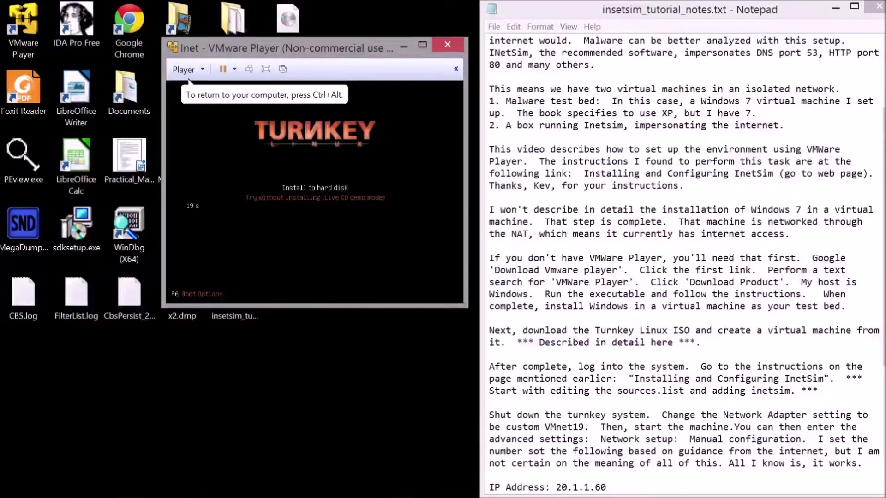
pyautogui.press('Down')
pyautogui.press('Up')
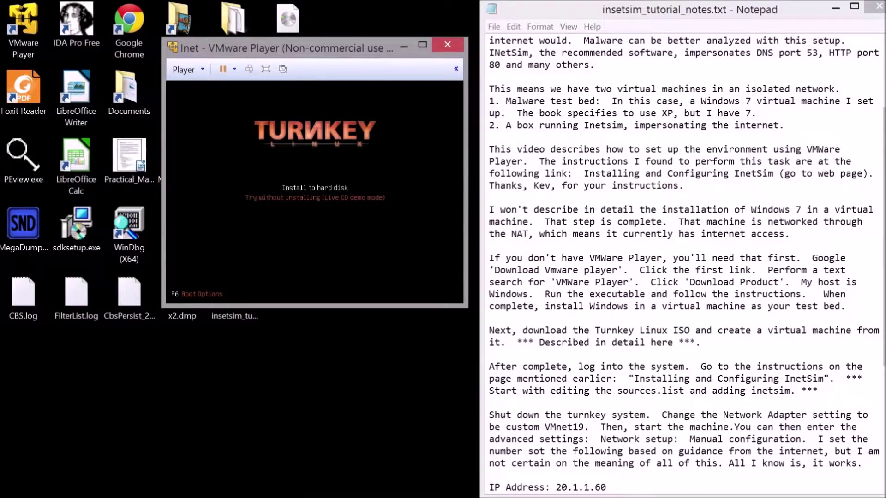
pyautogui.press('Return')
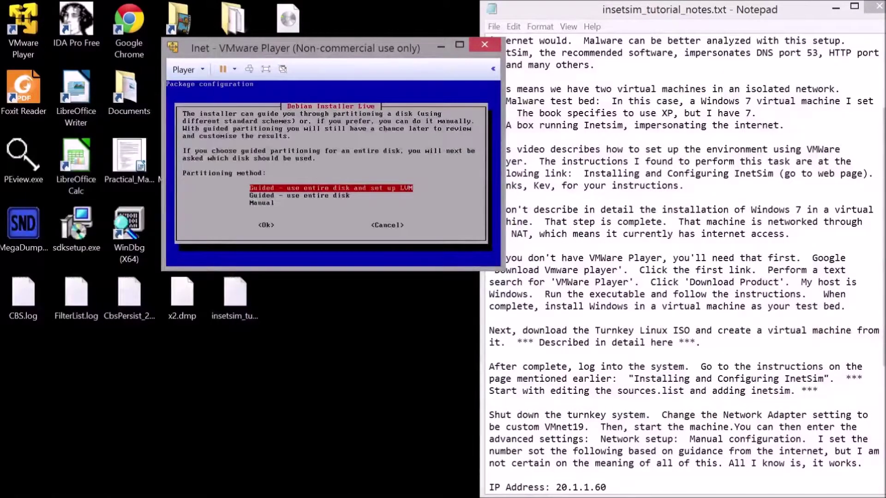
# Step: Partition with guided LVM on the entire disk, use 98% of the volume group, and write changes
pyautogui.press('Return')
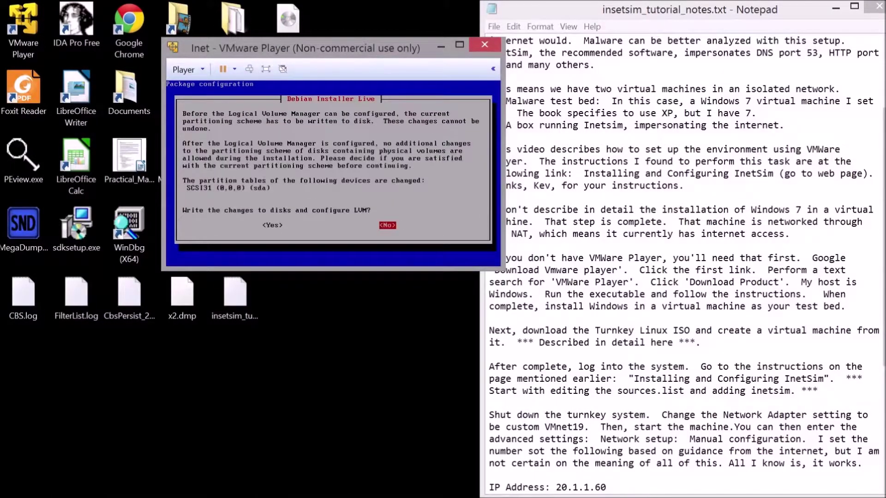
pyautogui.press('Left')
pyautogui.press('Return')
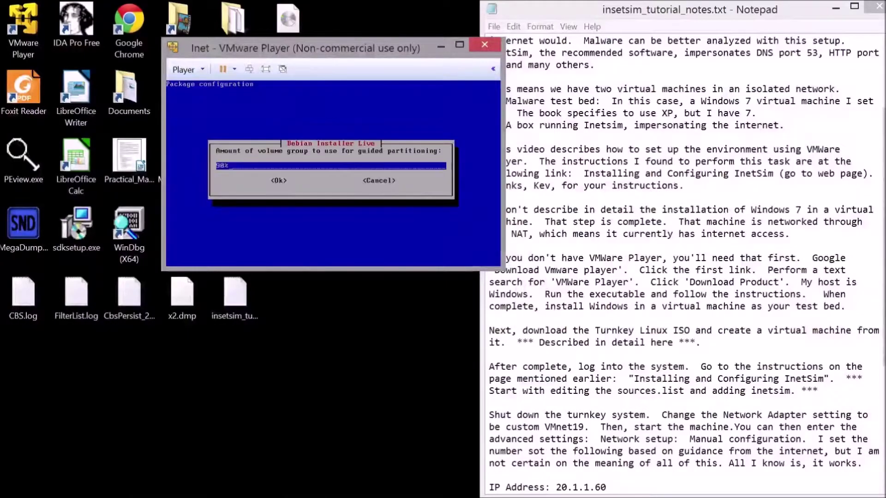
pyautogui.press('Return')
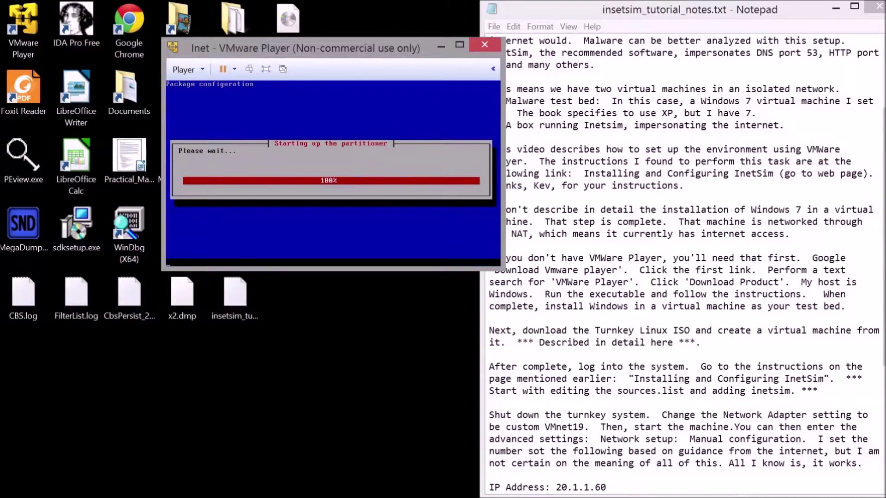
pyautogui.press('Left')
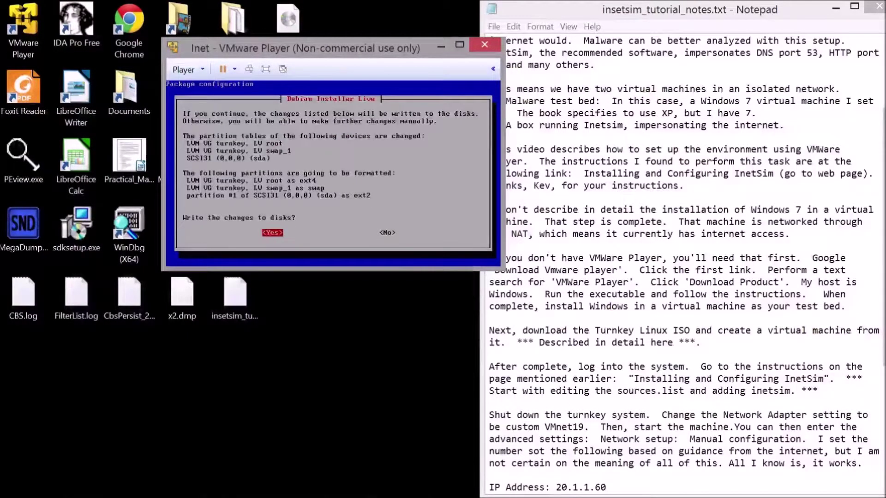
pyautogui.press('Return')
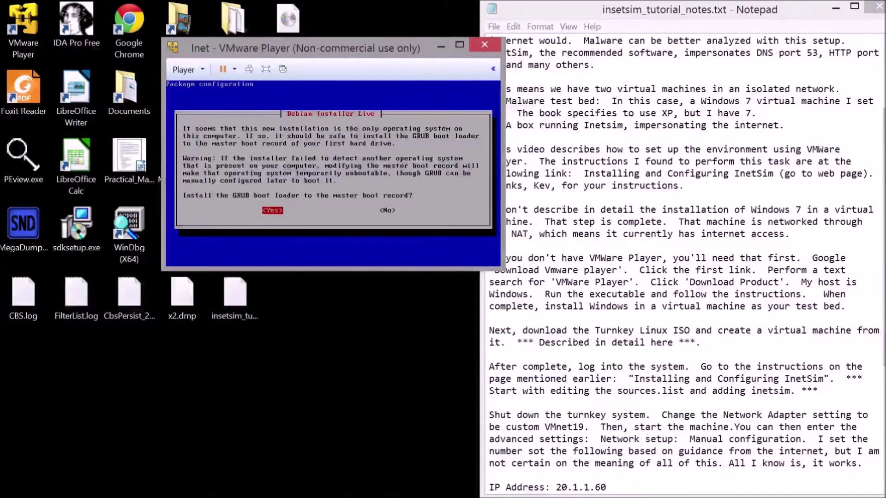
# Step: Install GRUB to the master boot record and restart Inet into the new system
pyautogui.press('Return')
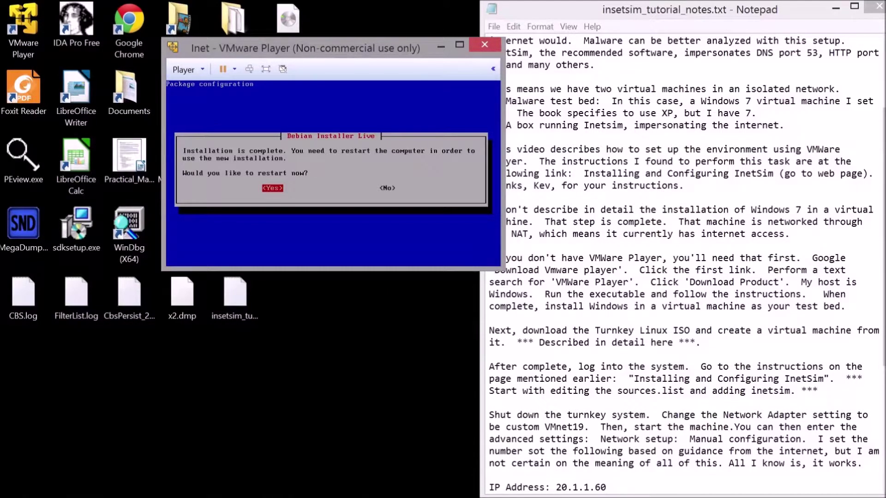
pyautogui.press('Return')
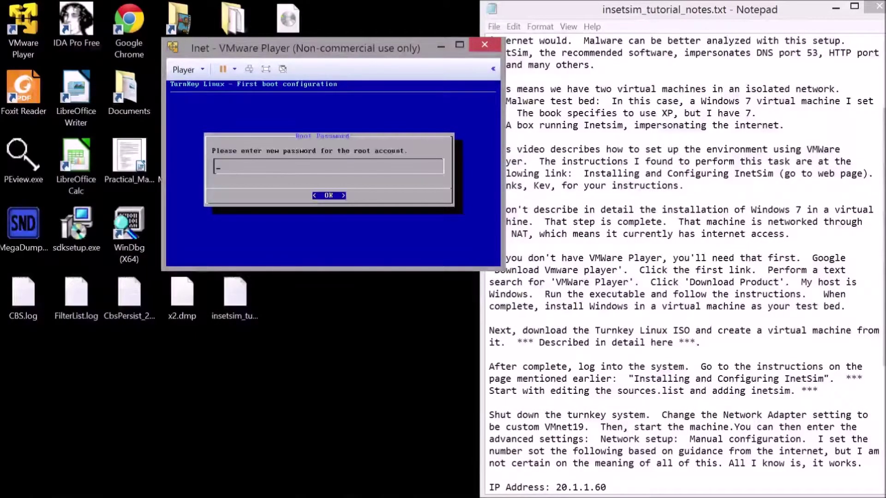
# Step: Enter and confirm a new root password for Inet
pyautogui.write('*****')
pyautogui.press('Return')
pyautogui.write('*****')
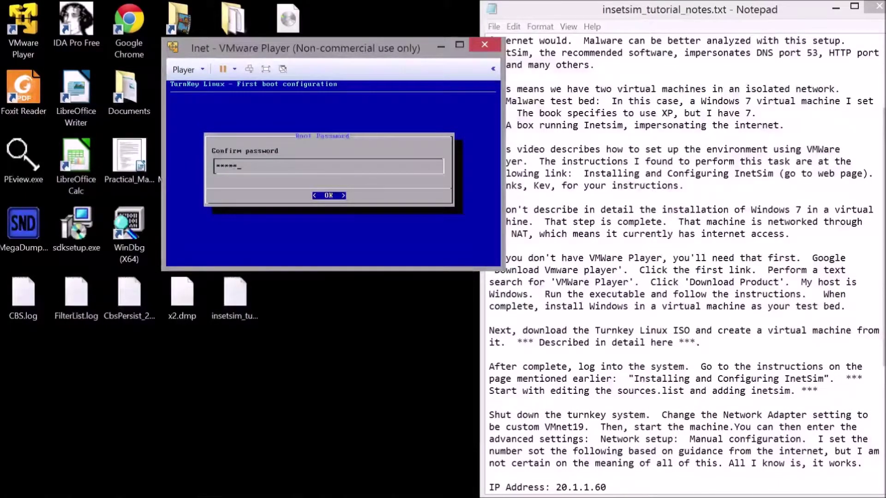
pyautogui.press('Return')
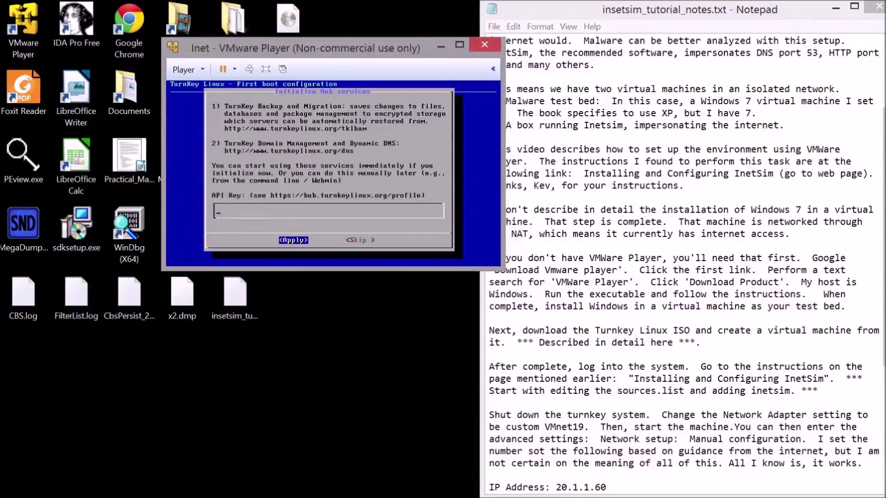
# Step: Skip the Hub services API key and the security updates installation
pyautogui.press('Tab')
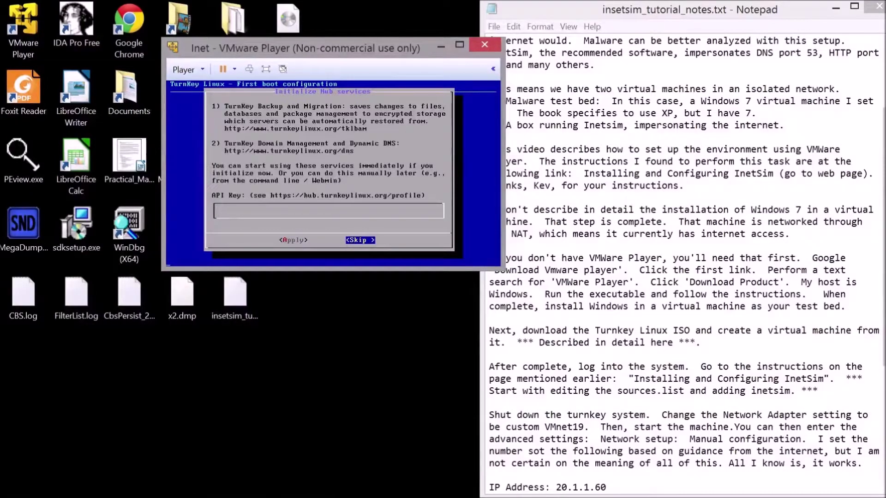
pyautogui.press('Return')
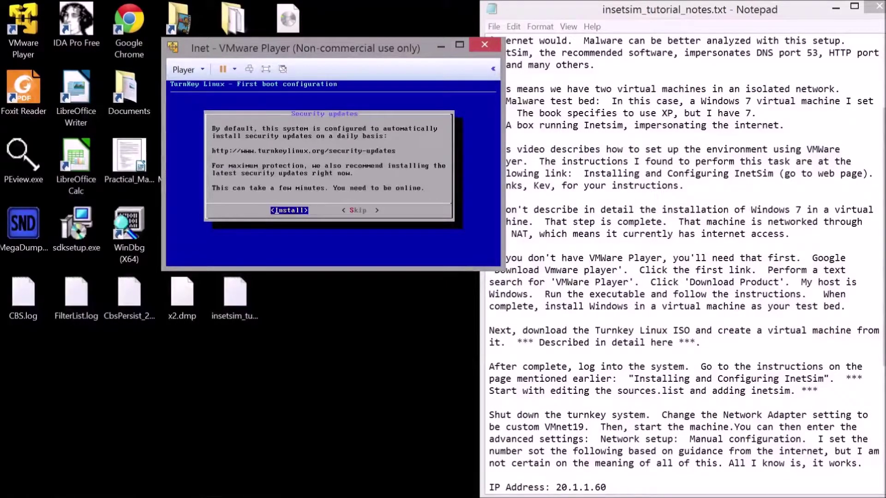
pyautogui.press('Right')
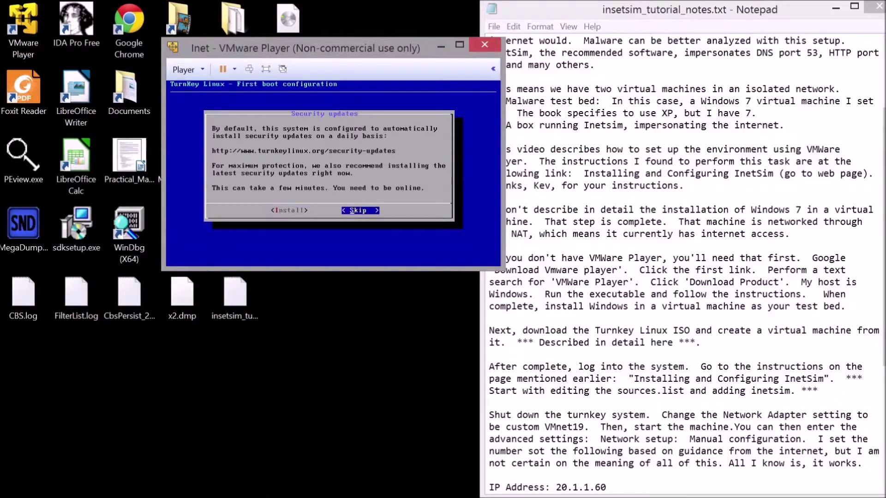
pyautogui.press('Return')
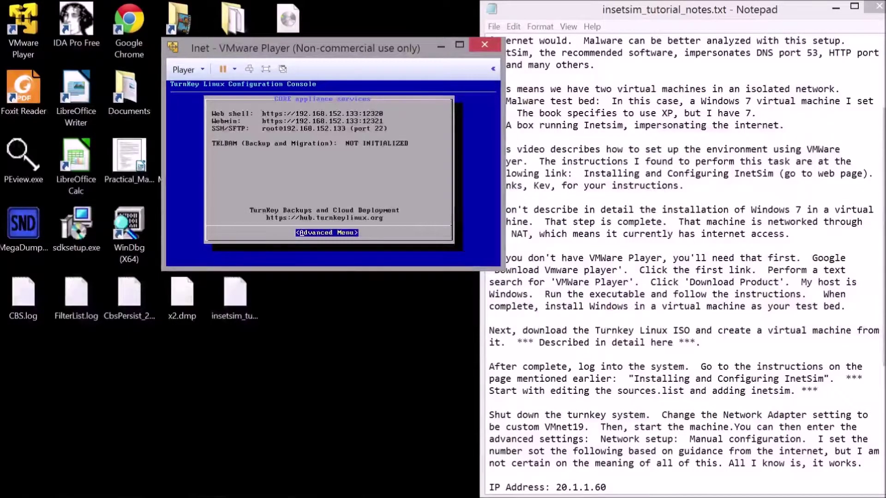
# Step: Open Advanced Menu > Networking to show eth0 on DHCP at 192.168.152.133, then open the Player menu
pyautogui.press('Return')
pyautogui.press('Down')
pyautogui.press('Down')
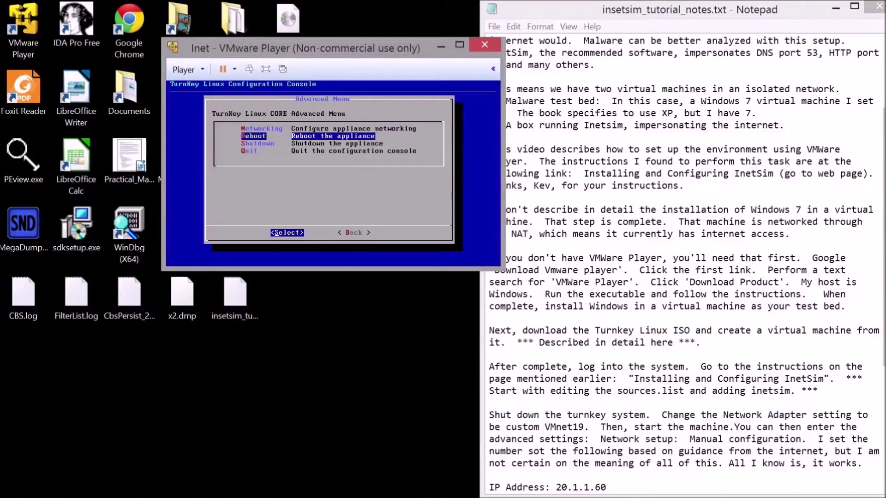
pyautogui.press('Up')
pyautogui.press('Up')
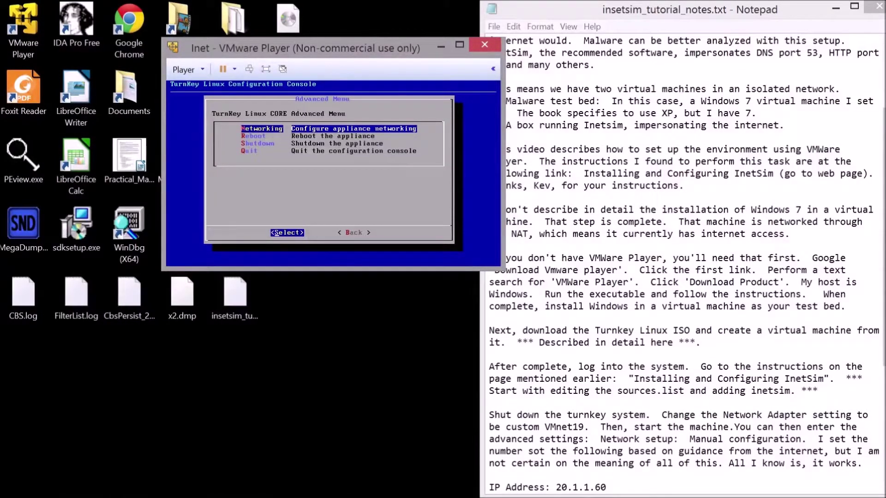
pyautogui.press('Return')
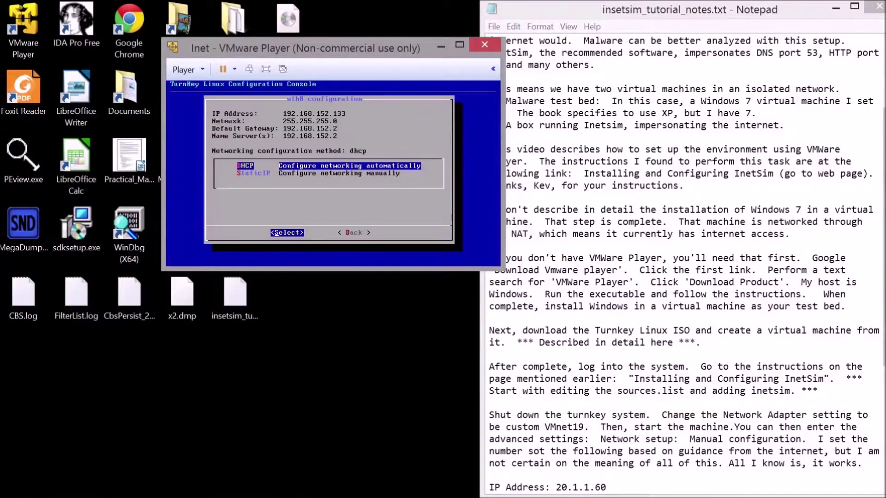
pyautogui.click(183, 70)
pyautogui.moveTo(239, 152)
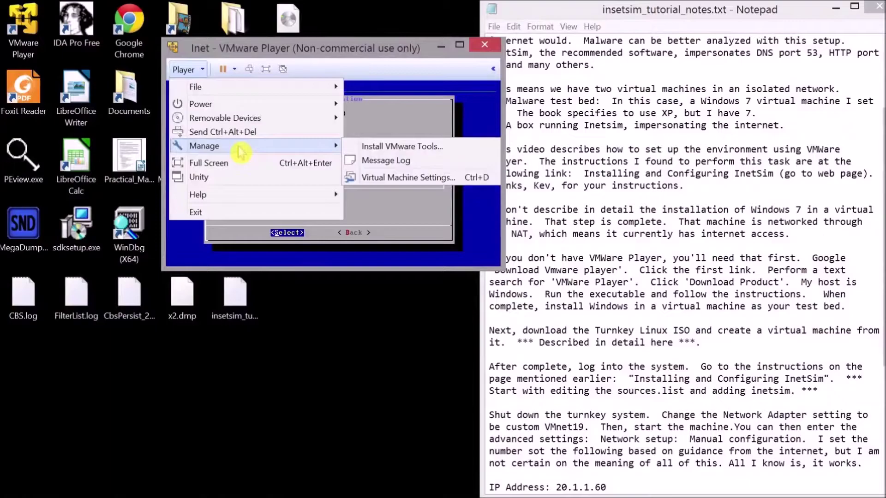
pyautogui.click(457, 178)
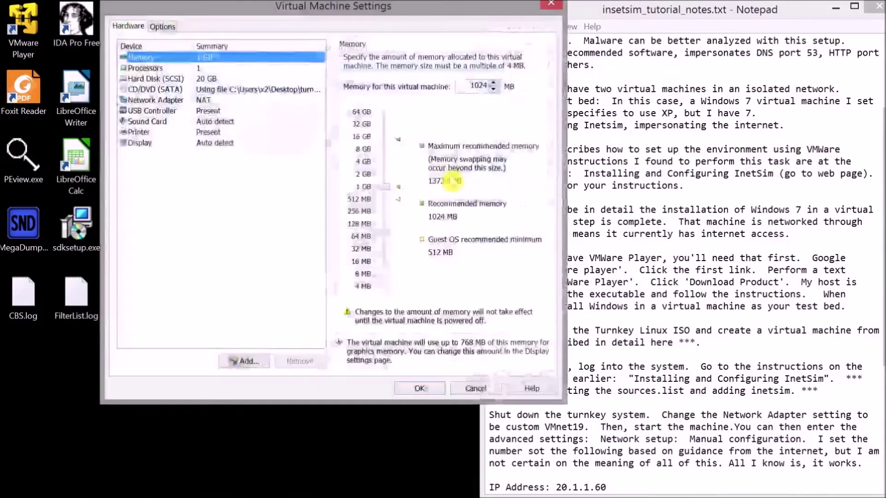
pyautogui.click(218, 106)
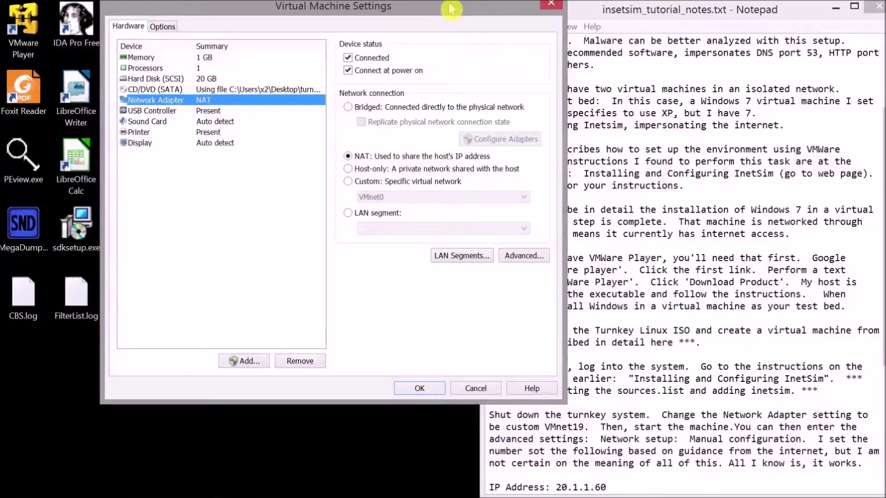
pyautogui.moveTo(449, 8); pyautogui.dragTo(700, 38)
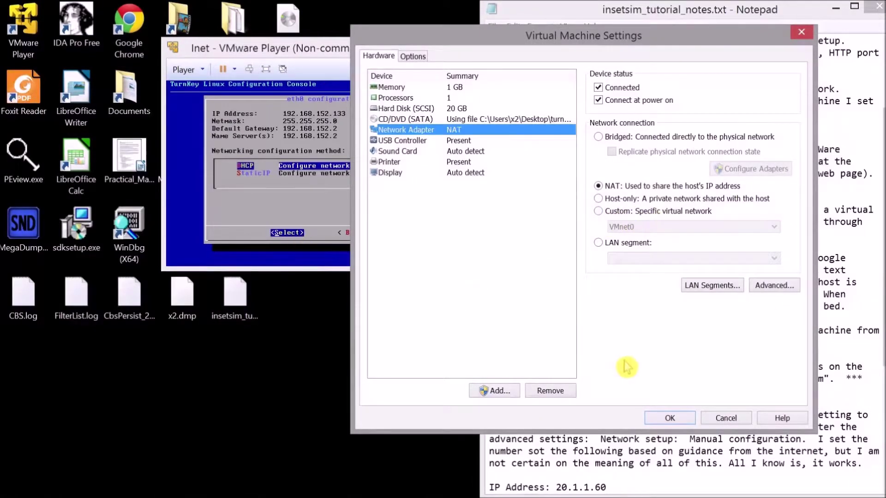
pyautogui.click(722, 419)
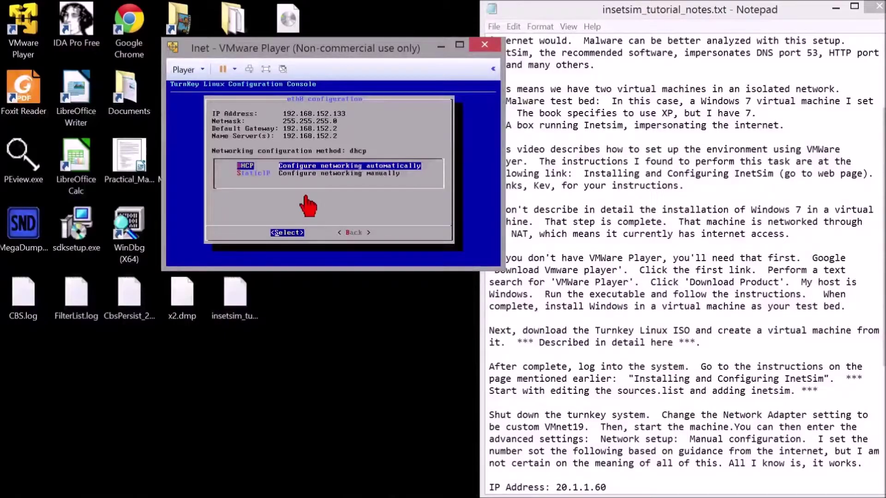
# Step: Go back from eth0, quit the configuration console, and enter 'root' at the login prompt
pyautogui.click(309, 148)
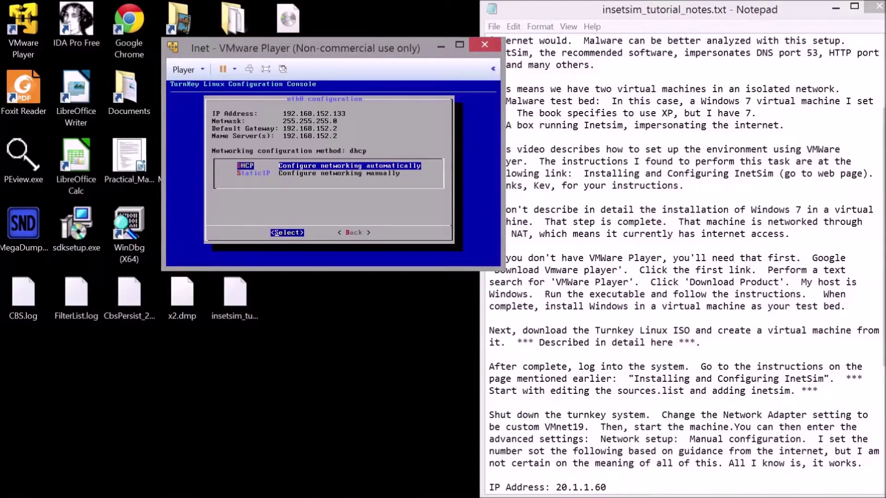
pyautogui.press('Tab')
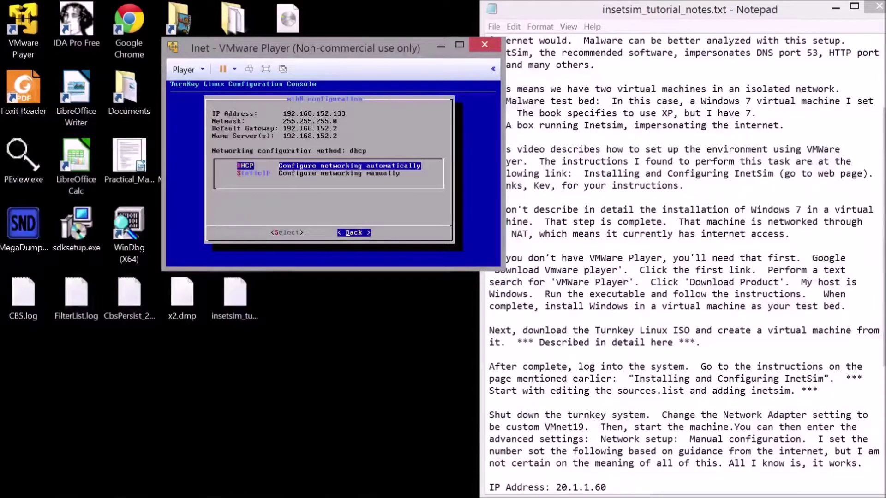
pyautogui.press('Return')
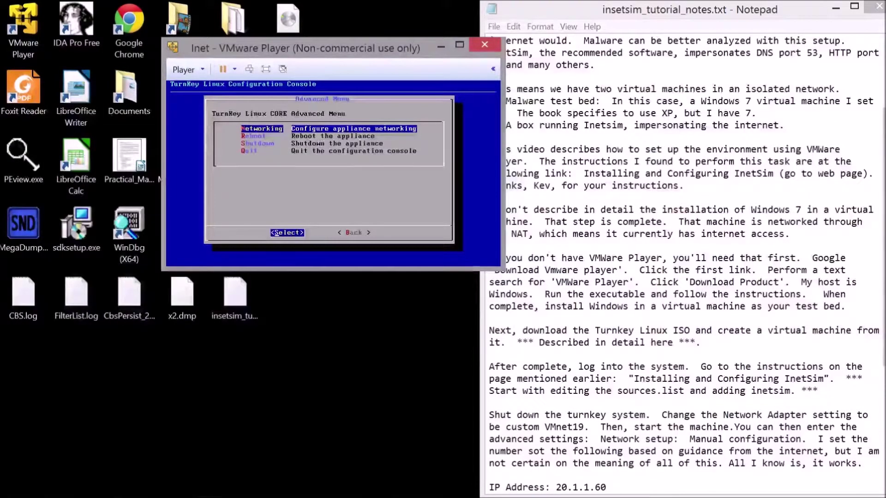
pyautogui.press('q')
pyautogui.press('Return')
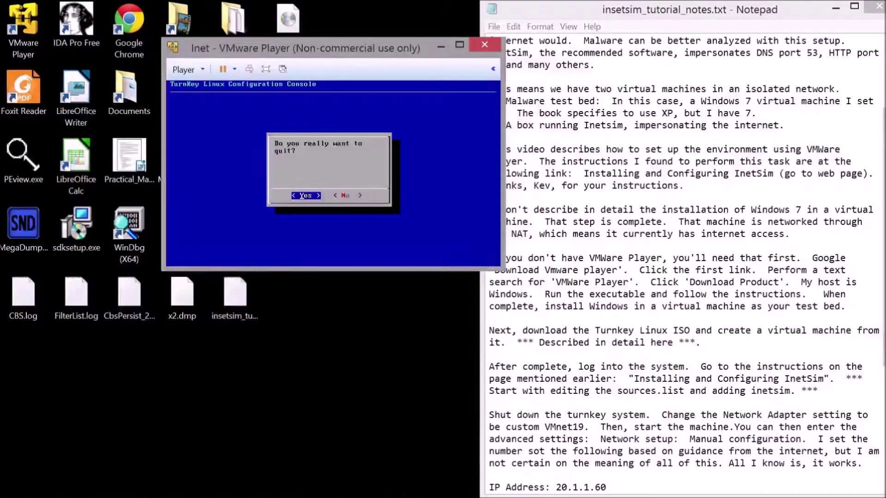
pyautogui.press('Return')
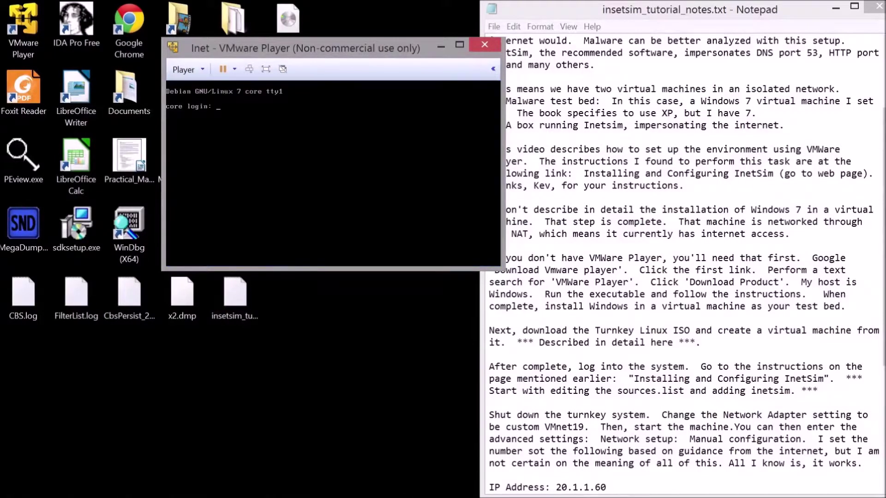
pyautogui.write('root')
pyautogui.press('Return')
pyautogui.press('Return')
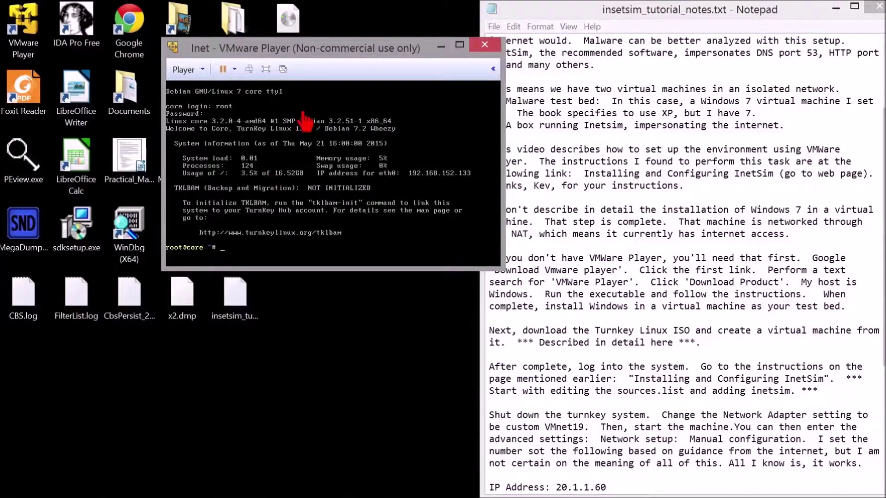
# Step: Bring Chrome back, maximize it, and scroll through the TurnKey Core page
pyautogui.moveTo(202, 492)
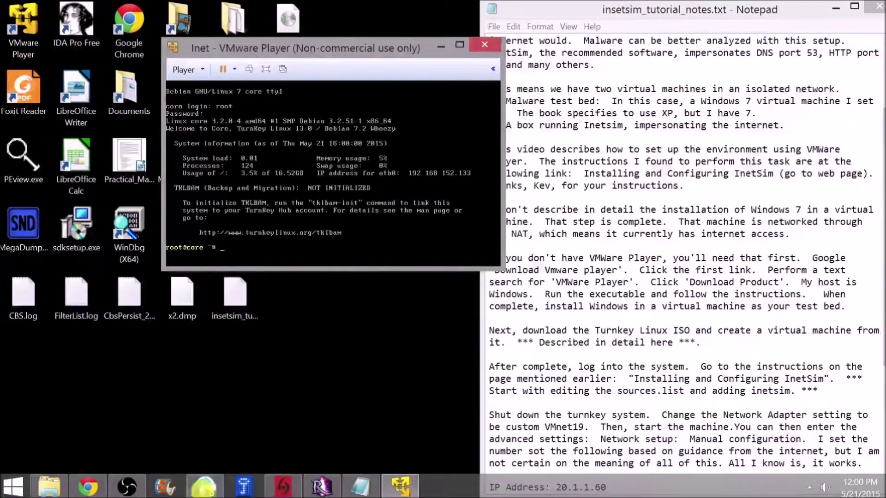
pyautogui.click(90, 492)
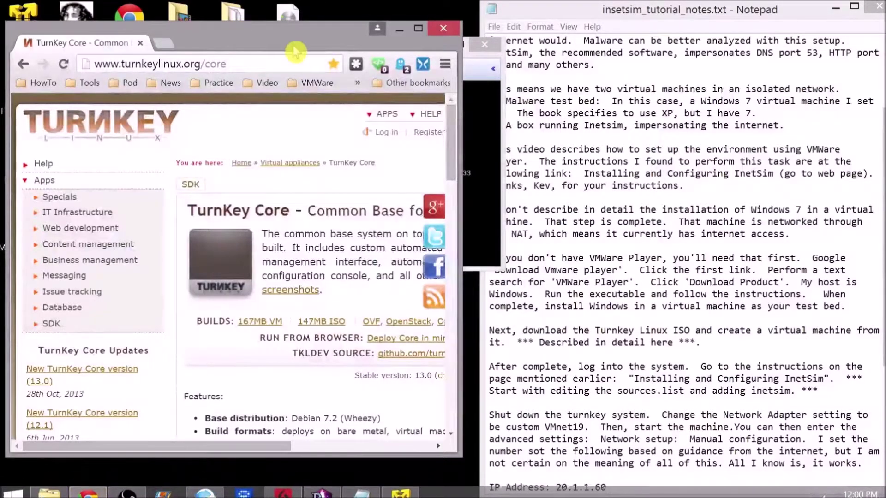
pyautogui.doubleClick(295, 51)
pyautogui.scroll(-10, 471, 239)
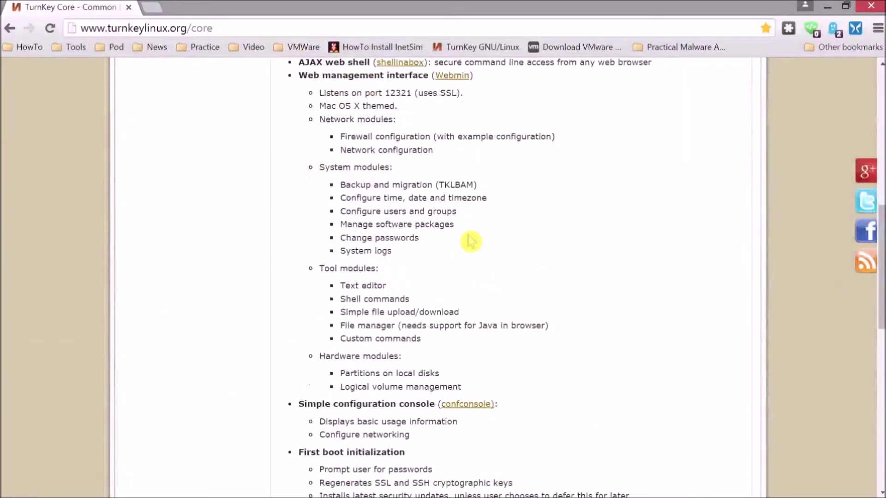
pyautogui.scroll(-7, 477, 231)
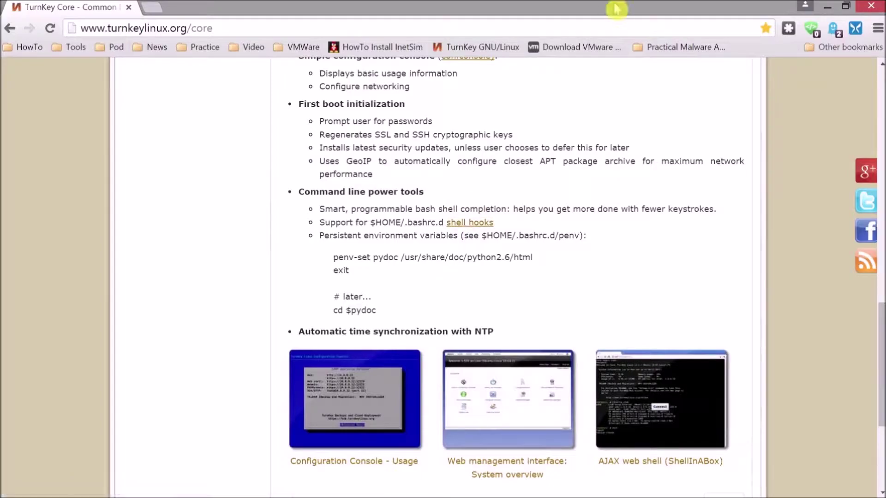
pyautogui.scroll(-3, 547, 233)
pyautogui.scroll(15, 549, 232)
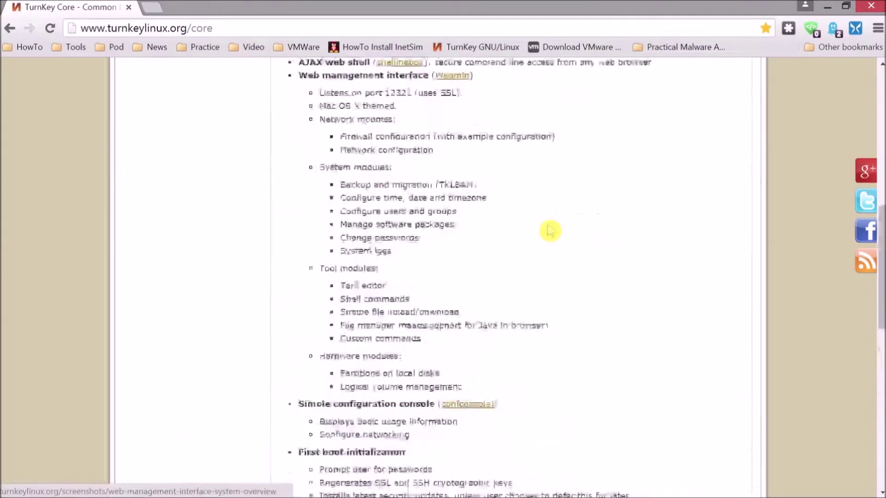
pyautogui.scroll(3, 535, 226)
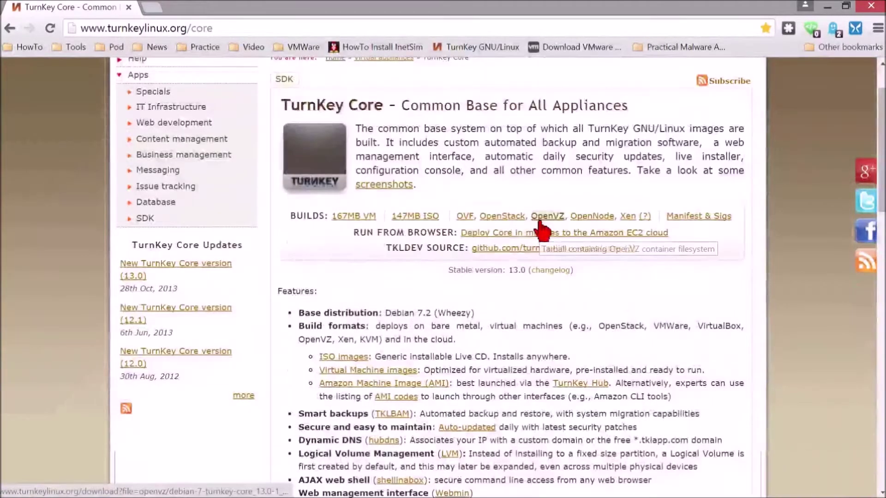
# Step: Go back to the InetSim post and scroll to the sources.list editing step beside the notes
pyautogui.click(9, 31)
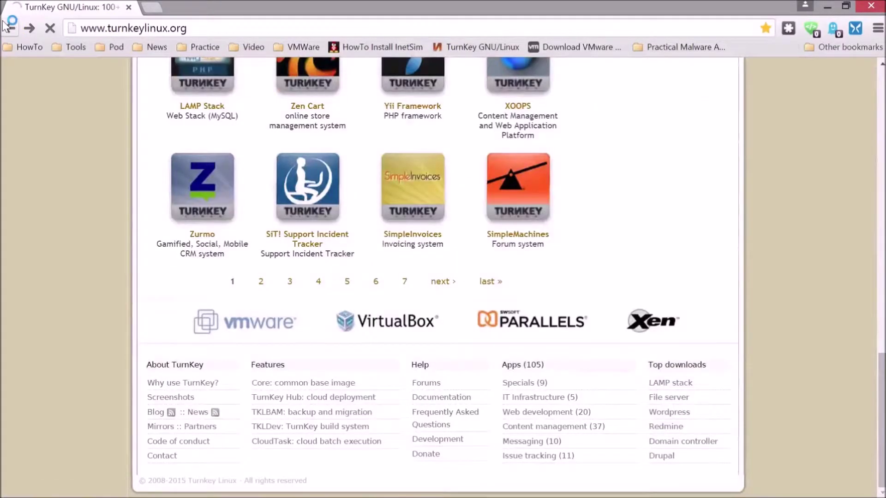
pyautogui.click(9, 28)
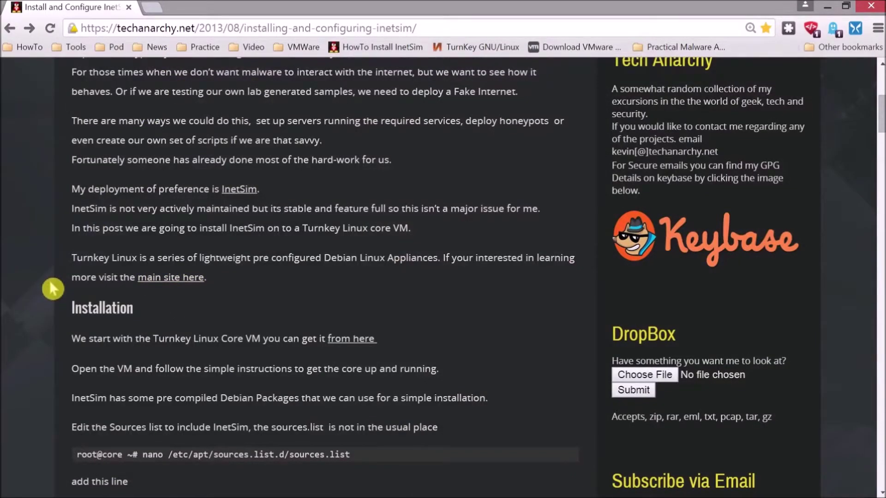
pyautogui.scroll(-3, 53, 289)
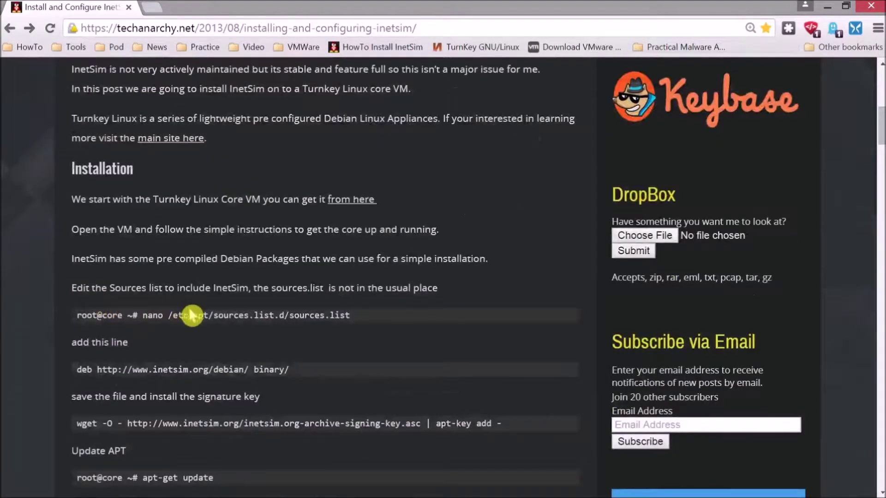
pyautogui.doubleClick(470, 8)
pyautogui.scroll(-7, 302, 355)
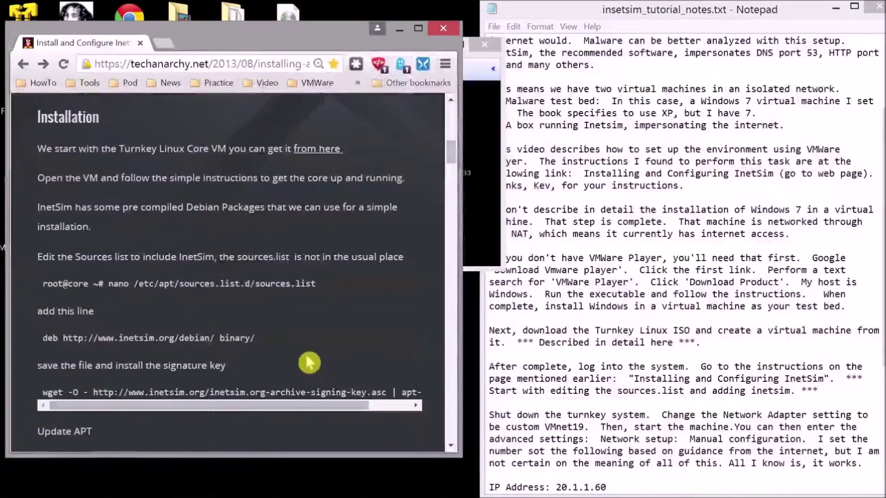
# Step: Open /etc/apt/sources.list.d/sources.list in vi in the VM console
pyautogui.click(481, 197)
pyautogui.moveTo(373, 58); pyautogui.dragTo(679, 110)
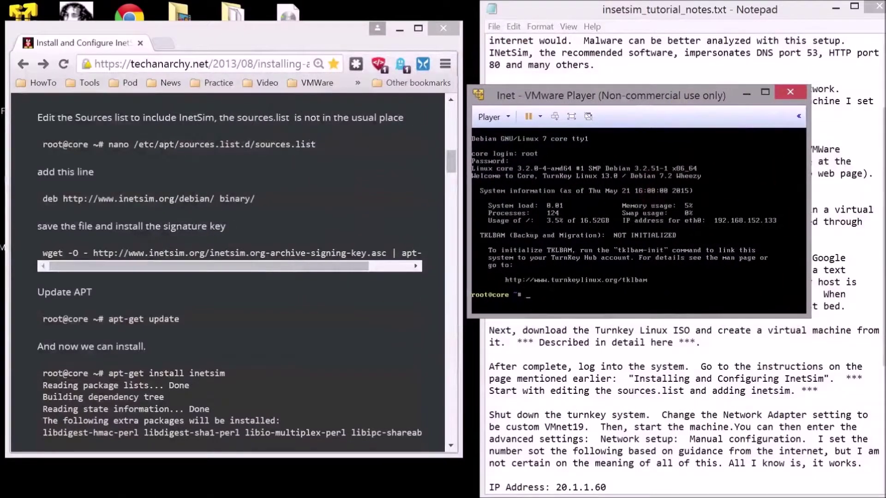
pyautogui.write('vi')
pyautogui.write('/etc/ap')
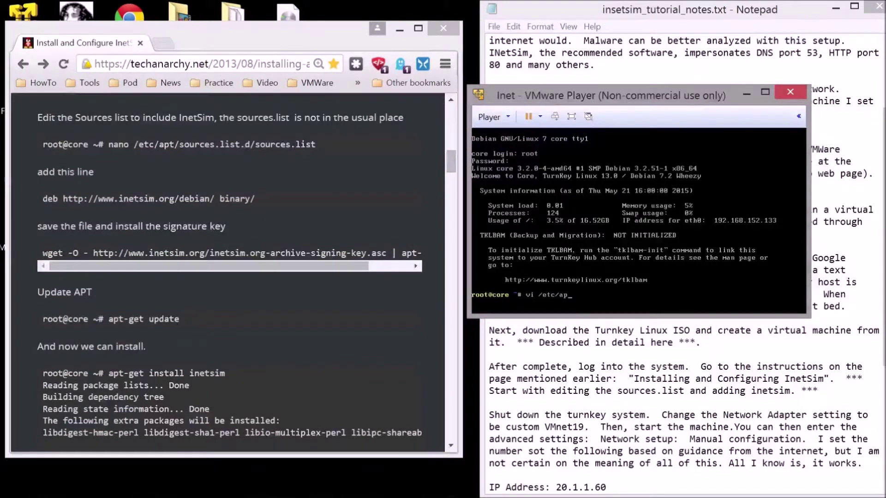
pyautogui.write('t/source')
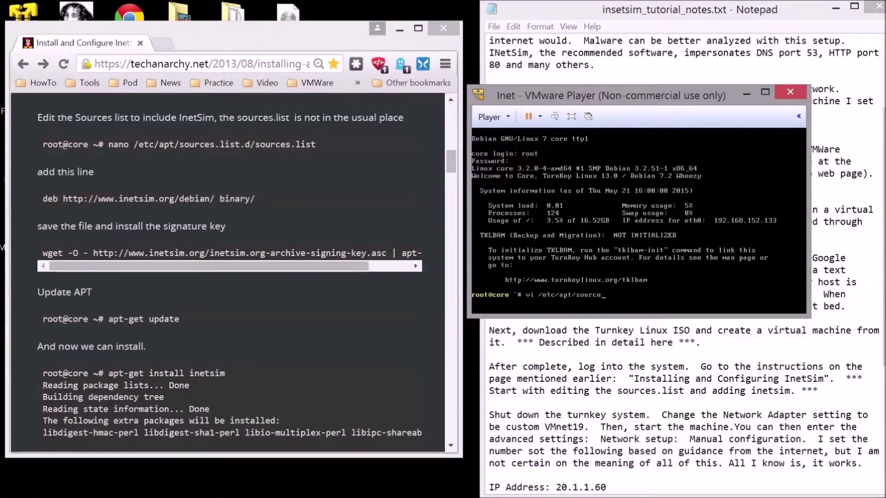
pyautogui.write('s.list.d')
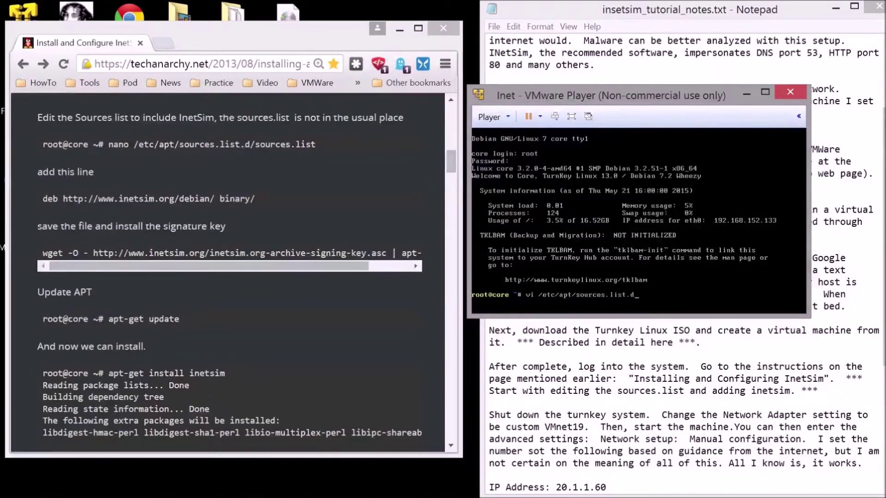
pyautogui.write('/sources.l')
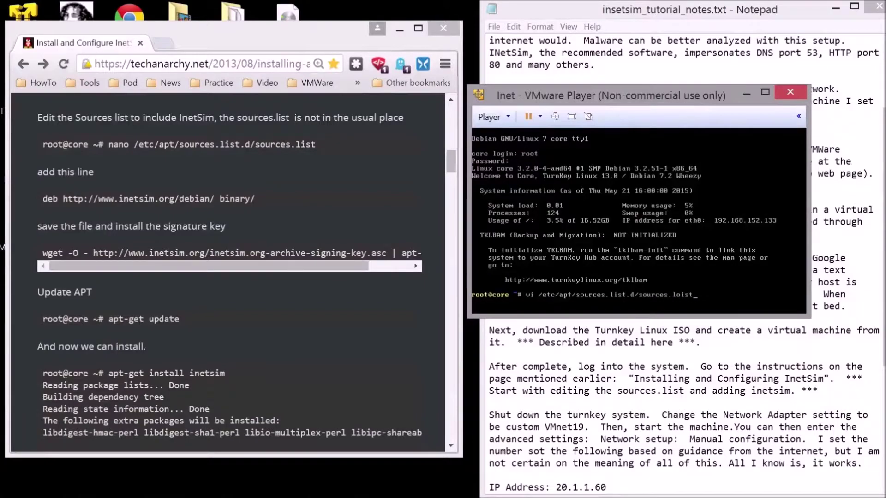
pyautogui.write('ist')
pyautogui.press('Return')
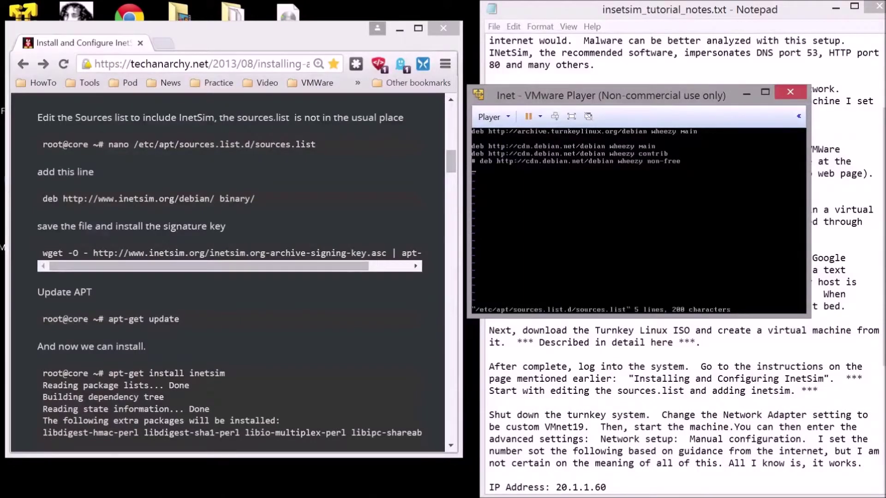
pyautogui.write('deb http://www.inetsim')
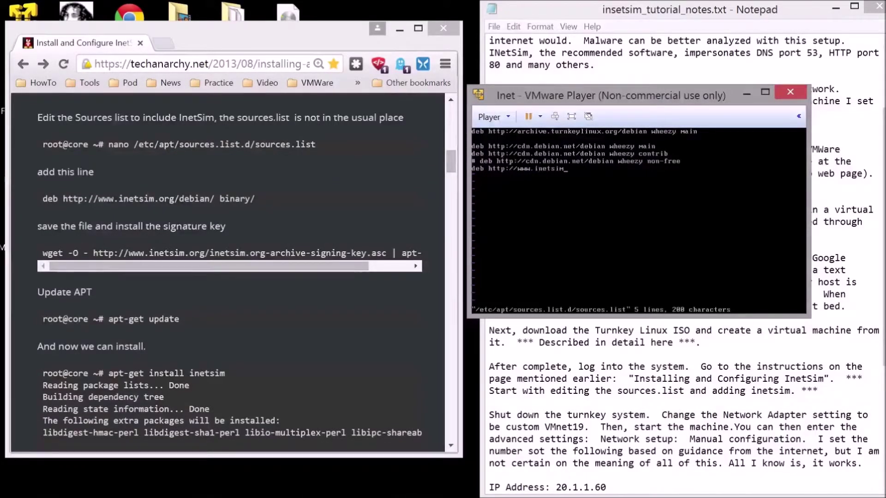
pyautogui.write('.org/inetsim.org-archive-signin')
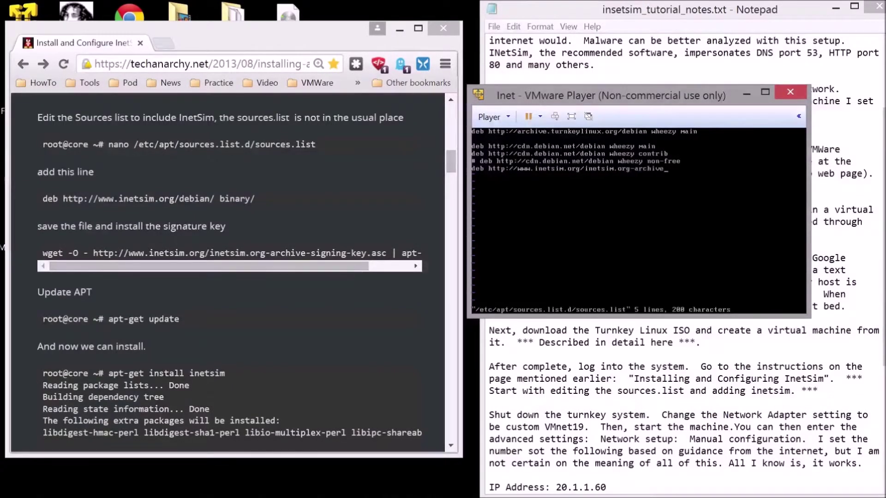
pyautogui.press('Escape')
pyautogui.write('u:w')
pyautogui.press('Return')
pyautogui.press('x')
pyautogui.press('x')
pyautogui.press('BackSpace')
pyautogui.press('BackSpace')
pyautogui.press('BackSpace')
pyautogui.press('BackSpace')
pyautogui.press('BackSpace')
pyautogui.press('BackSpace')
pyautogui.press('BackSpace')
pyautogui.write('debian /binary/')
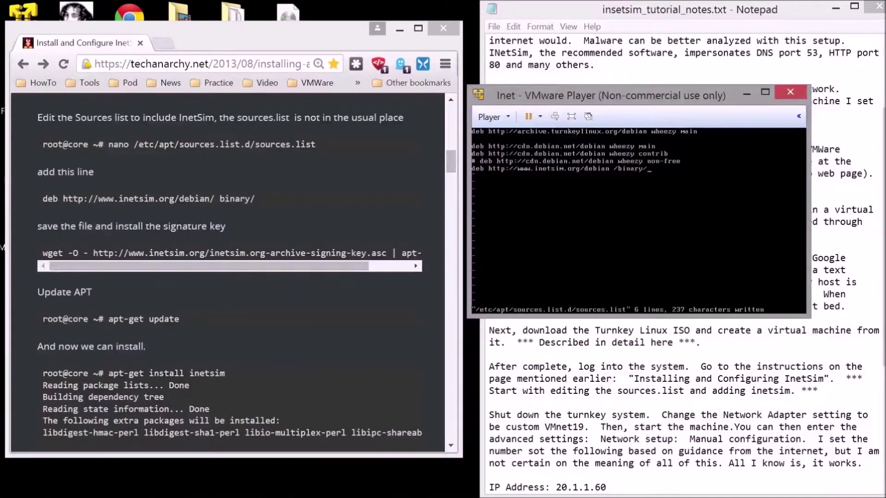
pyautogui.press('Escape')
pyautogui.write(':wq')
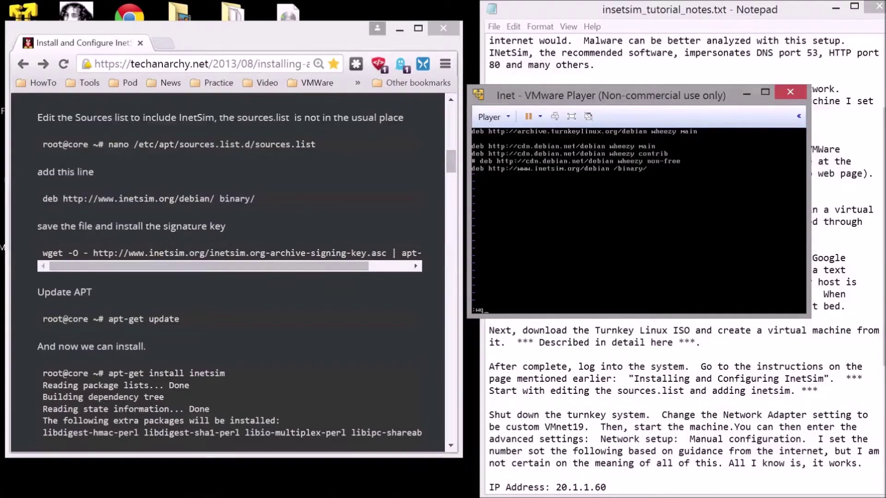
pyautogui.press('Return')
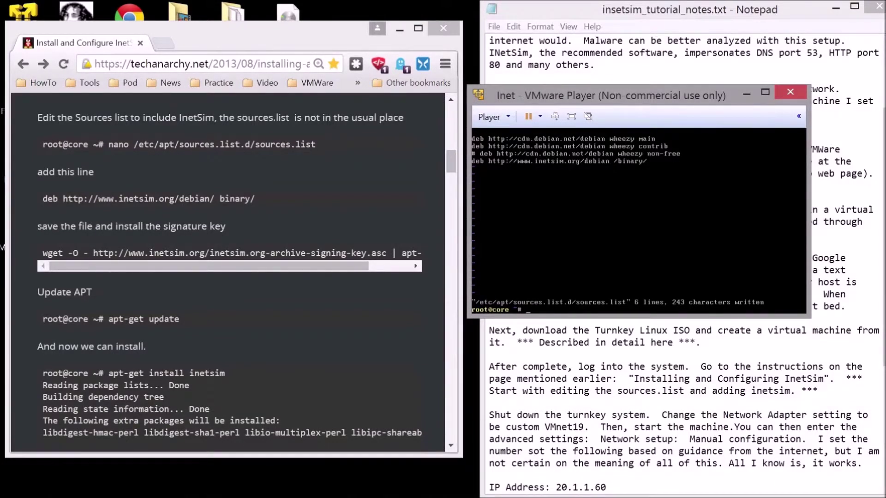
# Step: Type the wget command that fetches inetsim.org-archive-signing-key.asc and pipes it to apt-key
pyautogui.write('wget -O - http://www.inetsim.o')
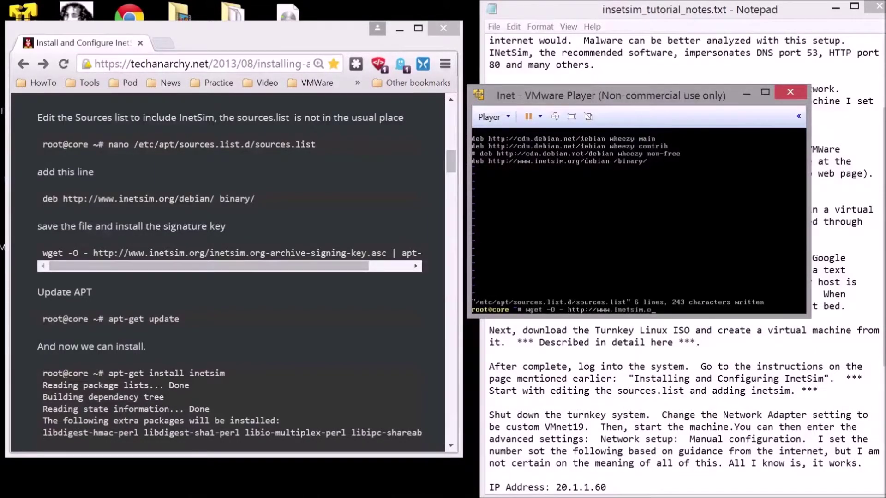
pyautogui.write('rg/inetsim.org-archive-signing-key')
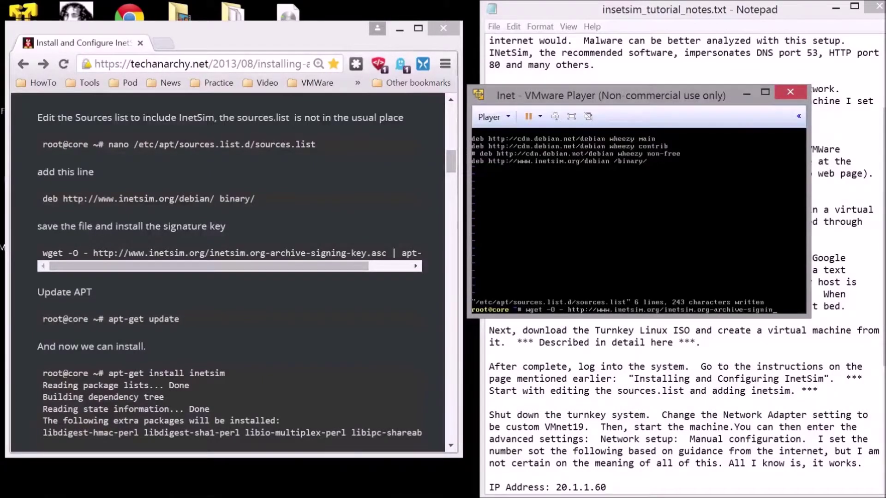
pyautogui.write('.asc | ap')
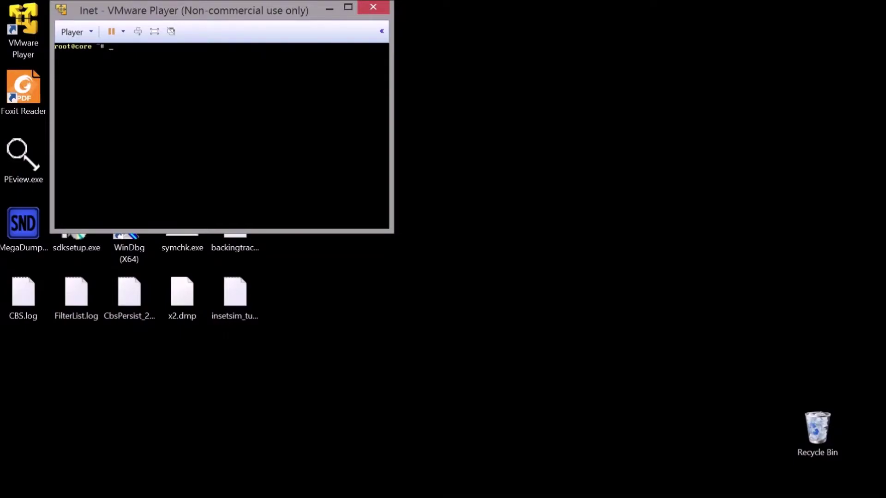
# Step: Run apt-get update, then apt-get install inetsim to install InetSim 1.2.5-1
pyautogui.write('apt-get update')
pyautogui.press('Return')
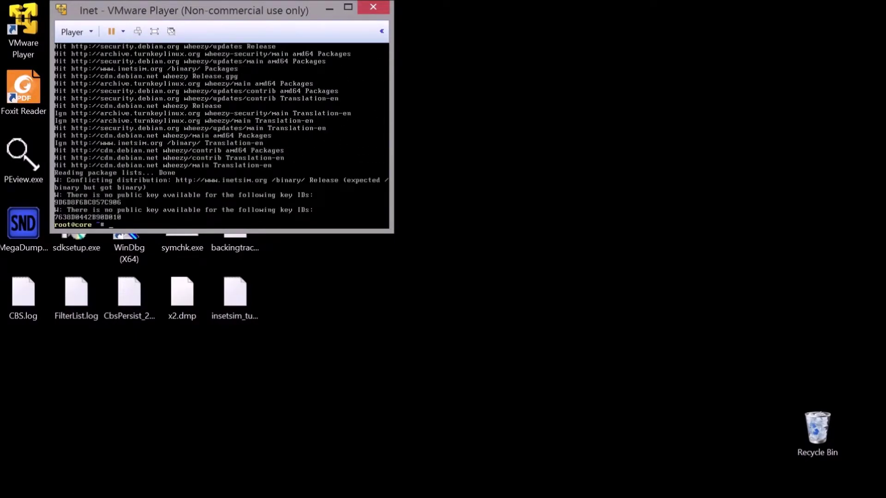
pyautogui.moveTo(164, 14); pyautogui.dragTo(430, 19)
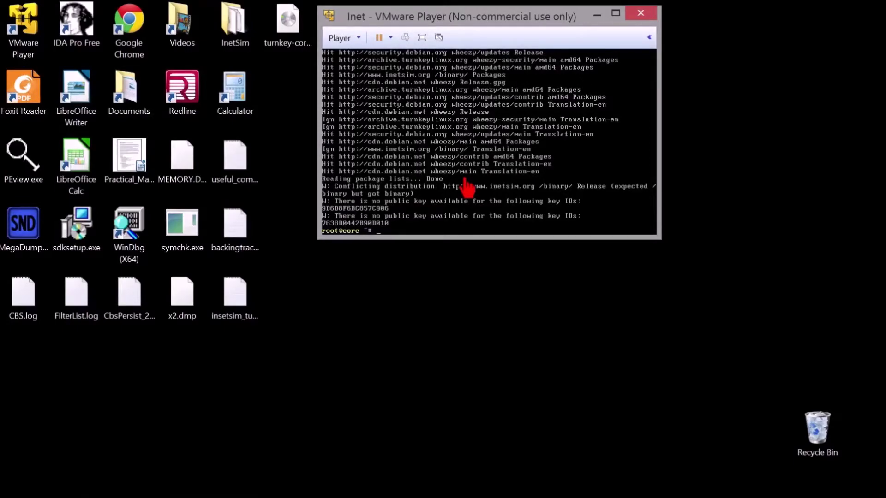
pyautogui.click(467, 186)
pyautogui.write('apt-get install inetsim')
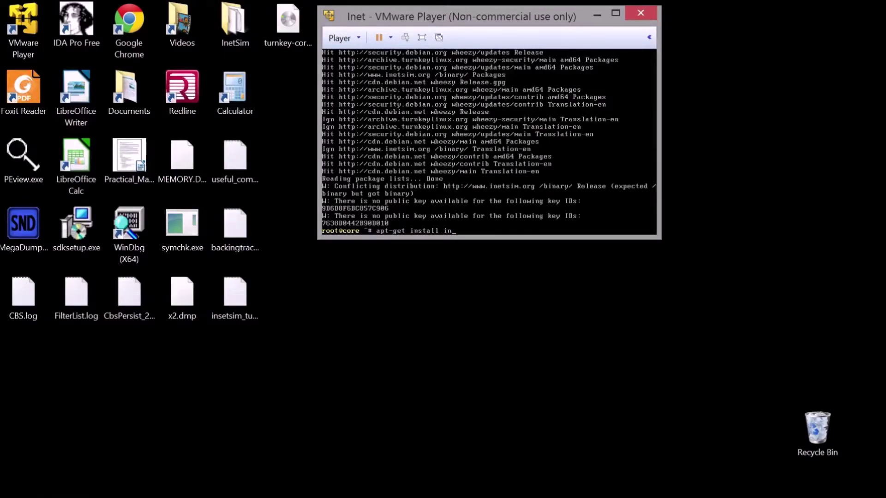
pyautogui.press('Return')
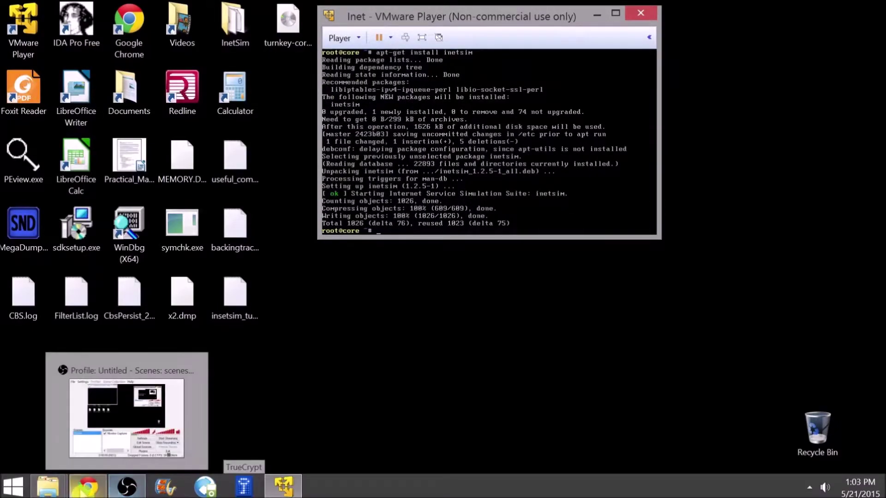
# Step: Show the Install and Configure InetSim tab's key file locations beside the VM window
pyautogui.click(87, 486)
pyautogui.click(466, 41)
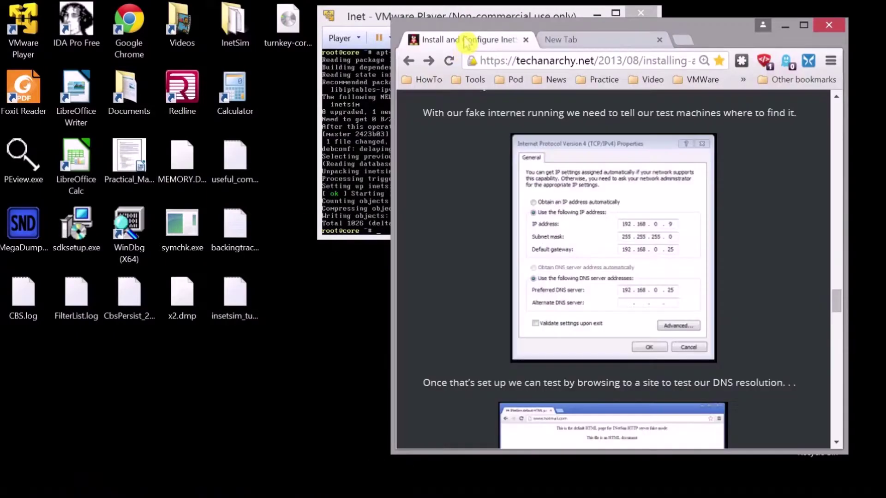
pyautogui.scroll(10, 480, 219)
pyautogui.scroll(10, 479, 219)
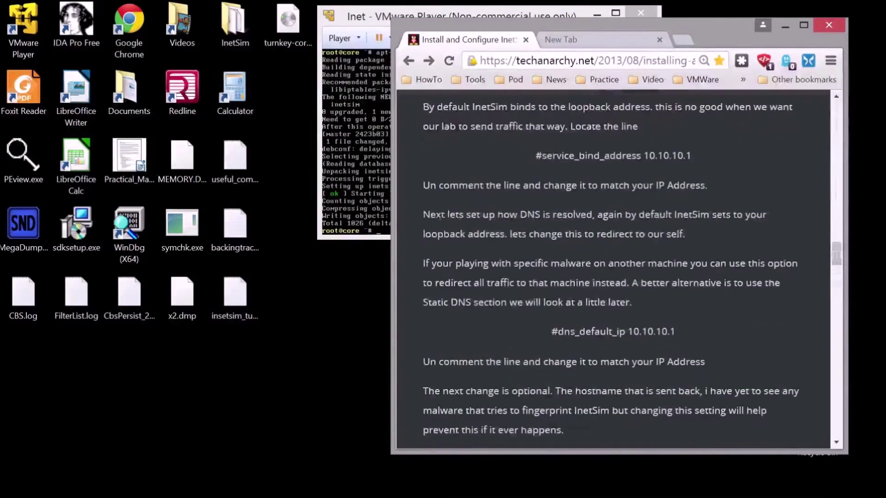
pyautogui.scroll(12, 479, 219)
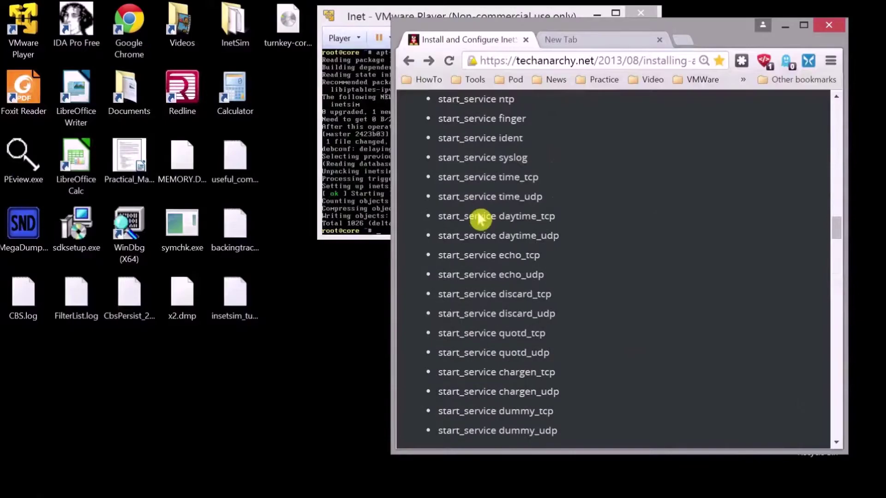
pyautogui.scroll(5, 480, 219)
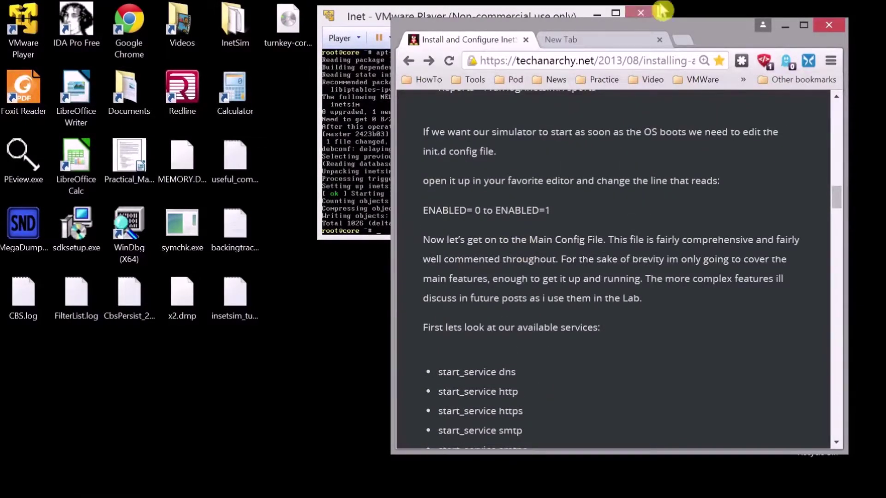
pyautogui.moveTo(723, 39); pyautogui.dragTo(373, 50)
pyautogui.moveTo(525, 21); pyautogui.dragTo(722, 59)
pyautogui.click(417, 201)
pyautogui.scroll(3, 418, 201)
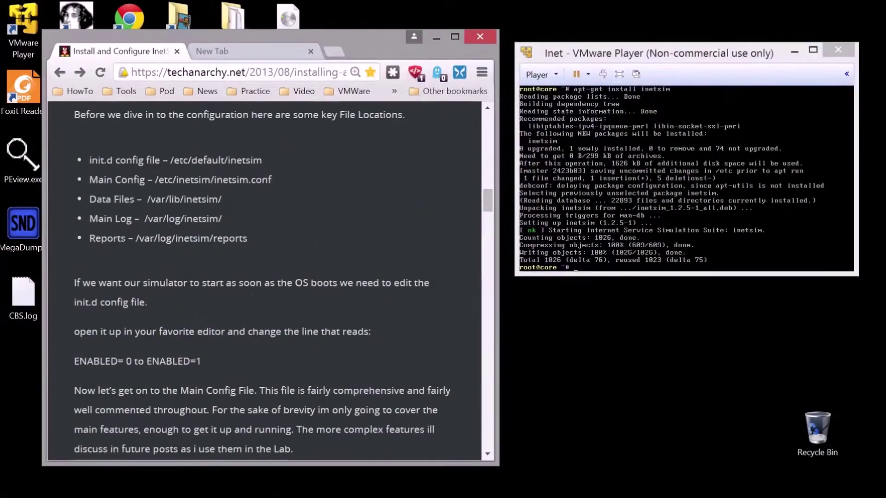
pyautogui.click(692, 207)
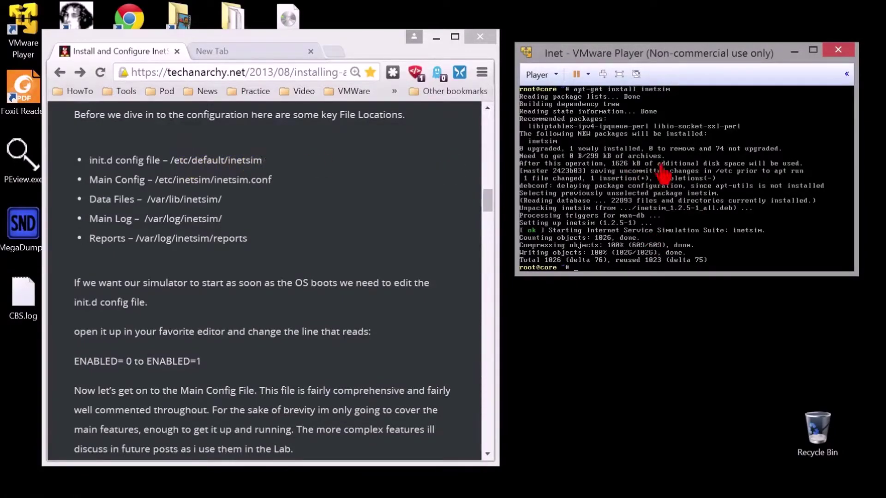
# Step: Open /etc/default/inetsim in vi, find ENABLED=1, and quit with :q
pyautogui.write('vi /et')
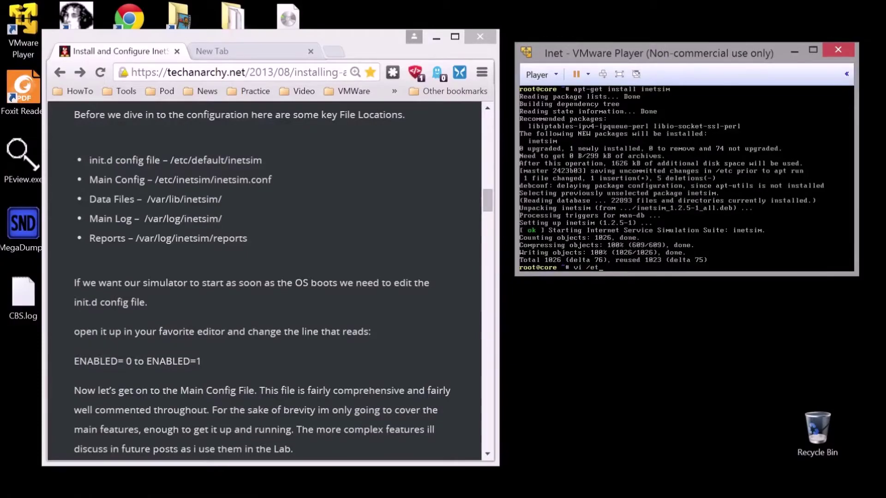
pyautogui.write('c/default/inetsim')
pyautogui.press('Return')
pyautogui.write('/ENABLE')
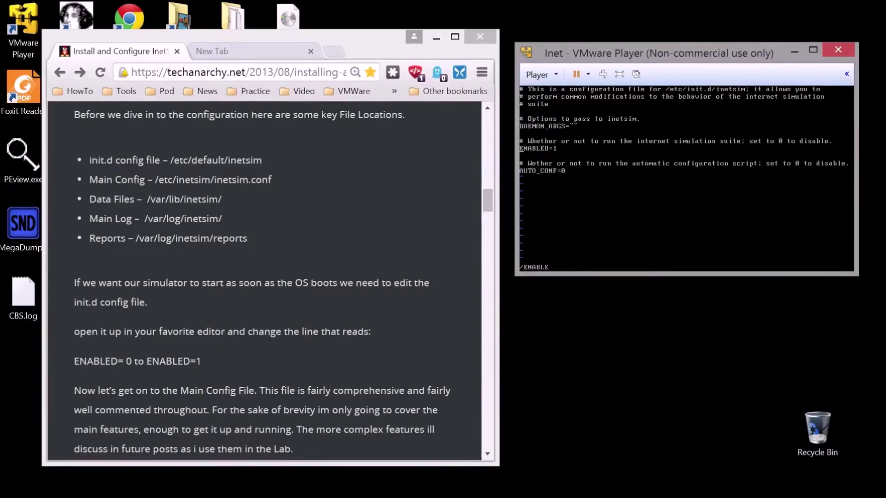
pyautogui.press('Return')
pyautogui.write(':q')
pyautogui.press('Return')
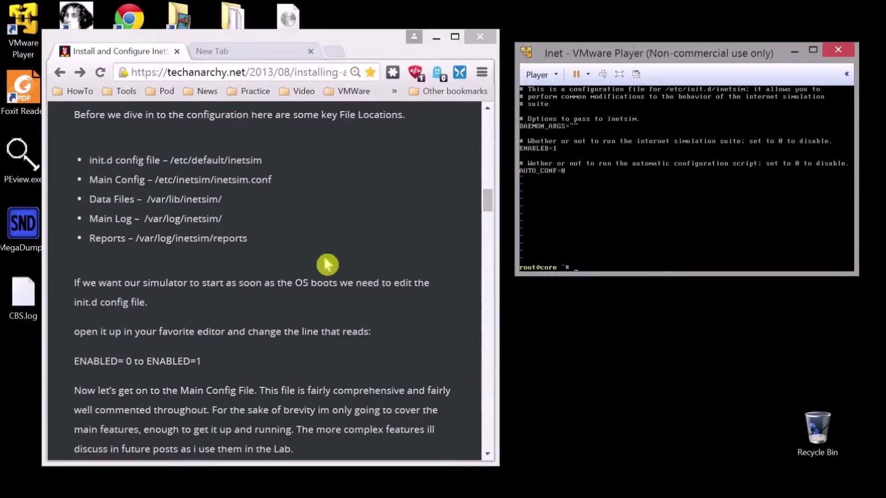
# Step: Open /etc/inetsim/inetsim.conf in vi in the VM console
pyautogui.click(243, 297)
pyautogui.scroll(-5, 242, 296)
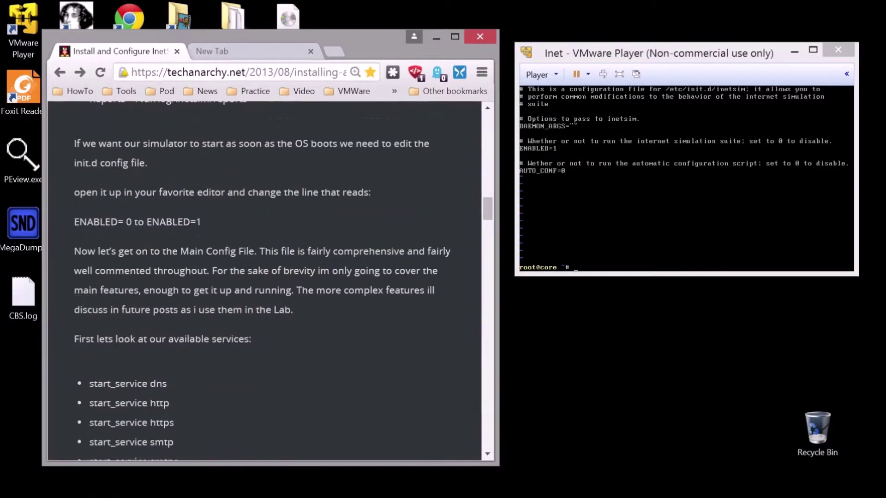
pyautogui.scroll(-12, 242, 296)
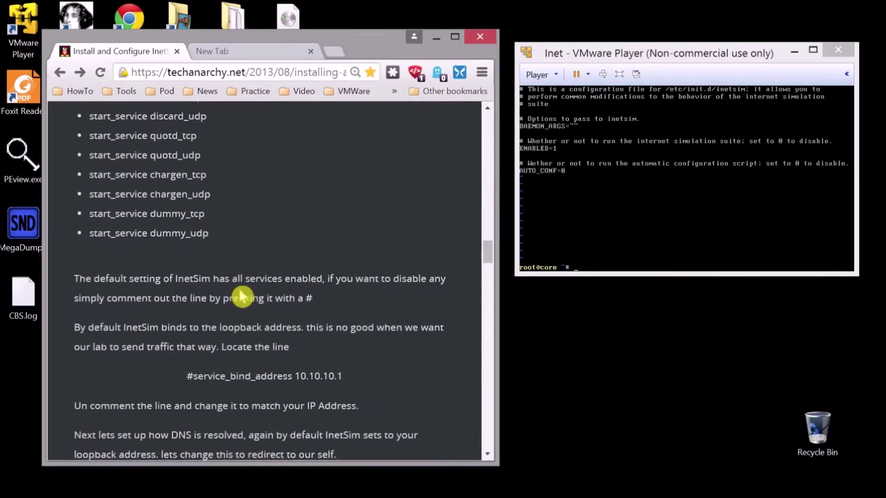
pyautogui.scroll(12, 242, 296)
pyautogui.scroll(6, 243, 296)
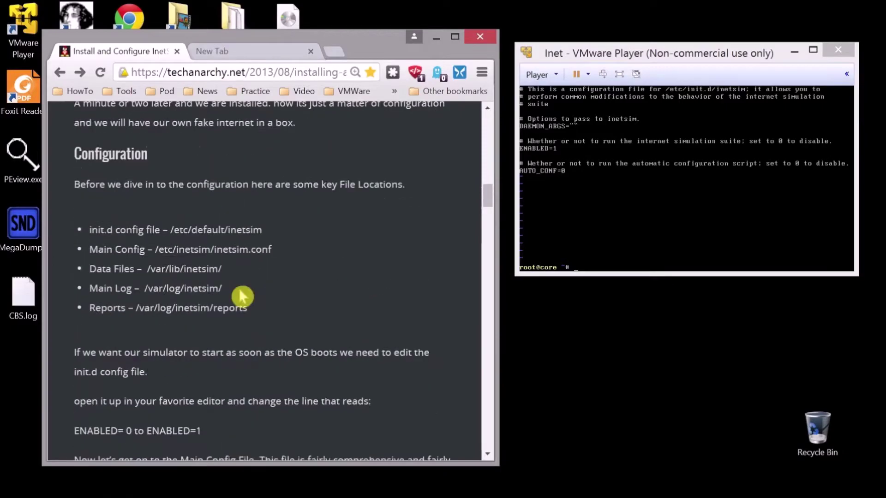
pyautogui.click(673, 173)
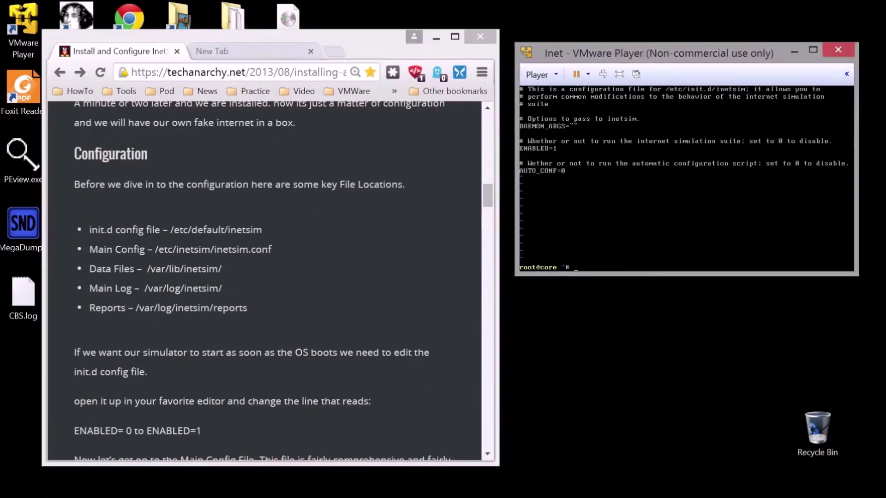
pyautogui.write('vi /etc/inetsim/inetsim')
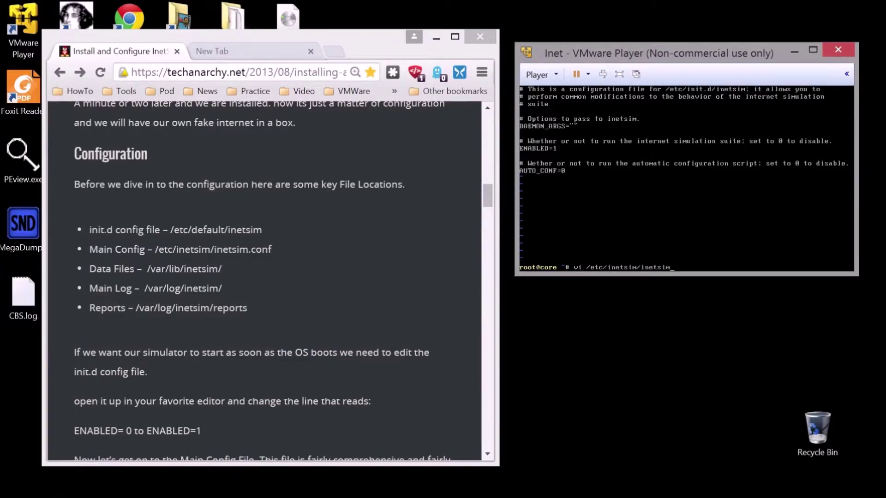
pyautogui.write('.conf')
pyautogui.press('Return')
# Step: Uncomment service_bind_address 10.1.1.60 and write the file with :w
pyautogui.press('Down')
pyautogui.press('Down')
pyautogui.press('Down')
pyautogui.press('Down')
pyautogui.press('Down')
pyautogui.press('Down')
pyautogui.press('Down')
pyautogui.press('Down')
pyautogui.press('Down')
pyautogui.press('Down')
pyautogui.press('Down')
pyautogui.press('Down')
pyautogui.press('Down')
pyautogui.press('Down')
pyautogui.press('Down')
pyautogui.press('Down')
pyautogui.press('Down')
pyautogui.press('Down')
pyautogui.press('Down')
pyautogui.press('Down')
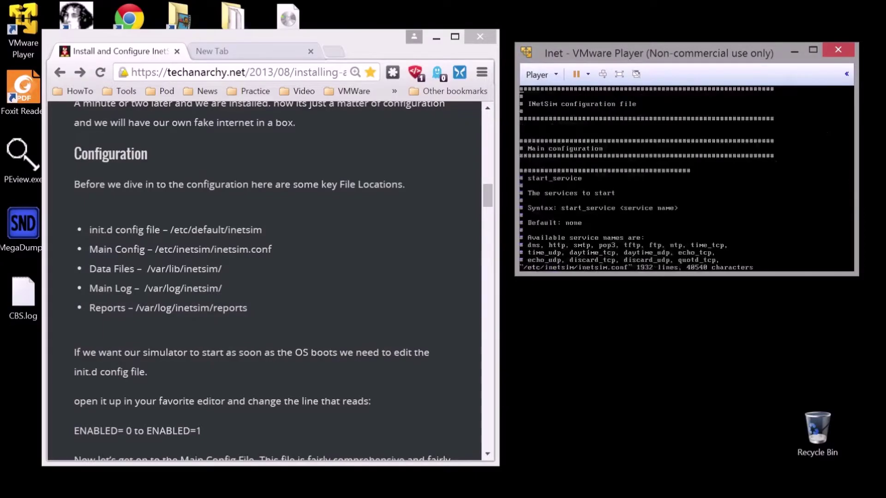
pyautogui.press('Down')
pyautogui.press('Down')
pyautogui.press('Down')
pyautogui.press('Down')
pyautogui.press('Down')
pyautogui.press('Down')
pyautogui.press('Down')
pyautogui.press('Down')
pyautogui.press('Down')
pyautogui.press('Down')
pyautogui.press('Down')
pyautogui.press('Down')
pyautogui.press('Down')
pyautogui.press('Down')
pyautogui.press('Down')
pyautogui.press('Down')
pyautogui.press('Down')
pyautogui.press('Down')
pyautogui.press('Down')
pyautogui.press('Down')
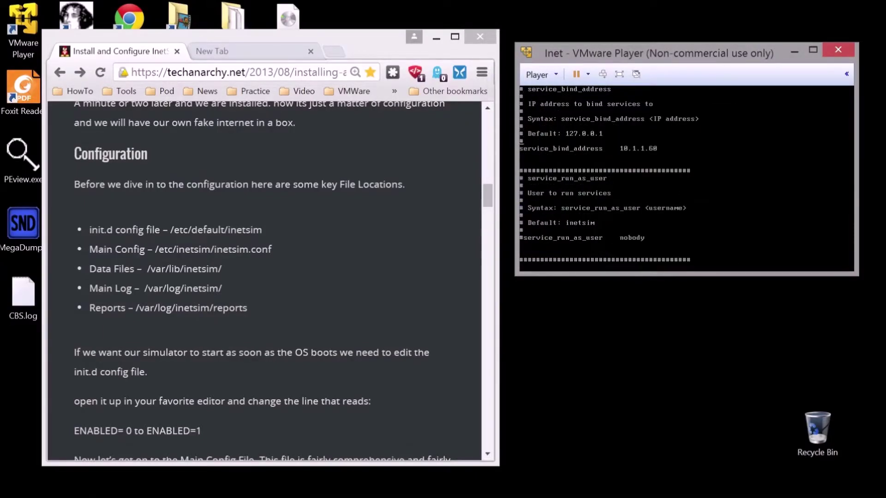
pyautogui.write('#w')
pyautogui.press('Return')
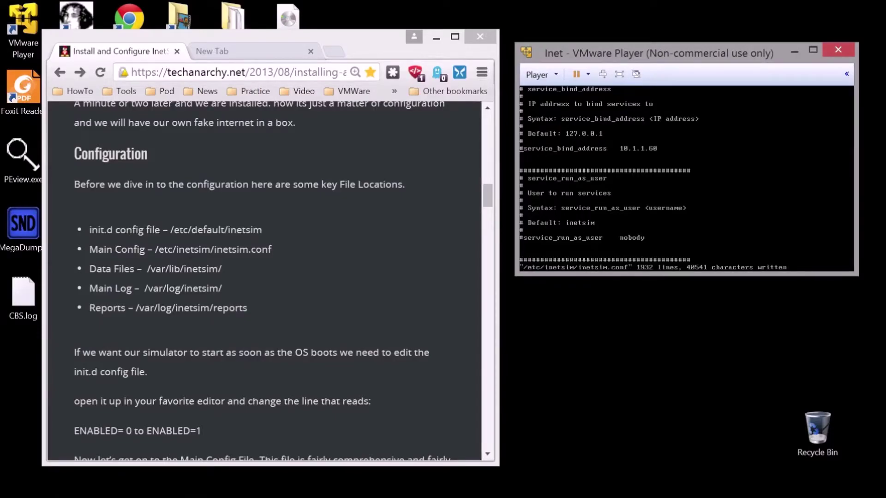
pyautogui.press('x')
pyautogui.write(':w')
pyautogui.press('Return')
# Step: Jump to the top of inetsim.conf and search for the dns settings
pyautogui.write(':1')
pyautogui.press('Return')
pyautogui.hotkey('ctrl', 'd')
pyautogui.hotkey('ctrl', 'd')
pyautogui.hotkey('ctrl', 'd')
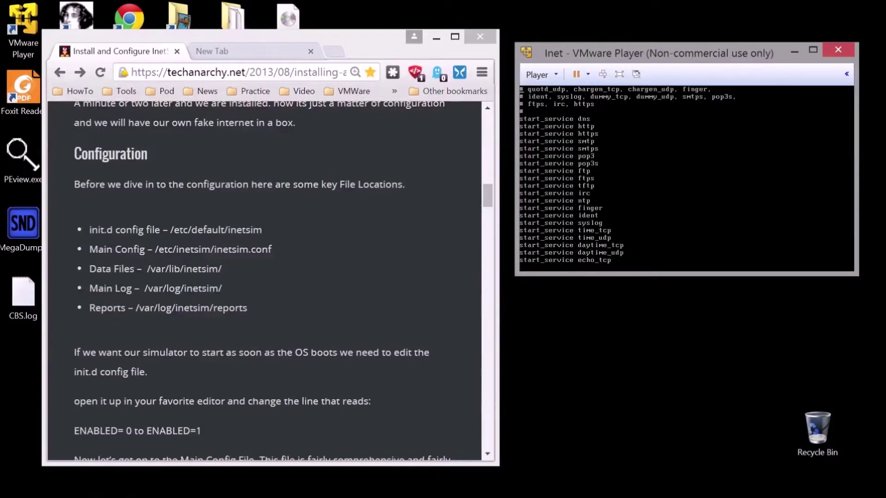
pyautogui.write('/dns')
pyautogui.press('Return')
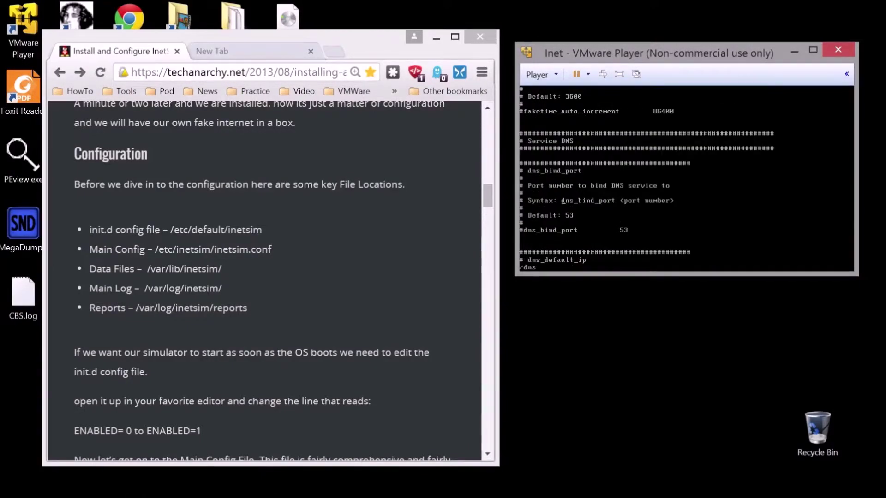
# Step: Uncomment dns_default_ip 10.1.1.60 in inetsim.conf and save with wq
pyautogui.press('Down')
pyautogui.press('Down')
pyautogui.press('Down')
pyautogui.press('Down')
pyautogui.press('Down')
pyautogui.press('Down')
pyautogui.press('Down')
pyautogui.press('Down')
pyautogui.press('Down')
pyautogui.press('Down')
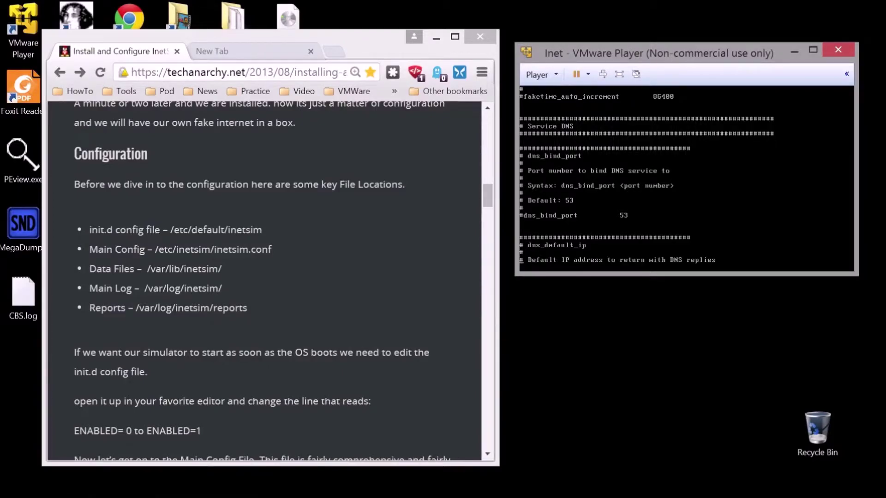
pyautogui.press('Down')
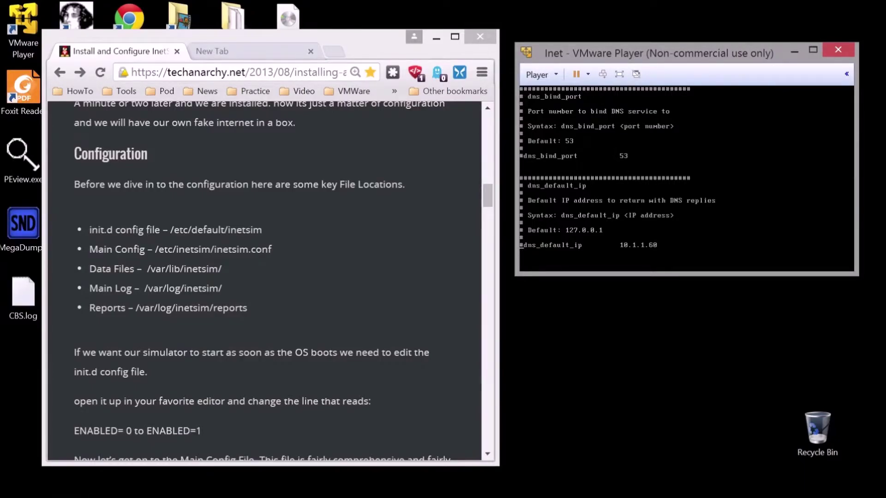
pyautogui.press('Delete')
pyautogui.write('wq')
pyautogui.press('Return')
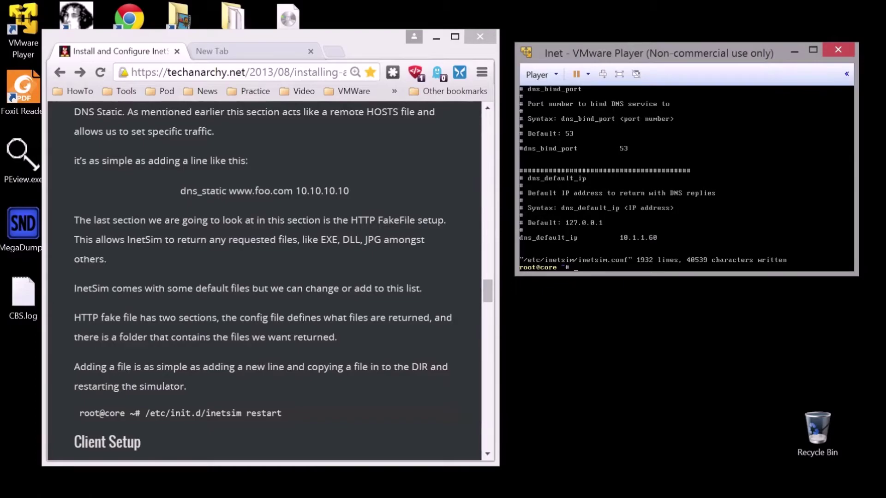
# Step: Run 'service inetsim start' in the VM console
pyautogui.write('service inetsim start')
pyautogui.press('Return')
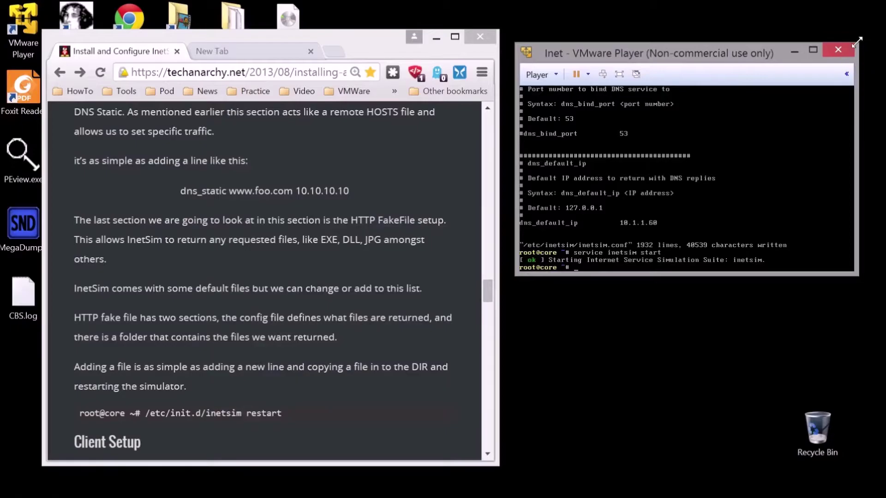
# Step: Power off the Inet VM, relaunch VMware Player, start Inet and boot the default Debian entry
pyautogui.click(838, 50)
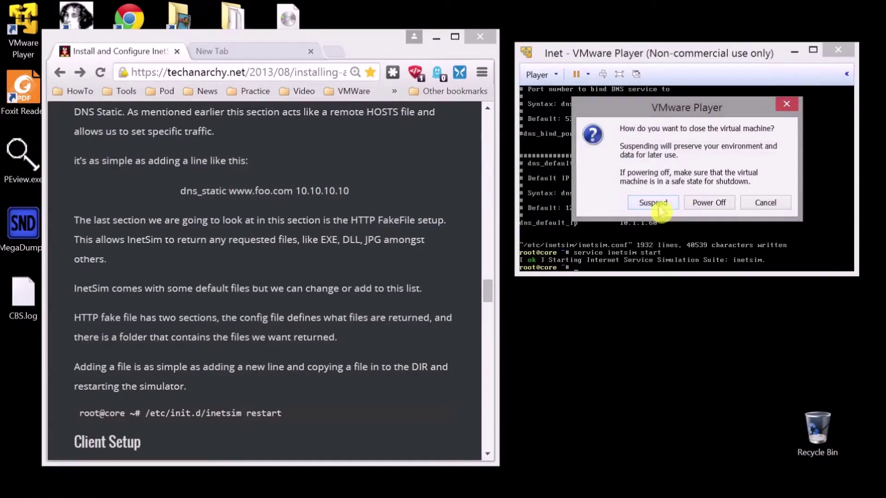
pyautogui.click(710, 203)
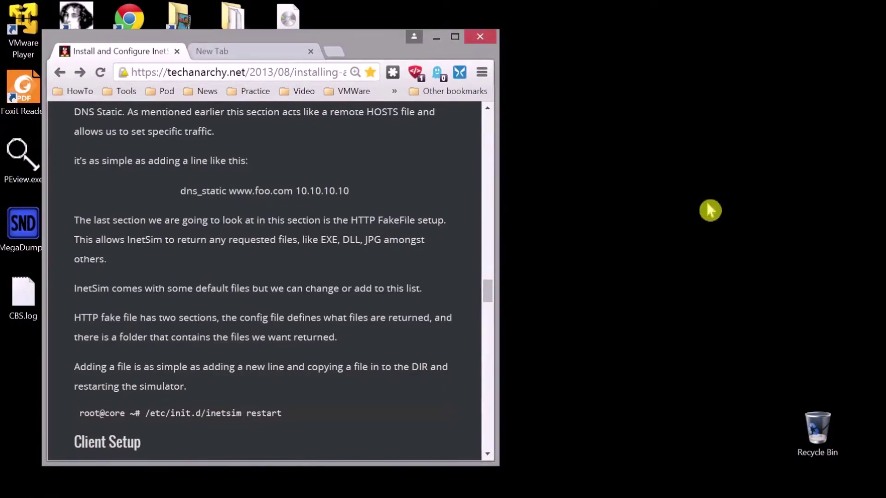
pyautogui.doubleClick(22, 32)
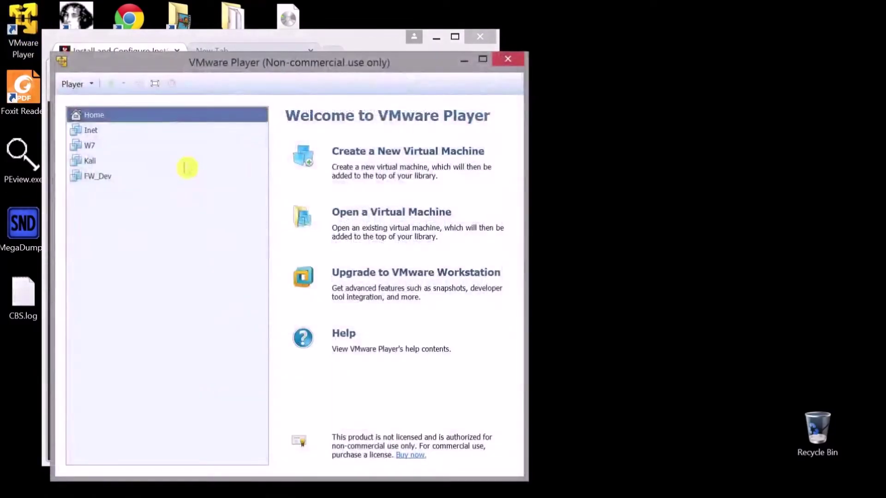
pyautogui.doubleClick(113, 131)
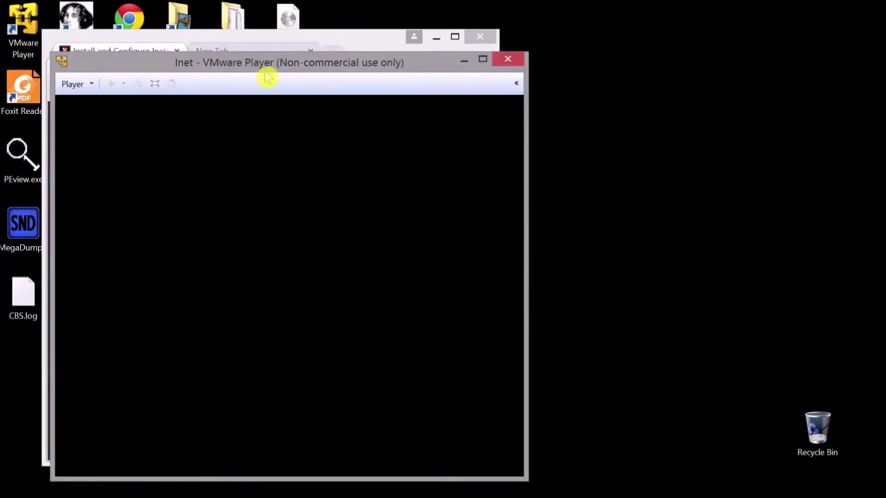
pyautogui.moveTo(270, 65); pyautogui.dragTo(575, 46)
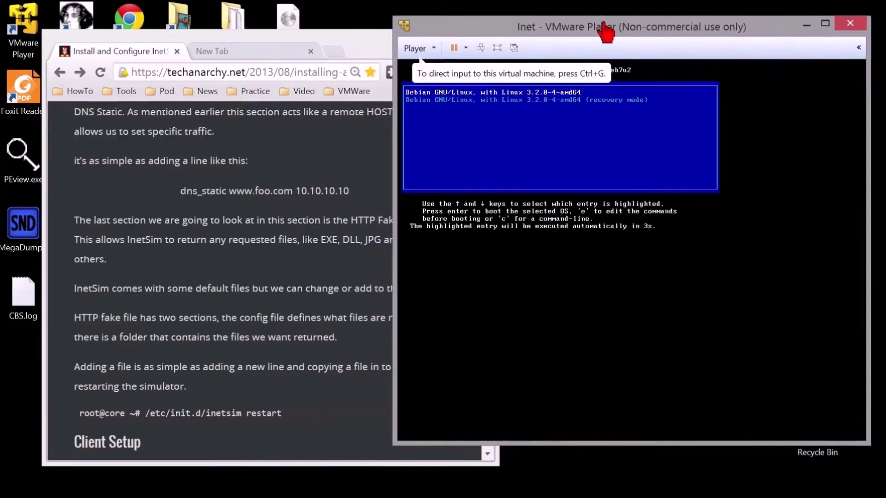
pyautogui.click(574, 148)
pyautogui.press('Return')
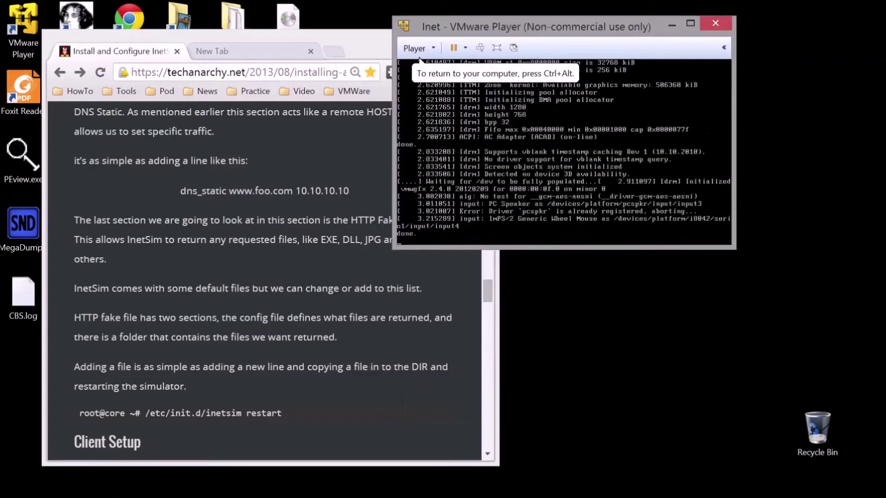
# Step: Review the Inet VM's network adapter settings, then close them without saving
pyautogui.click(415, 48)
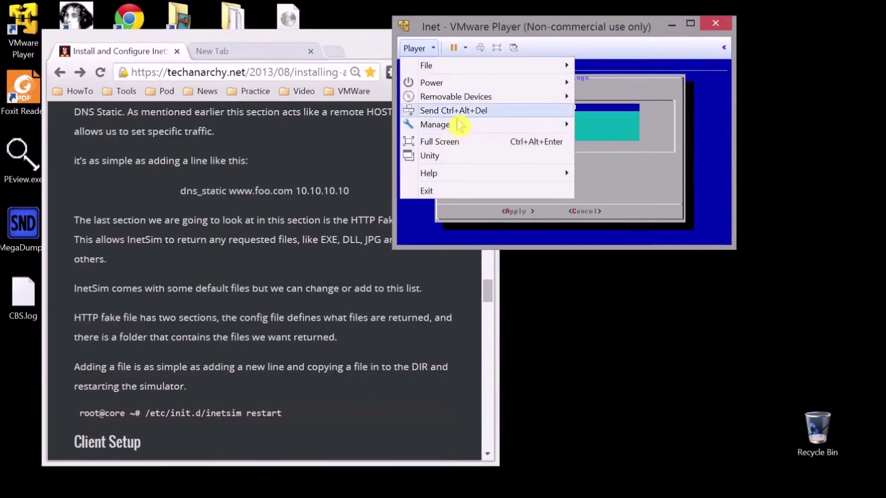
pyautogui.moveTo(444, 124)
pyautogui.click(642, 157)
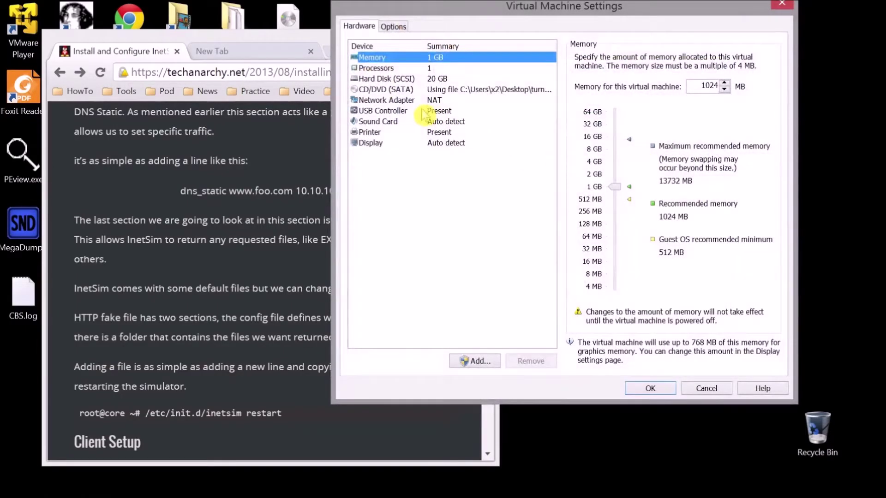
pyautogui.press('Down')
pyautogui.press('Down')
pyautogui.press('Down')
pyautogui.press('Down')
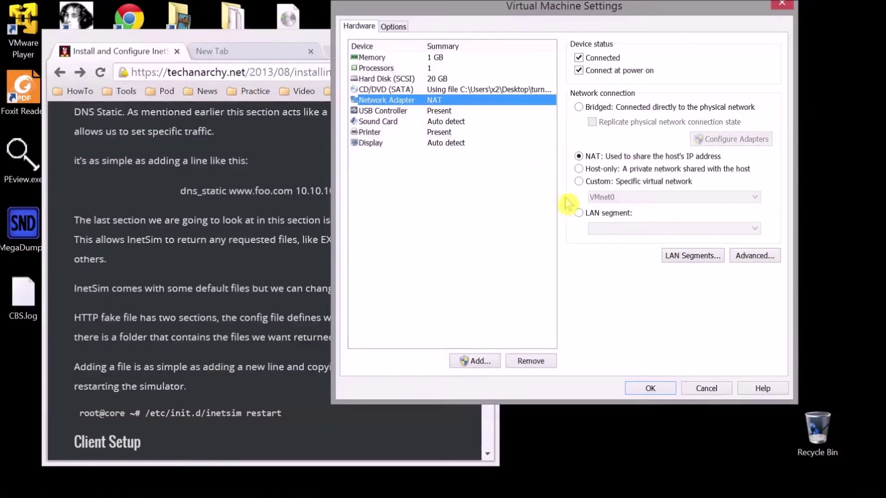
pyautogui.click(584, 183)
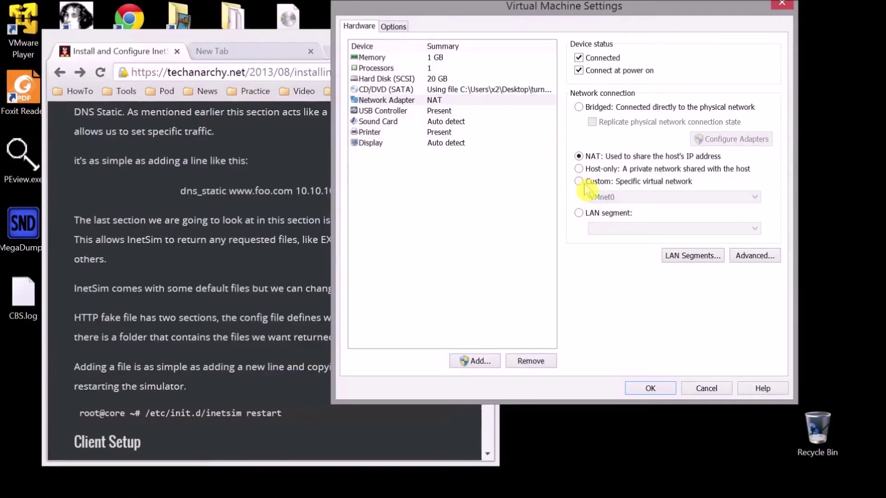
pyautogui.click(582, 184)
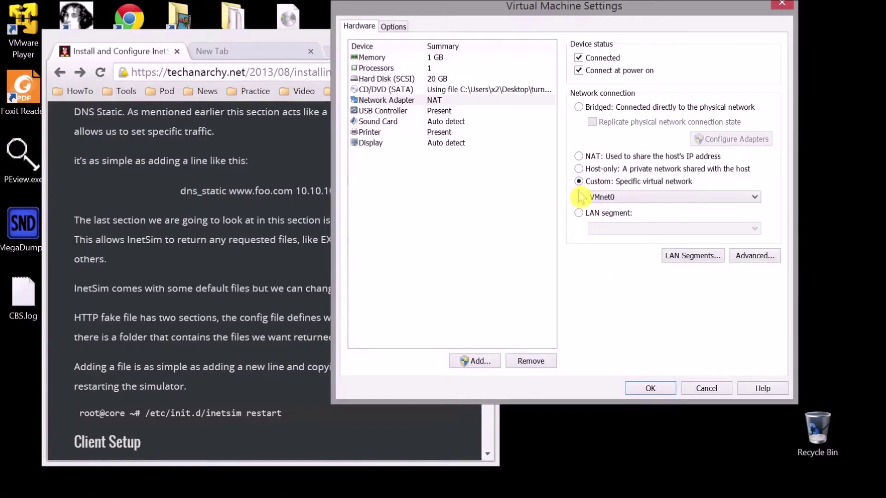
pyautogui.press('Return')
# Step: Quit the TurnKey configuration console, power off Inet, and select it in relaunched VMware Player
pyautogui.click(716, 23)
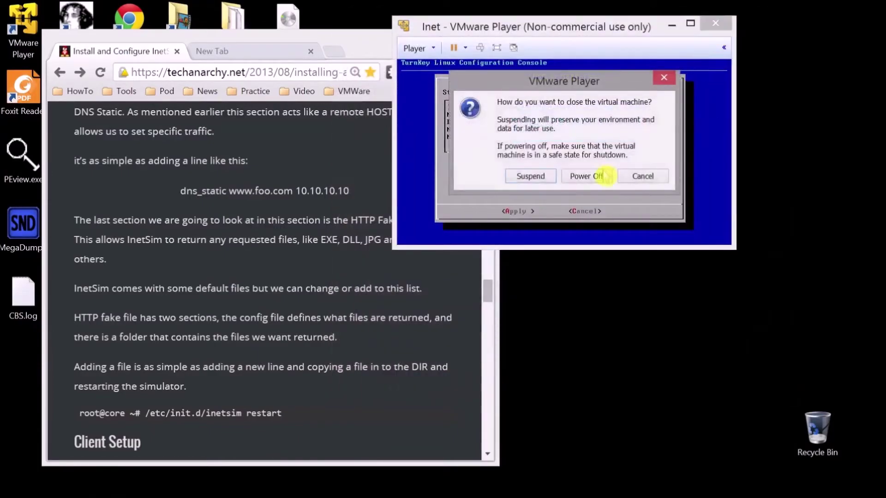
pyautogui.click(590, 178)
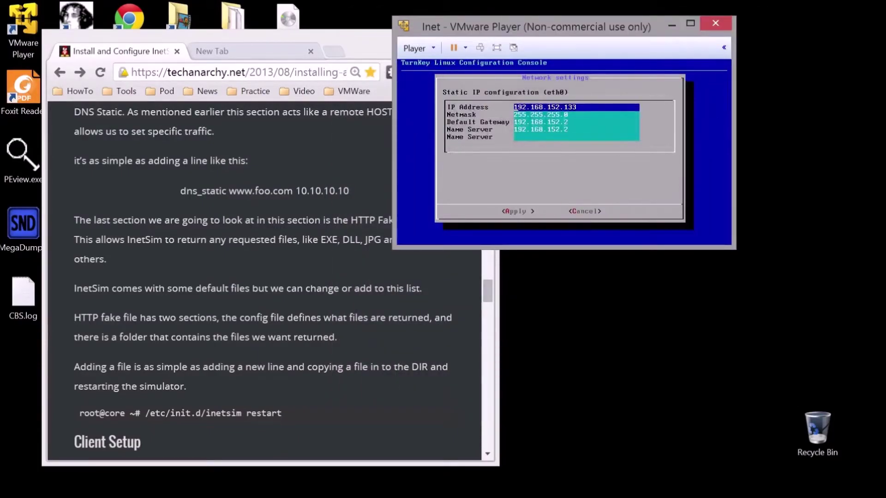
pyautogui.press('Escape')
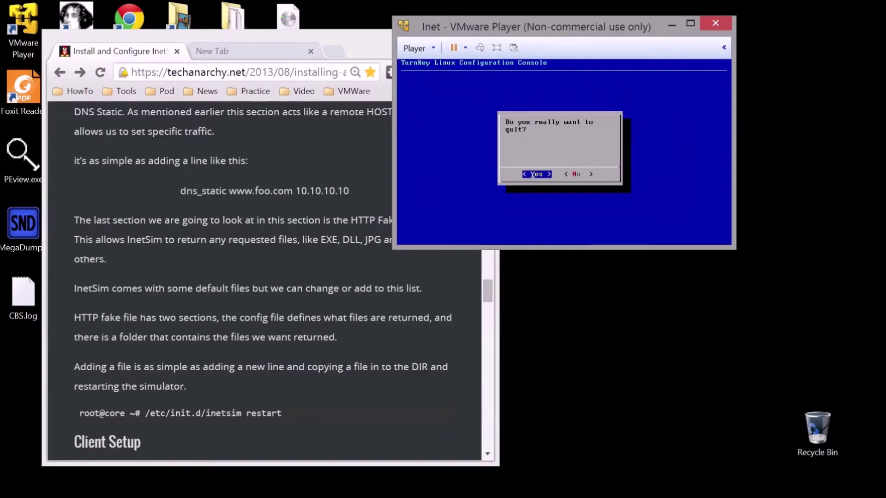
pyautogui.press('Return')
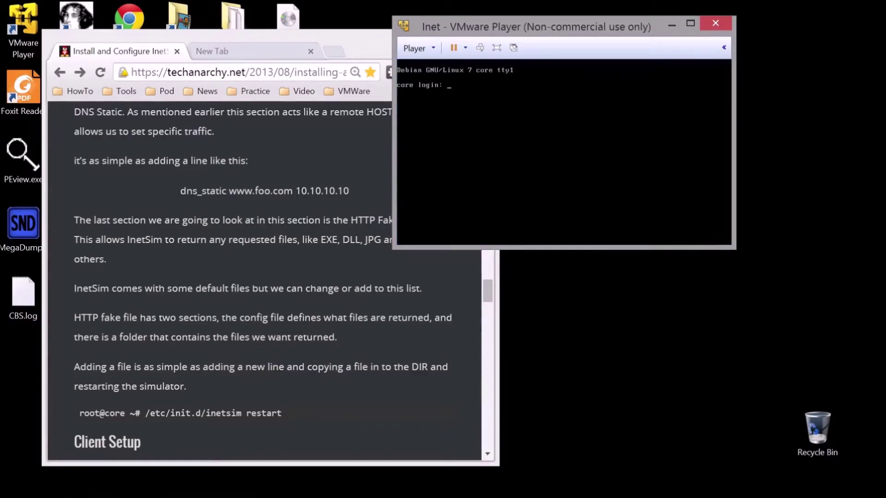
pyautogui.click(715, 23)
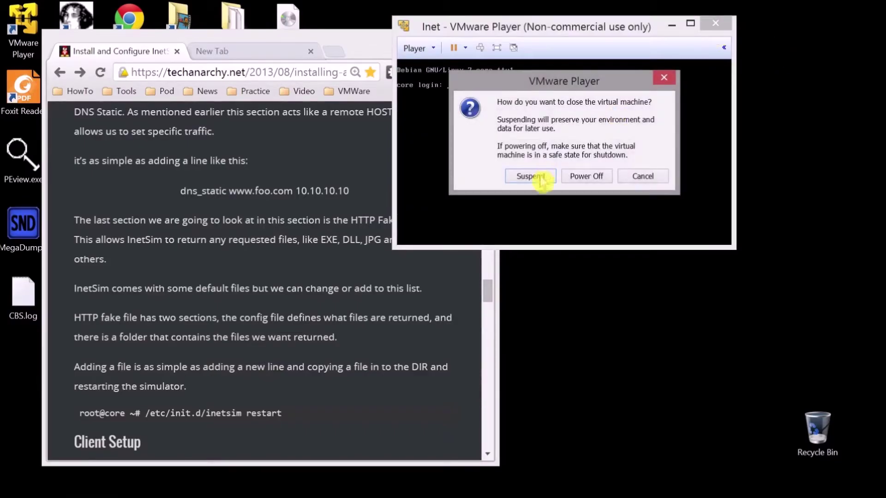
pyautogui.click(579, 179)
pyautogui.doubleClick(21, 30)
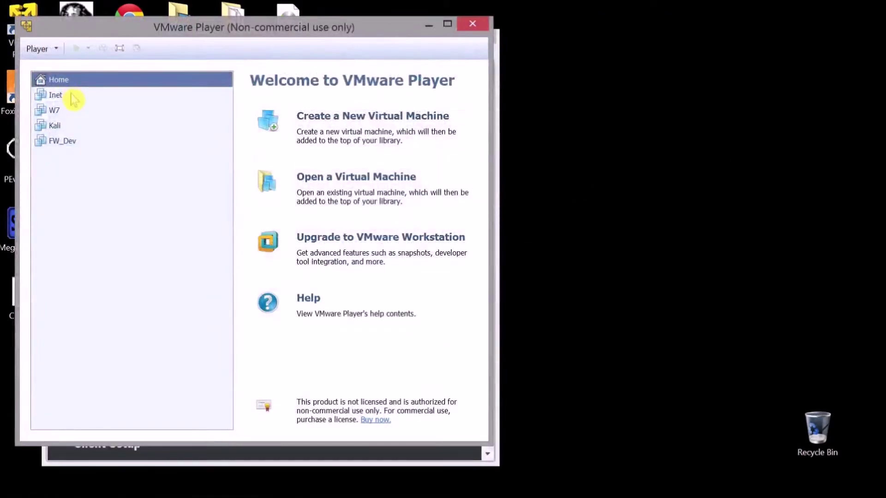
pyautogui.click(55, 95)
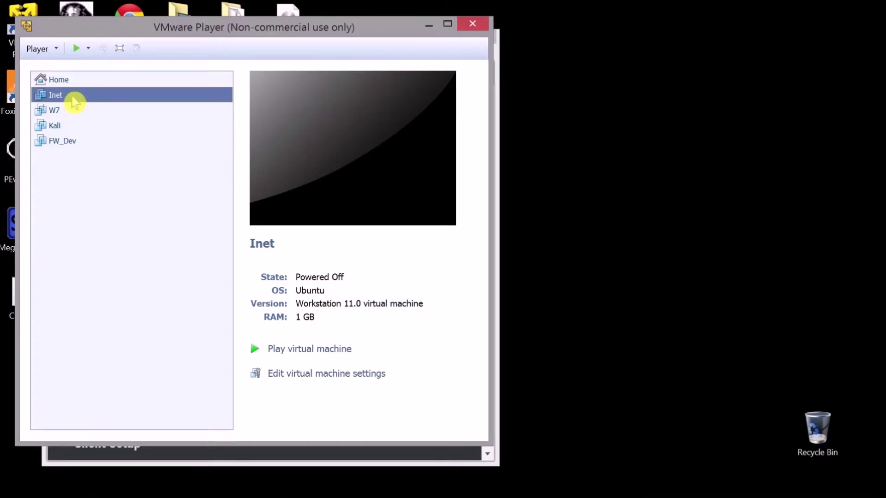
# Step: Set Inet's network adapter to the custom VMnet19 network and power the machine on
pyautogui.rightClick(67, 94)
pyautogui.click(109, 116)
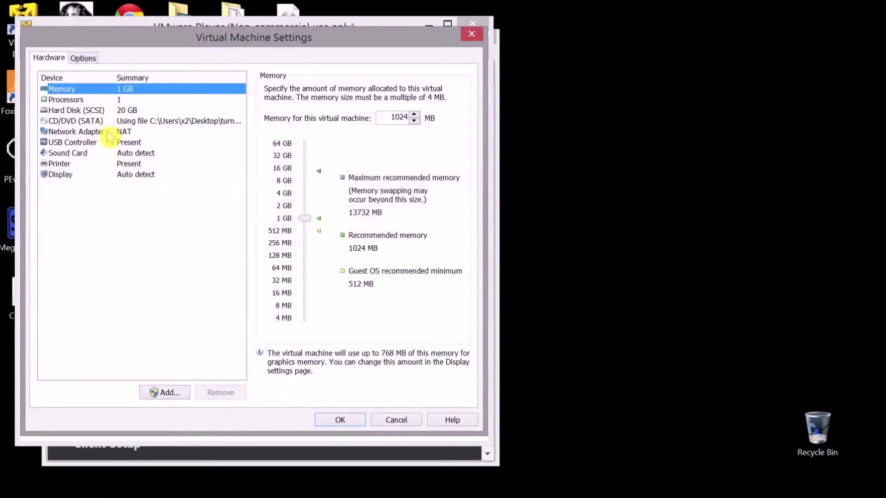
pyautogui.click(110, 132)
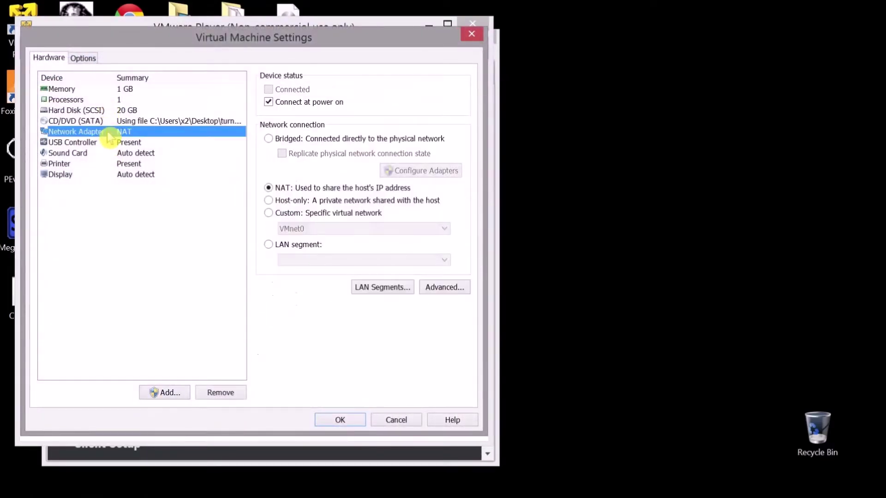
pyautogui.click(270, 213)
pyautogui.click(303, 229)
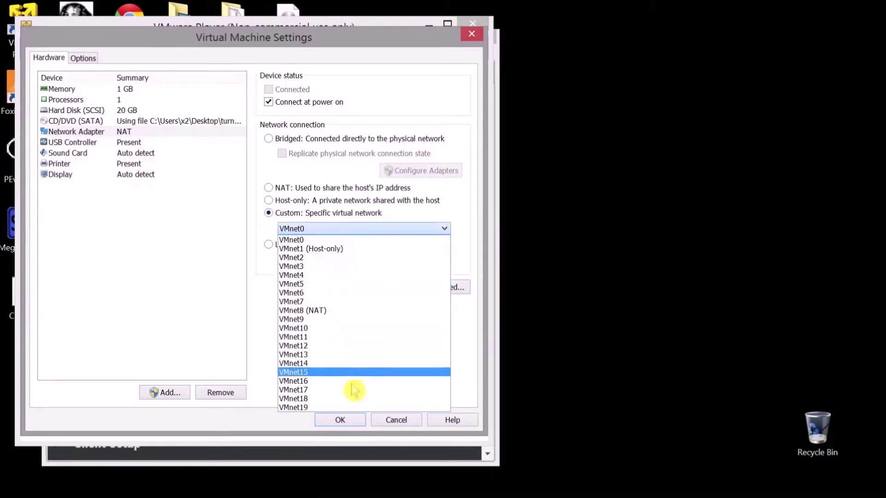
pyautogui.click(357, 408)
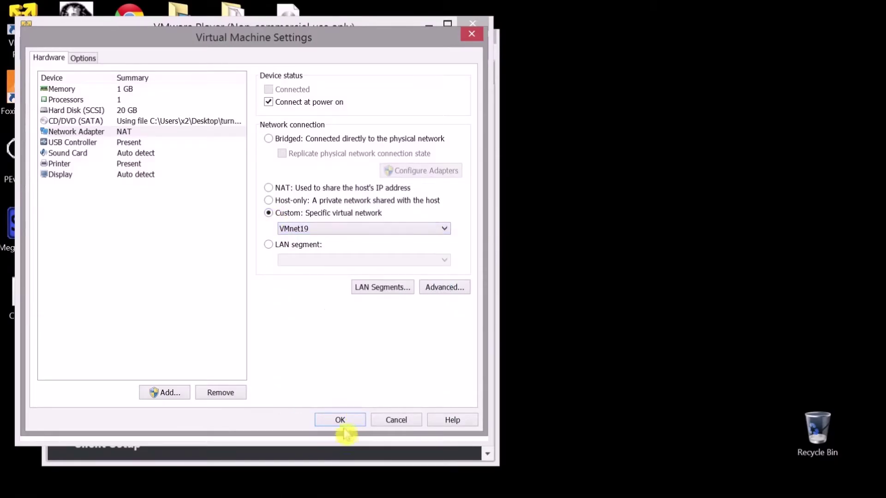
pyautogui.click(343, 420)
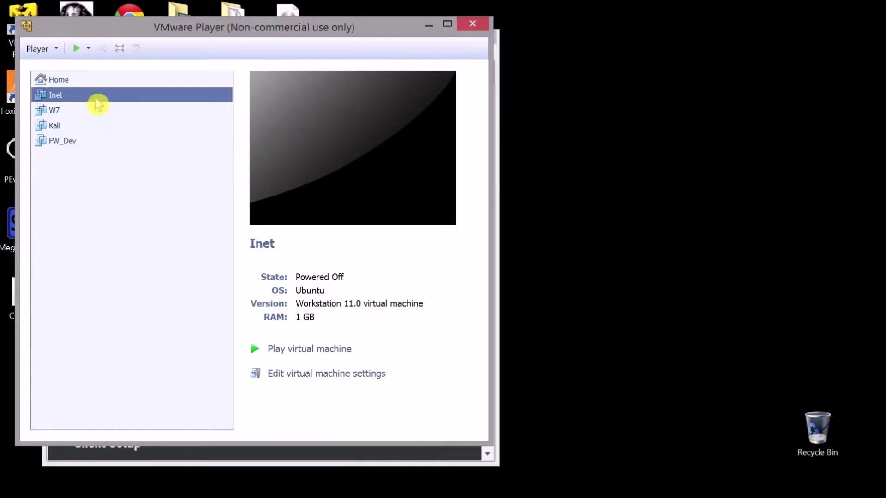
pyautogui.doubleClick(96, 102)
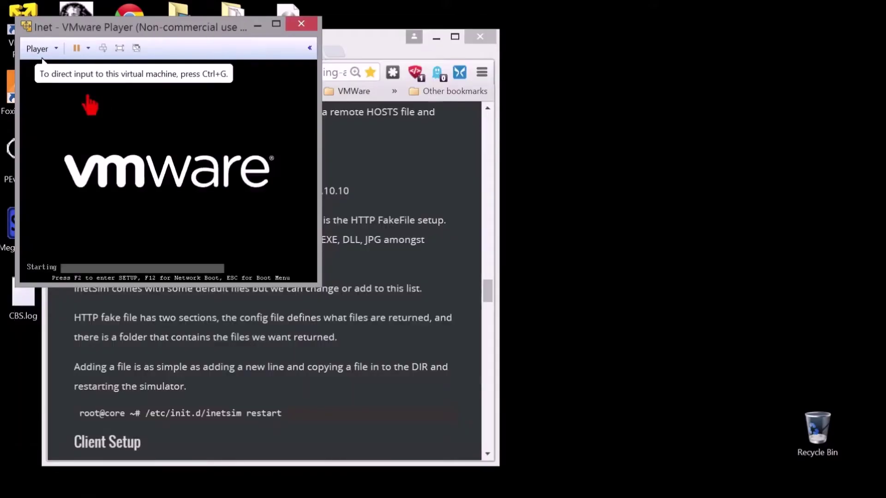
# Step: Move the booting Inet VM window toward the centre and click into its console
pyautogui.moveTo(183, 36); pyautogui.dragTo(413, 69)
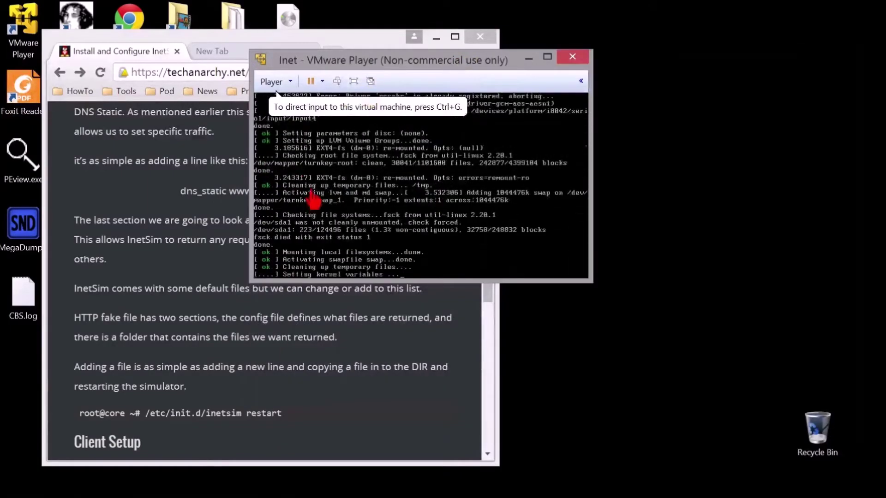
pyautogui.click(308, 197)
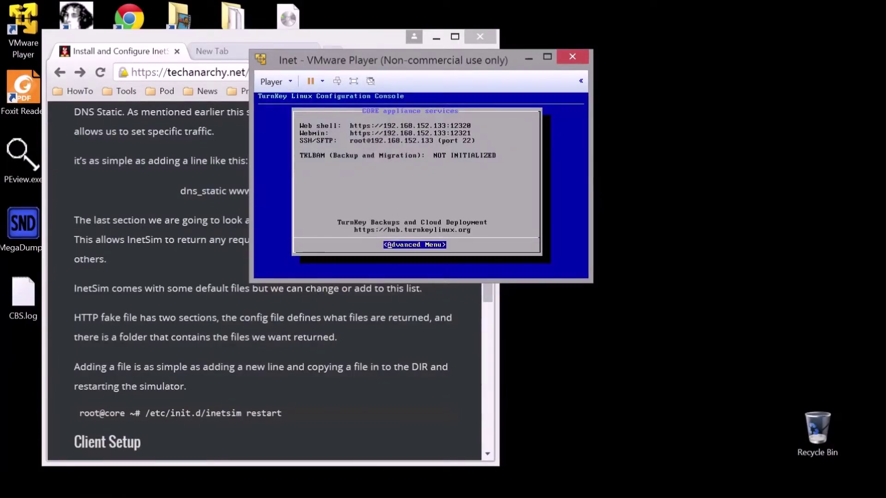
# Step: Open the static IP form from the TurnKey console's networking menu
pyautogui.press('Return')
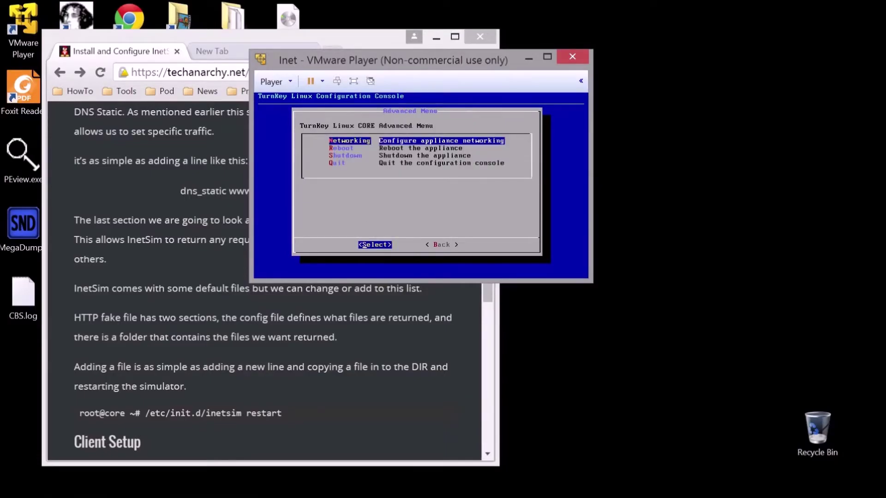
pyautogui.press('Return')
pyautogui.press('Down')
pyautogui.press('Return')
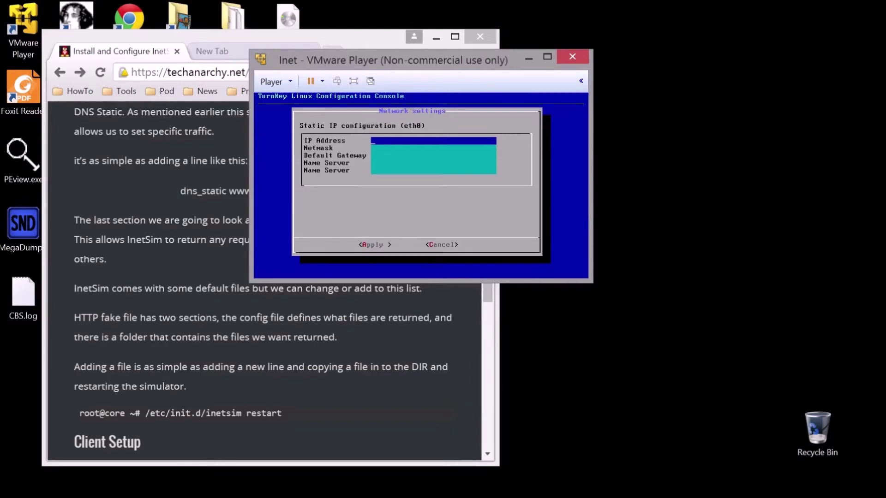
# Step: Enter IP address 10.1.1.60 and netmask 255.255.255.0 in the static form
pyautogui.write('10.1')
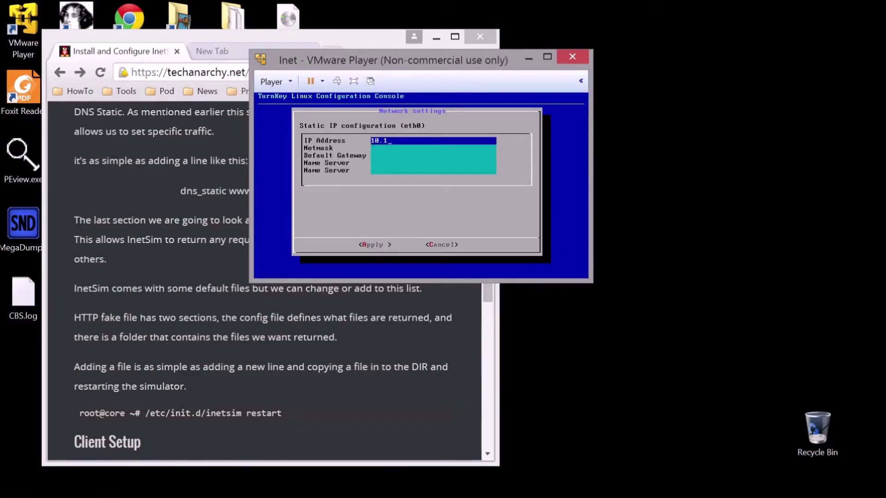
pyautogui.write('.1.60')
pyautogui.press('Down')
pyautogui.press('Up')
pyautogui.press('Down')
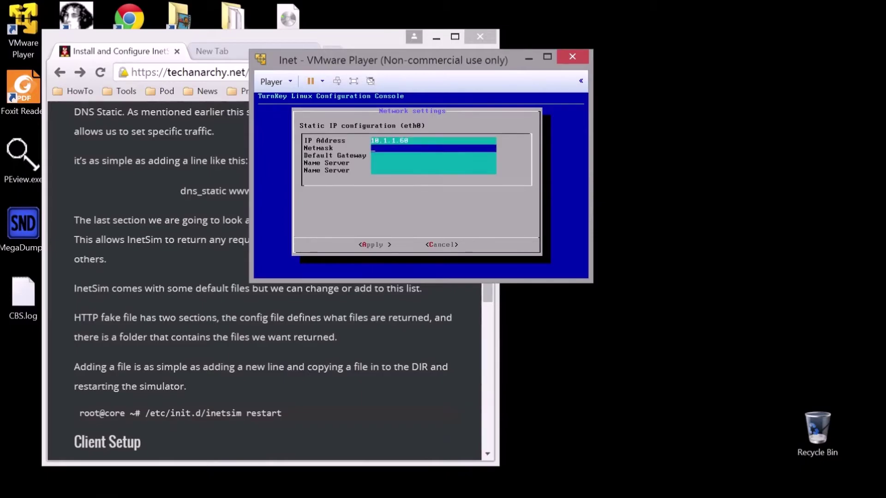
pyautogui.write('255.255.255.0')
pyautogui.press('Down')
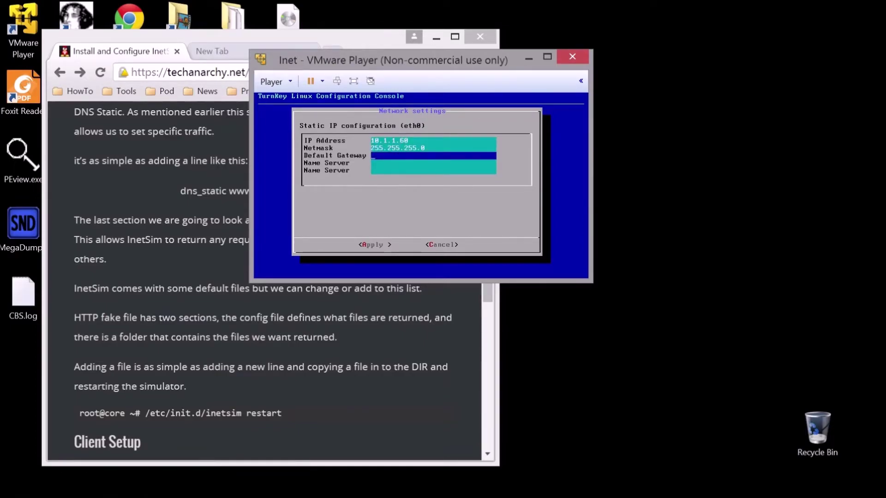
# Step: Open the tutorial's client IP-settings screenshot full size in Chrome, then return to the Inet console
pyautogui.click(221, 266)
pyautogui.scroll(-6, 221, 267)
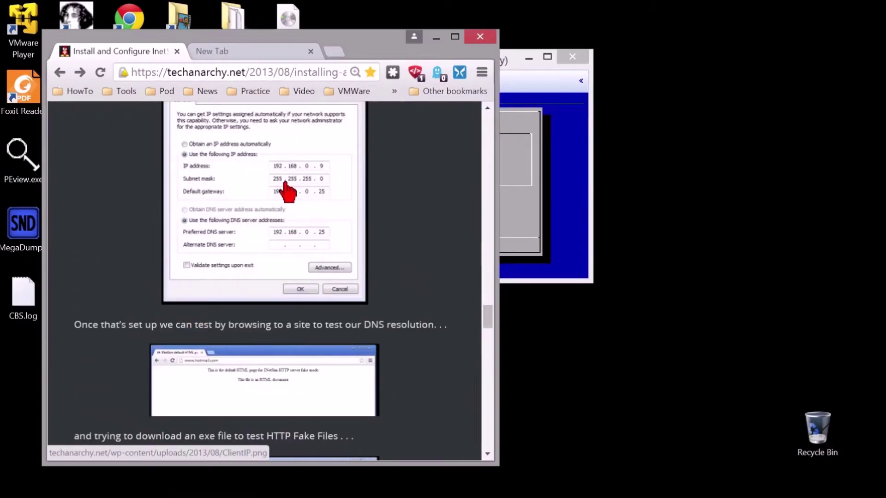
pyautogui.click(166, 256)
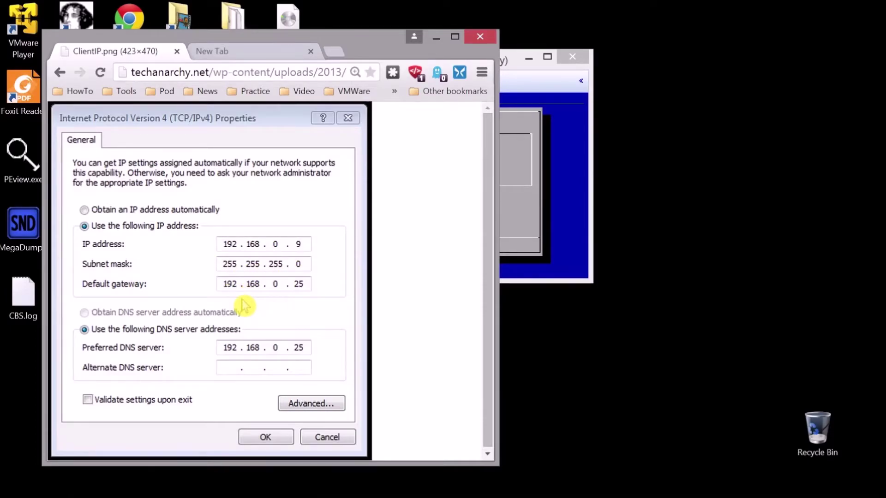
pyautogui.hotkey('alt', 'Tab')
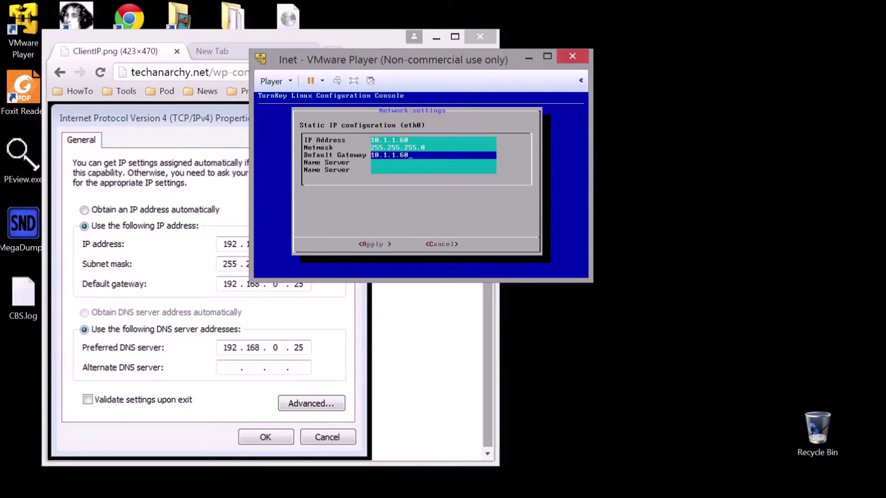
# Step: Set the first name server to 10.1.1.60 and apply the static network settings
pyautogui.press('Down')
pyautogui.write('1')
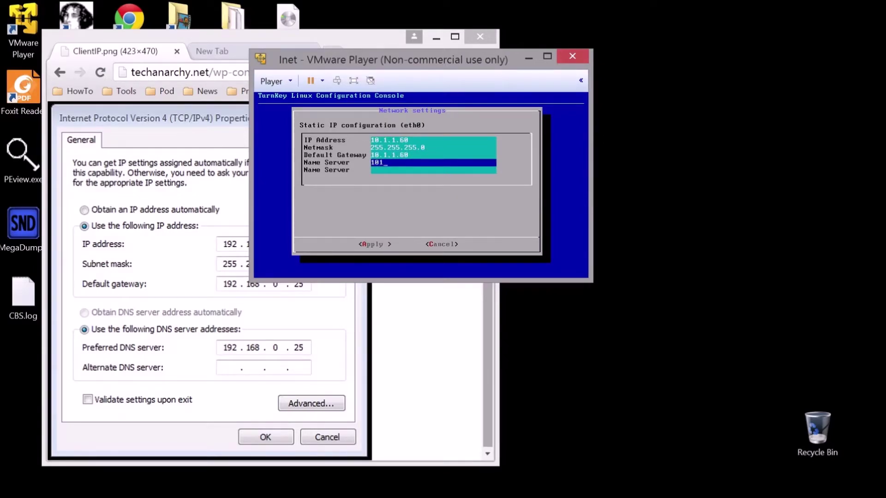
pyautogui.write('0.1.1.60')
pyautogui.press('Down')
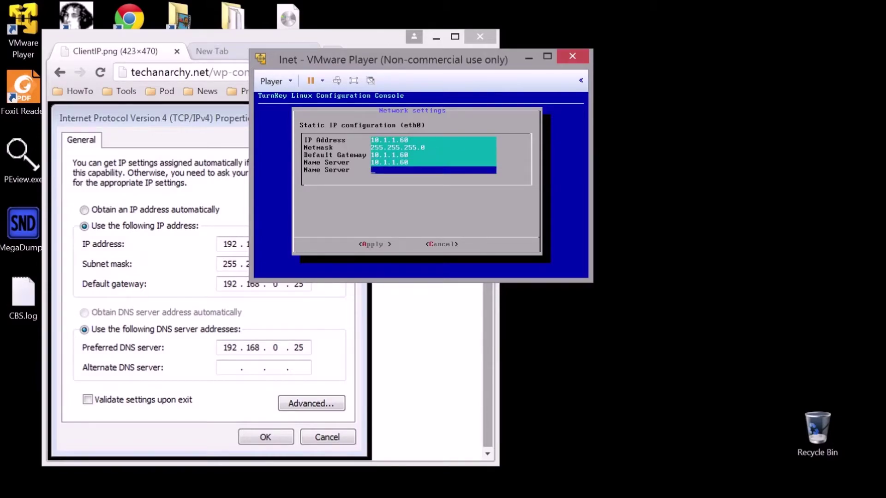
pyautogui.press('Down')
pyautogui.press('Return')
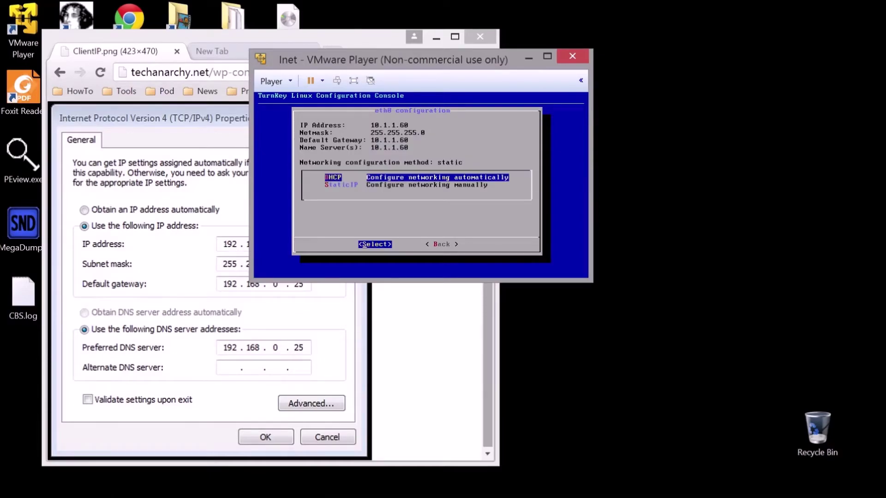
# Step: Quit the configuration console and enter 'root' at the login prompt
pyautogui.press('Escape')
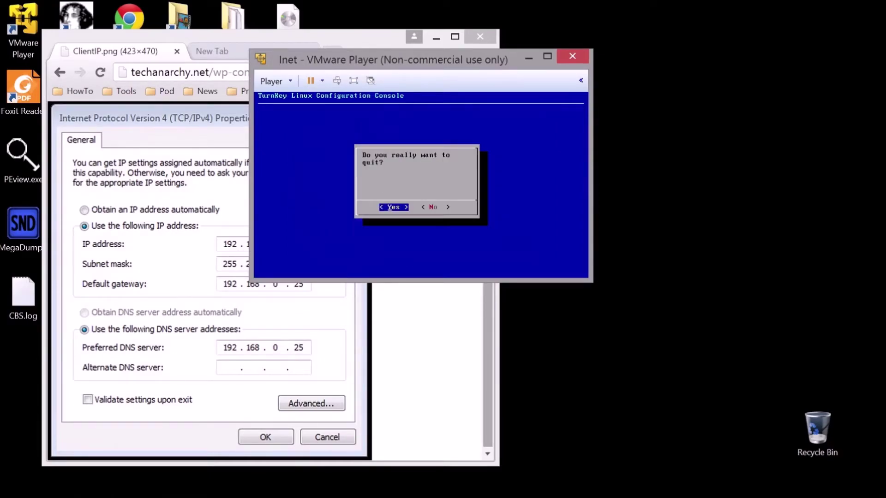
pyautogui.press('Return')
pyautogui.write('root')
pyautogui.press('Return')
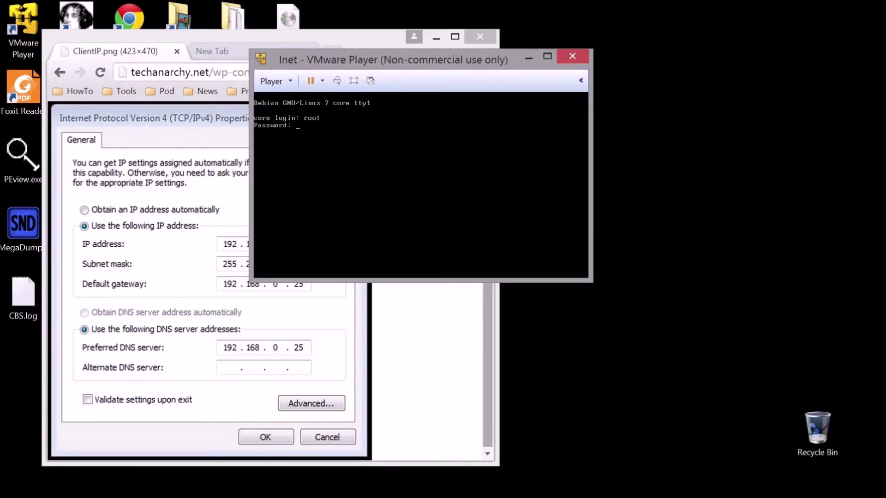
# Step: Finish the root login and run 'w' to list logged-in users
pyautogui.press('Return')
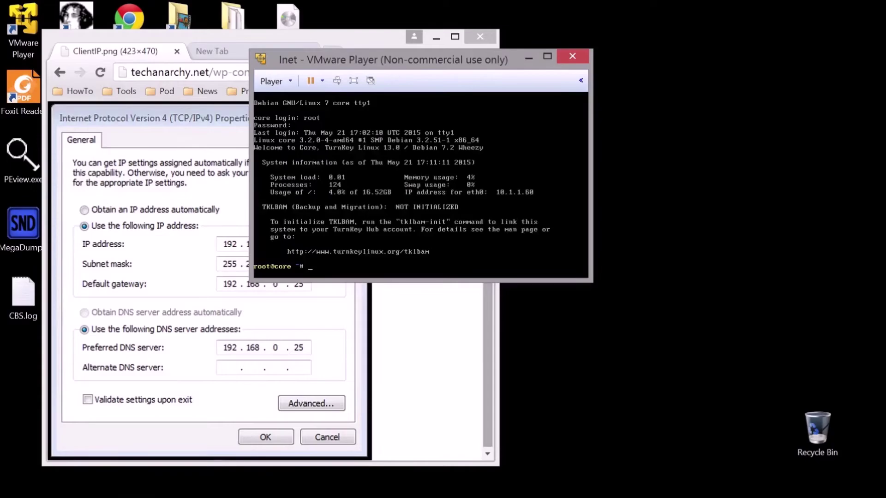
pyautogui.write('w')
pyautogui.press('Return')
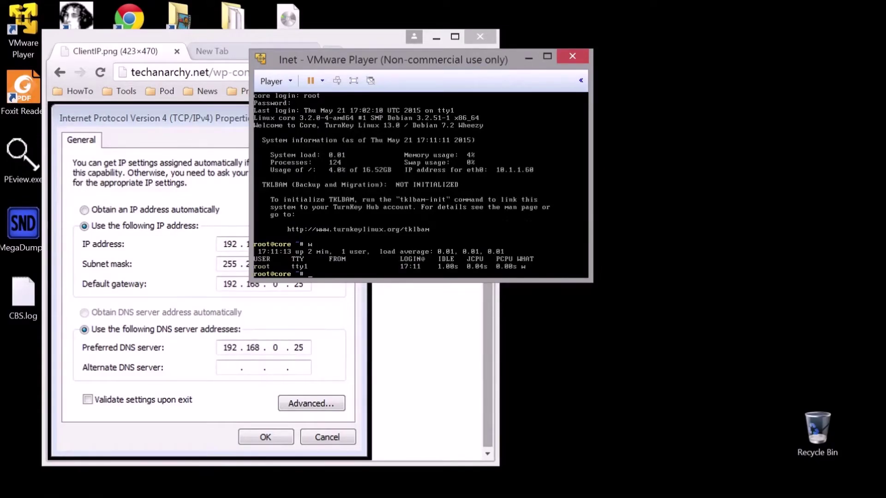
pyautogui.write('w')
# Step: Return Chrome to the tutorial article, minimize it, and move the Inet window right
pyautogui.click(59, 72)
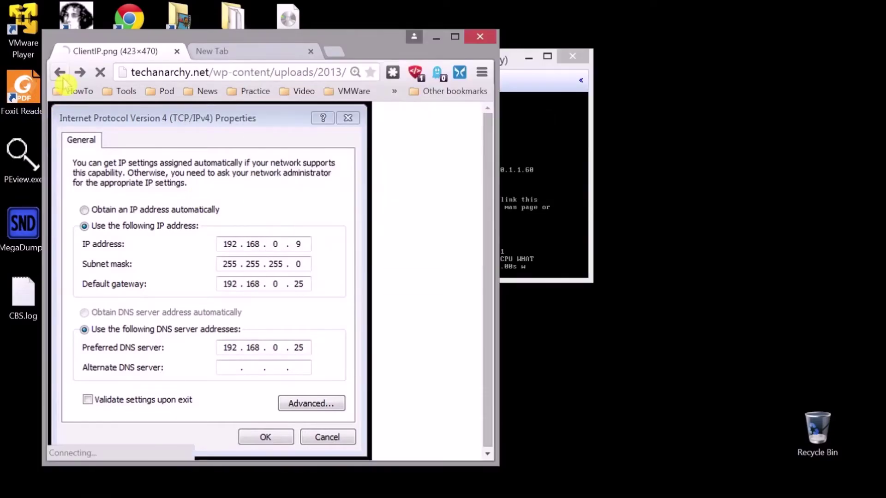
pyautogui.click(437, 40)
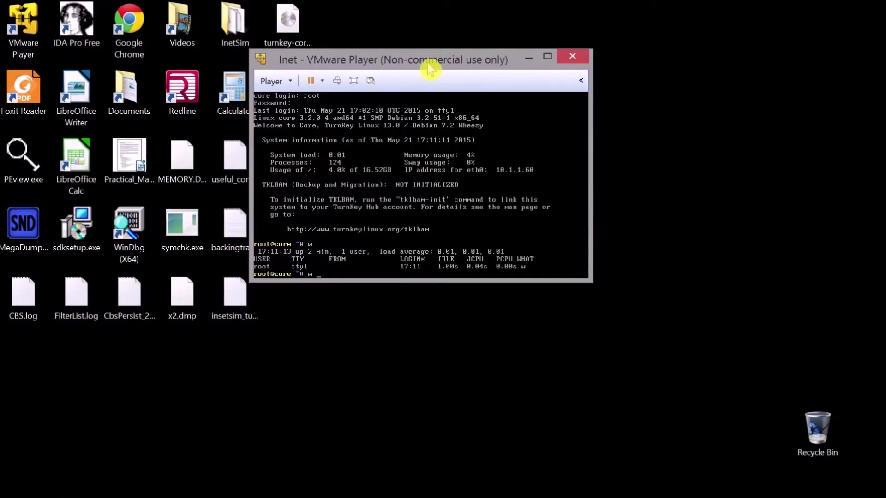
pyautogui.moveTo(431, 69); pyautogui.dragTo(566, 80)
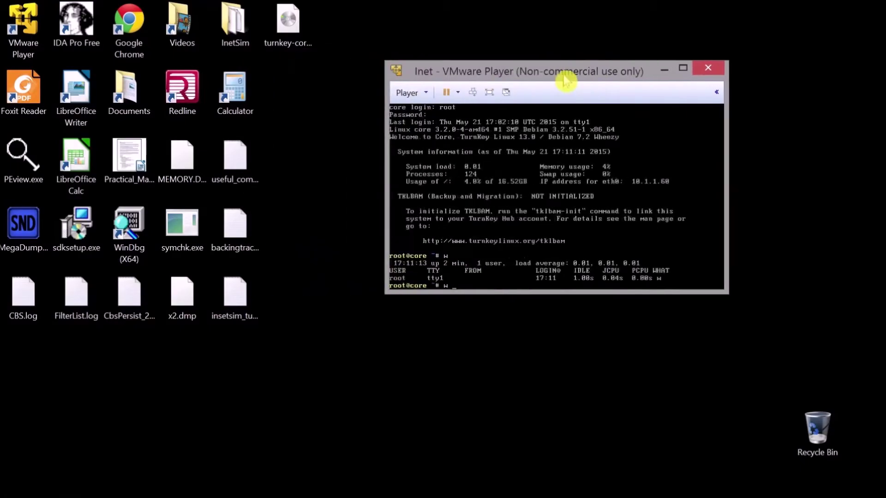
# Step: Run 'service inetsim start' in the Inet console, then type 'netstat -an'
pyautogui.click(583, 245)
pyautogui.press('BackSpace')
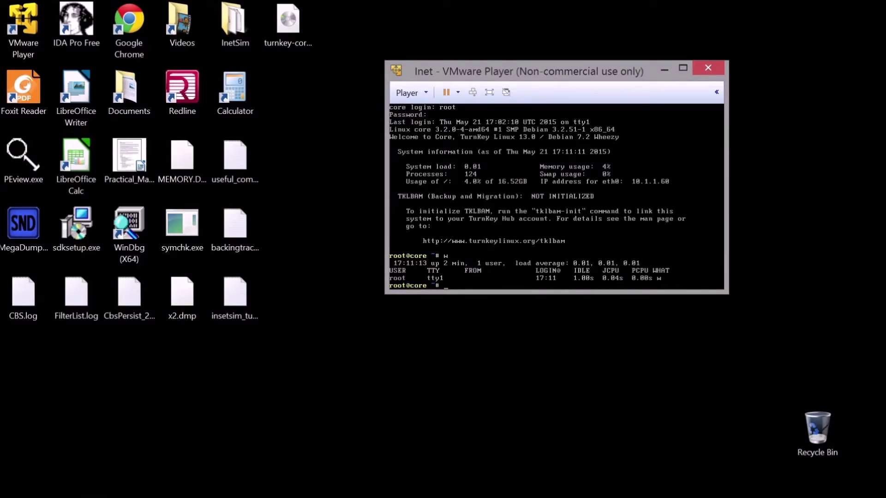
pyautogui.write('service')
pyautogui.write('n')
pyautogui.press('BackSpace')
pyautogui.press('BackSpace')
pyautogui.write('inetsim start')
pyautogui.press('Return')
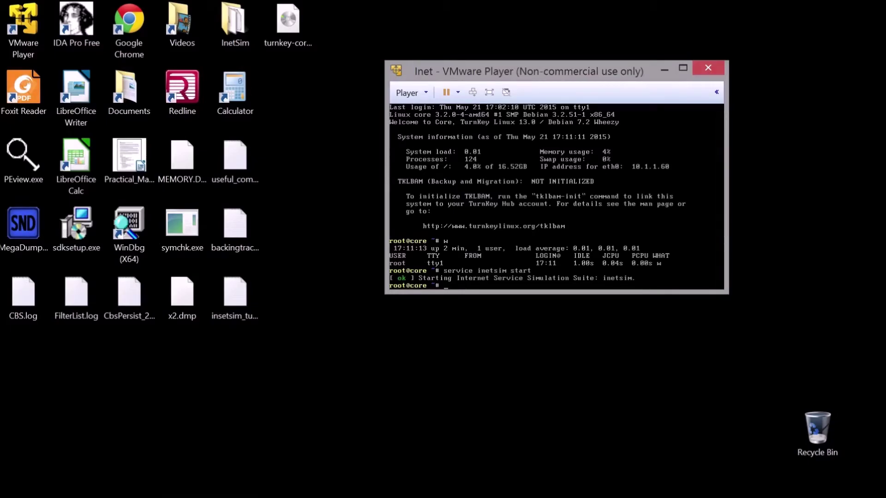
pyautogui.write('netstat -an')
# Step: Run 'netstat -an', rerun it piped through '|less', then quit the pager
pyautogui.press('Return')
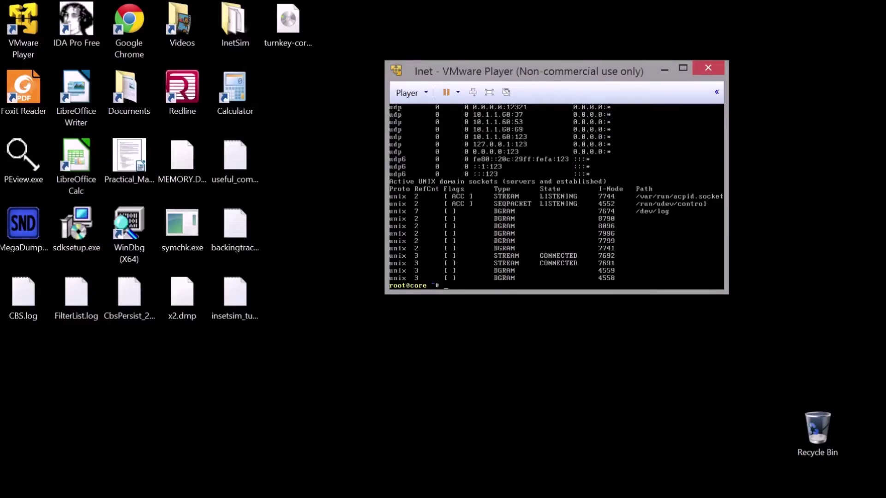
pyautogui.press('Up')
pyautogui.write('|less')
pyautogui.press('Return')
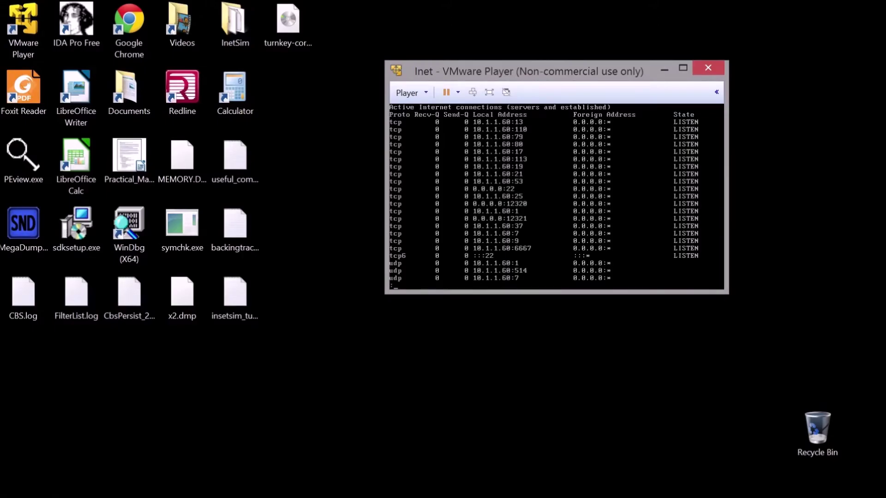
pyautogui.write('q')
pyautogui.press('Return')
# Step: Minimize Inet, launch VMware Player, start the W7 VM, and move the Inet window aside
pyautogui.click(664, 71)
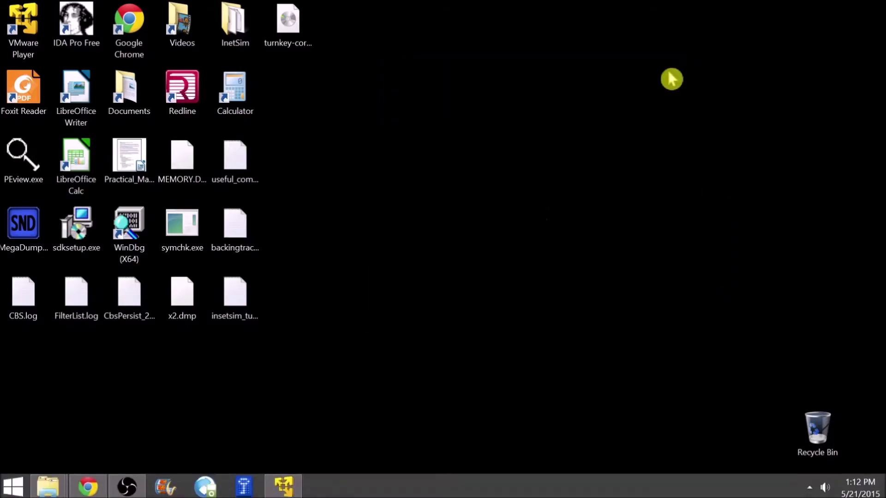
pyautogui.doubleClick(26, 27)
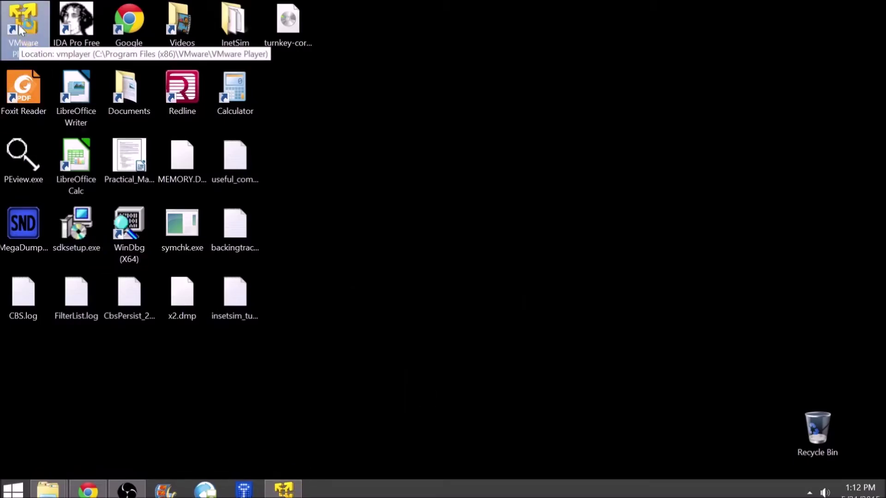
pyautogui.doubleClick(143, 163)
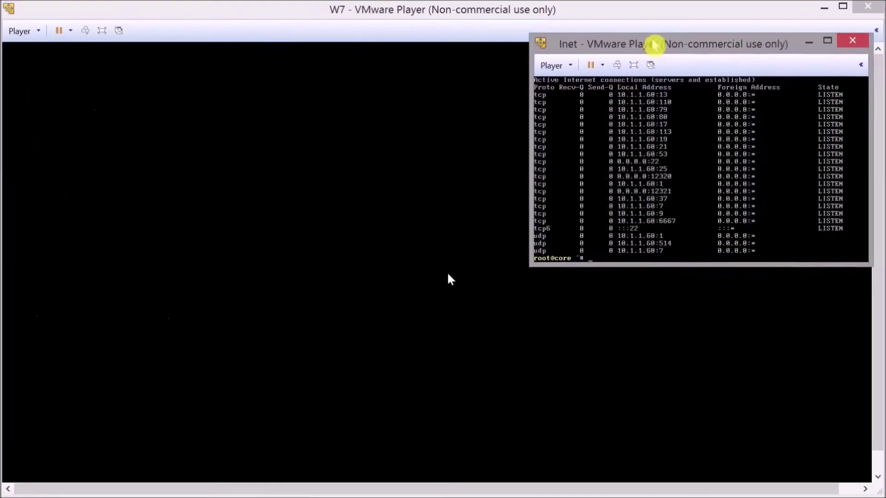
pyautogui.moveTo(658, 41); pyautogui.dragTo(668, 30)
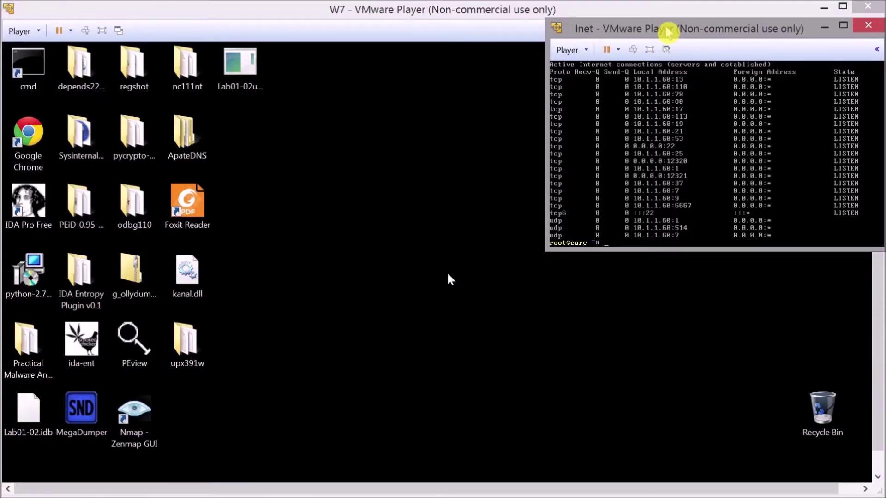
# Step: Dismiss W7's log-on notification, maximize the guest window, and open its network tray menu
pyautogui.click(445, 15)
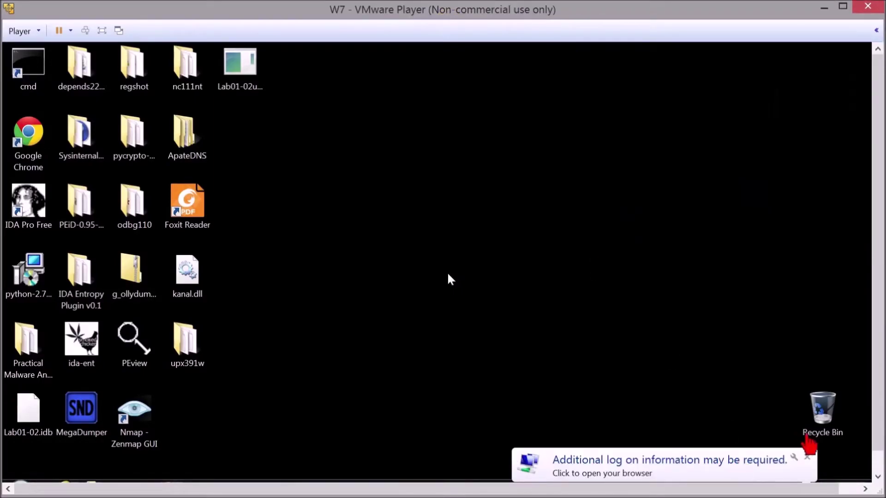
pyautogui.click(808, 459)
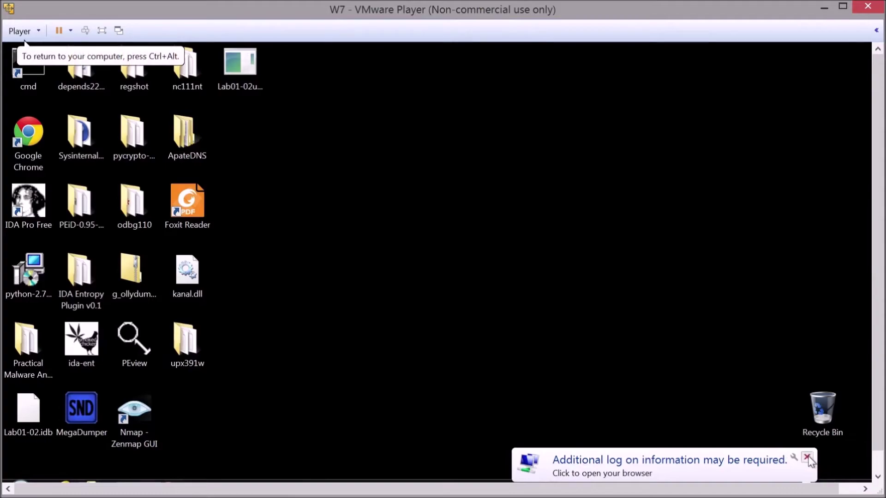
pyautogui.click(808, 459)
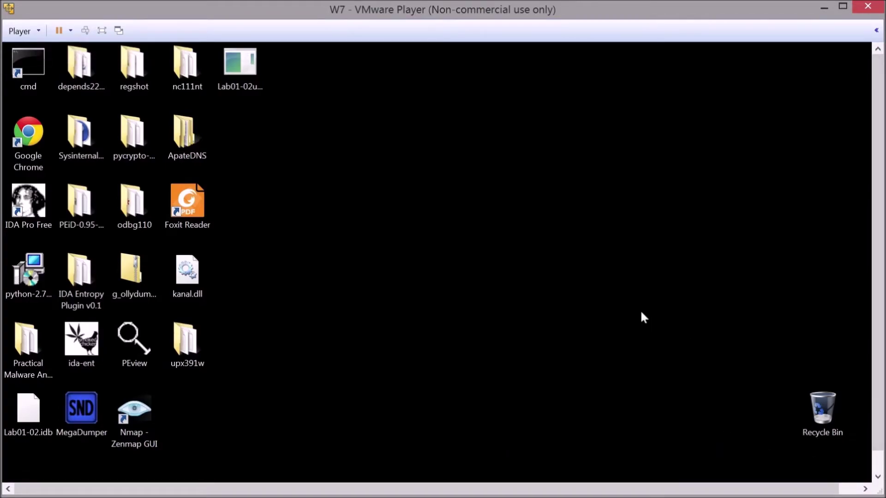
pyautogui.press('super')
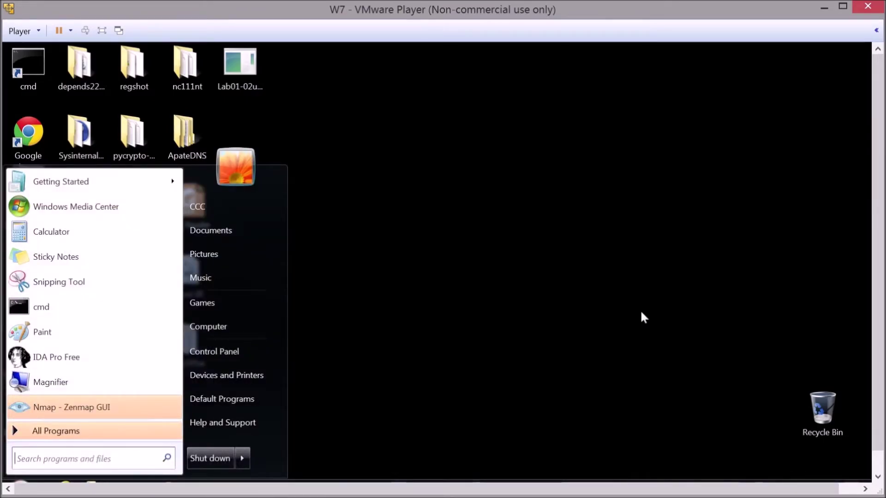
pyautogui.doubleClick(677, 13)
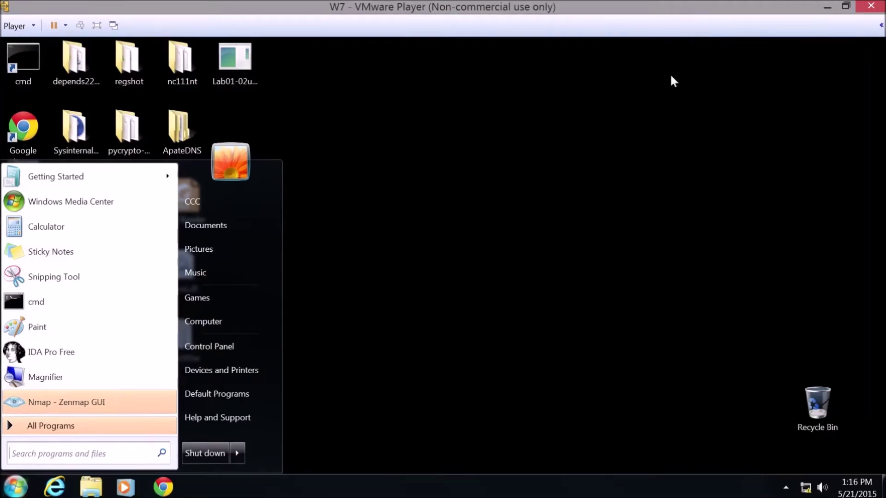
pyautogui.rightClick(804, 487)
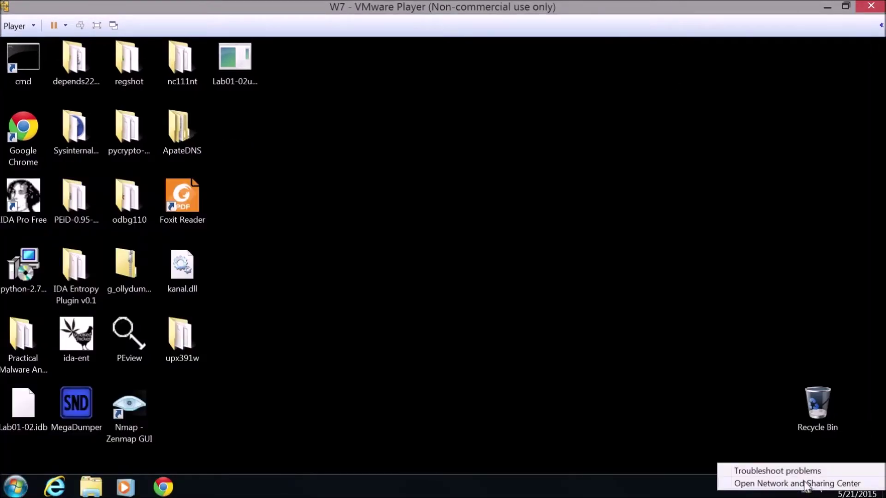
# Step: From the Network and Sharing Center's adapter list, open the Local Area Connection Properties
pyautogui.click(805, 484)
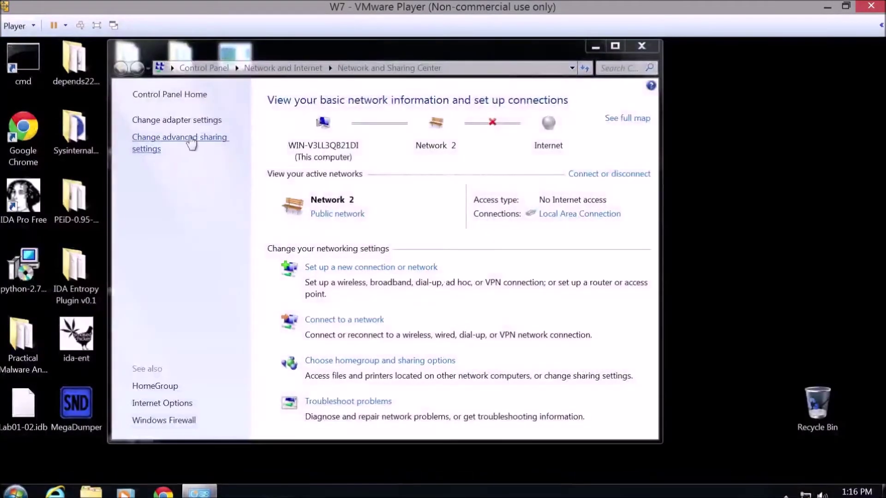
pyautogui.click(188, 120)
pyautogui.rightClick(191, 124)
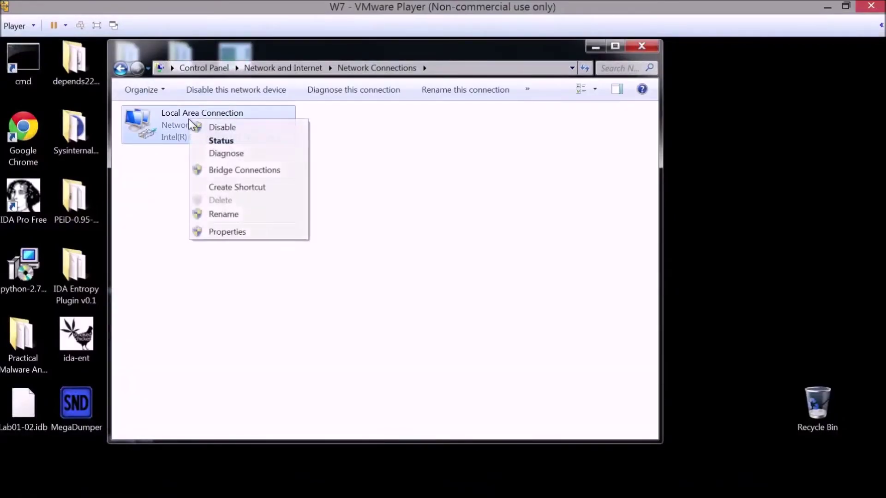
pyautogui.click(226, 233)
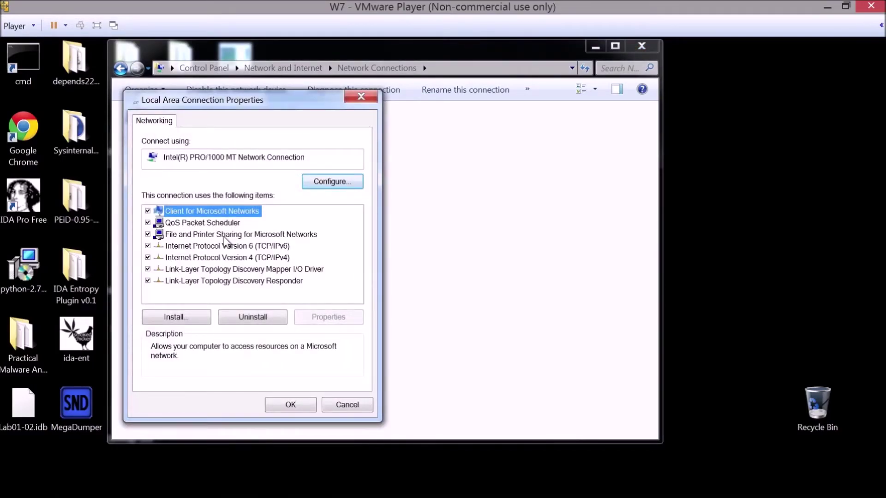
# Step: Confirm TCP/IPv4 uses static IP 10.1.1.2 with gateway and DNS 10.1.1.60, then close the dialogs
pyautogui.click(223, 257)
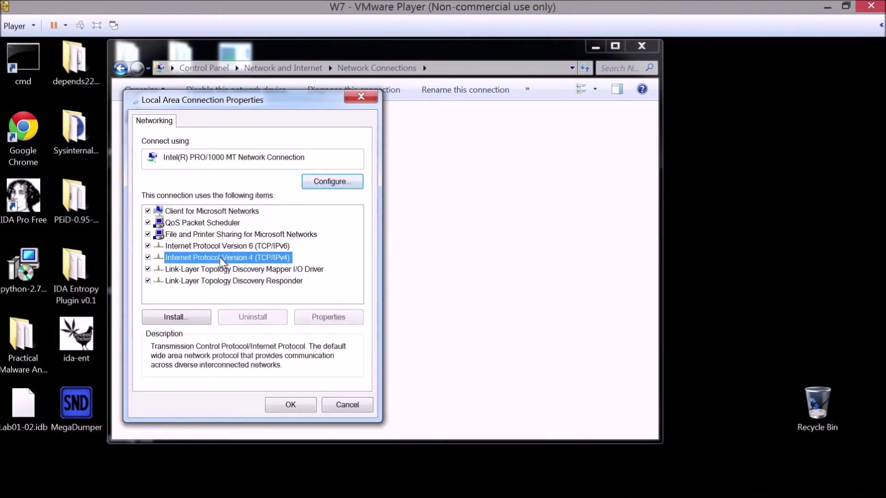
pyautogui.click(308, 318)
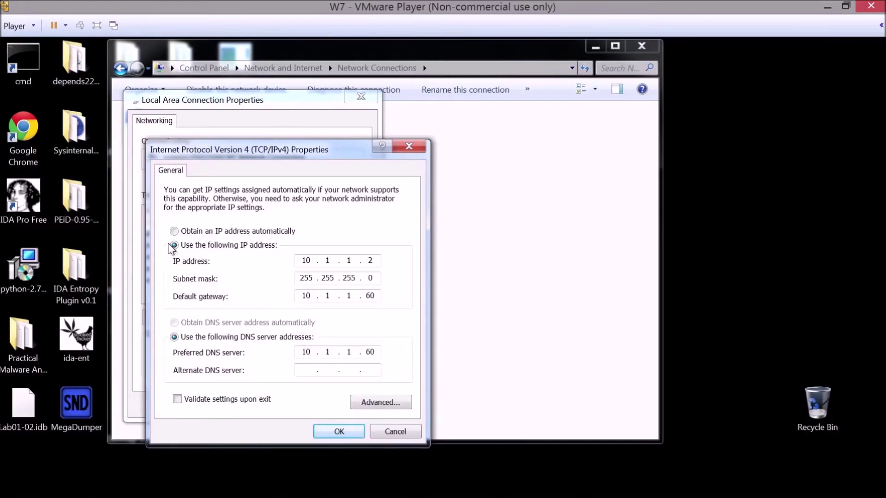
pyautogui.moveTo(267, 155); pyautogui.dragTo(272, 101)
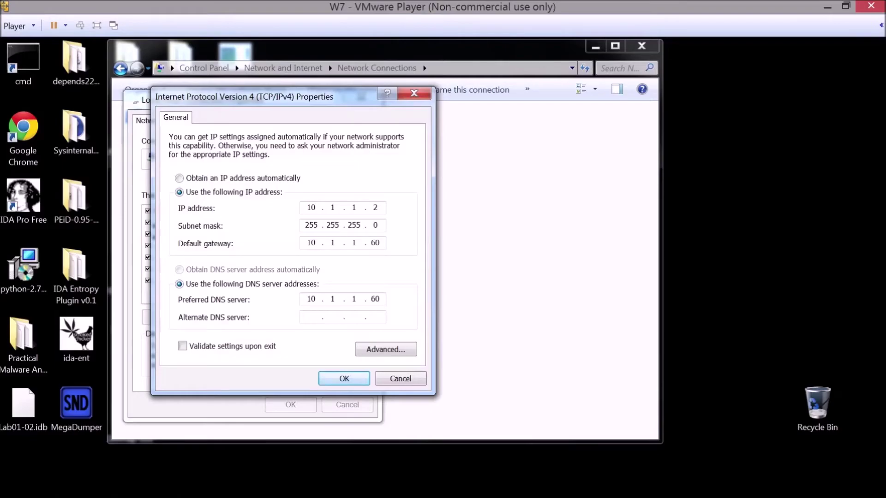
pyautogui.doubleClick(311, 207)
pyautogui.write('10')
pyautogui.click(327, 383)
pyautogui.click(290, 404)
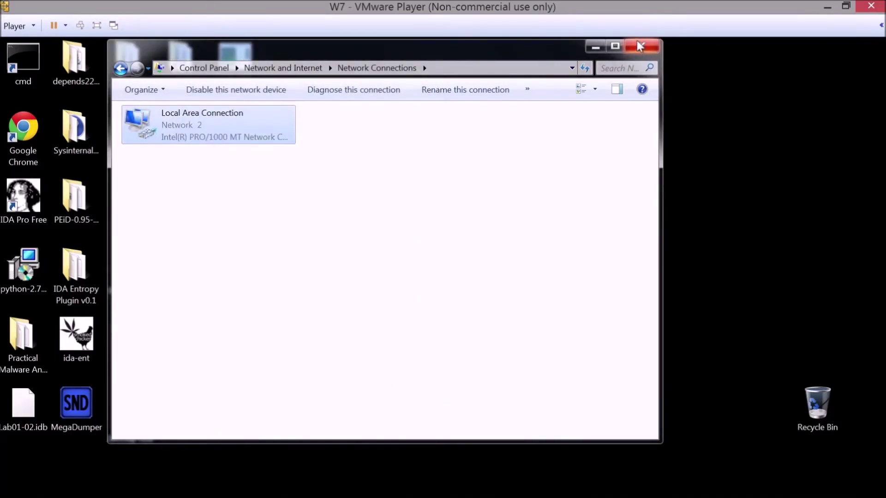
# Step: Run diagnostics on Local Area Connection, then close the Network Connections window
pyautogui.moveTo(823, 492)
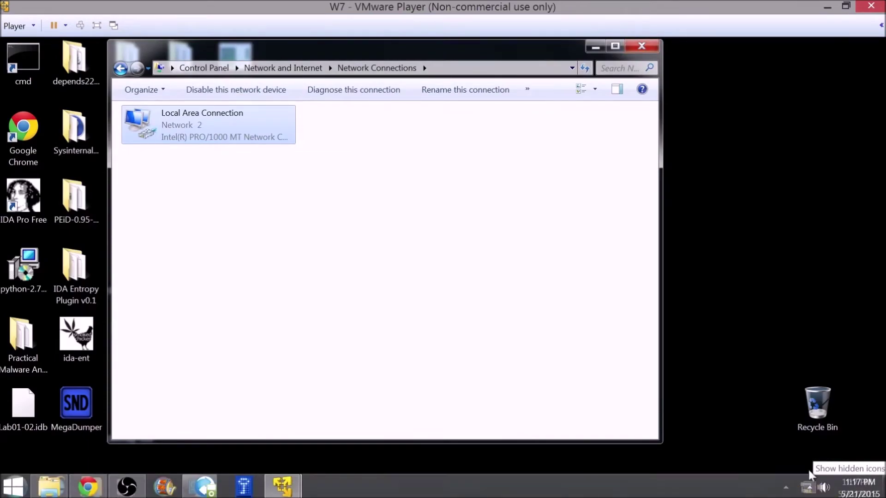
pyautogui.rightClick(192, 127)
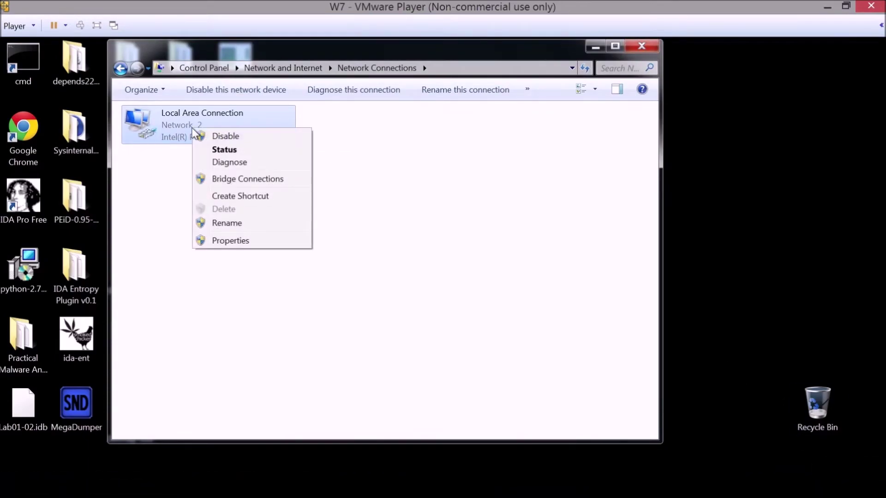
pyautogui.click(218, 162)
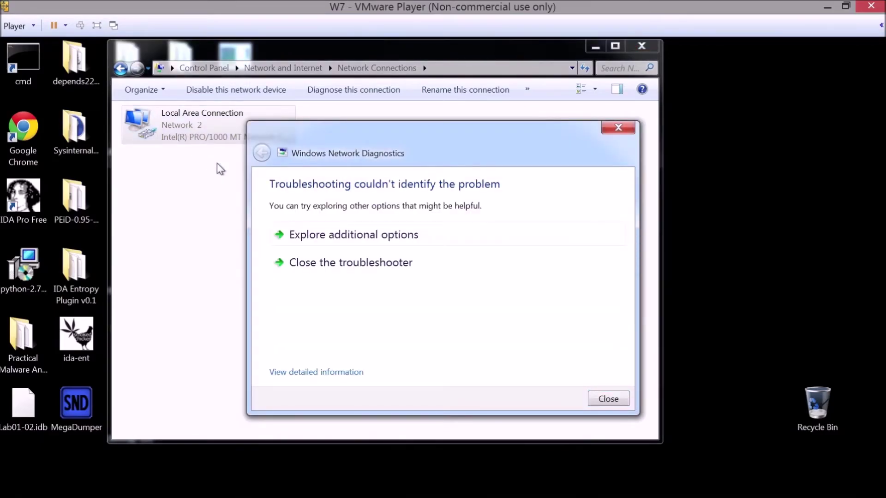
pyautogui.click(654, 43)
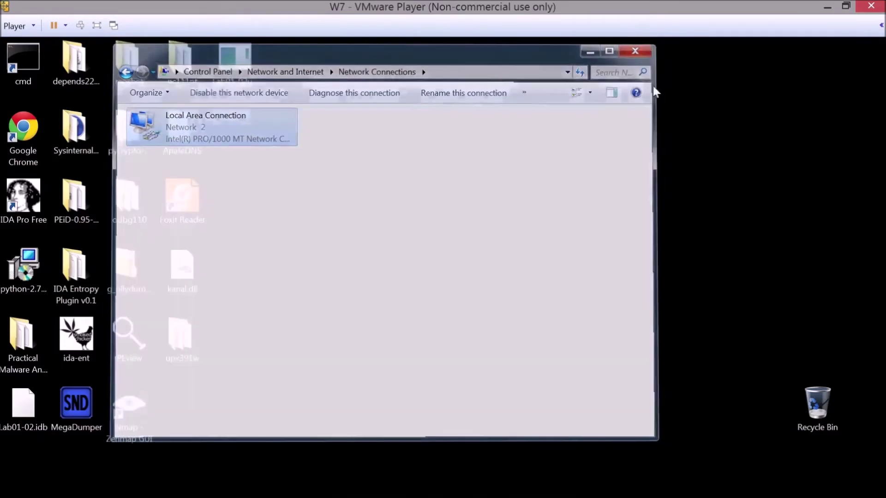
# Step: Check the tray network status shows Network 2 and select the Chrome shortcut
pyautogui.press('super')
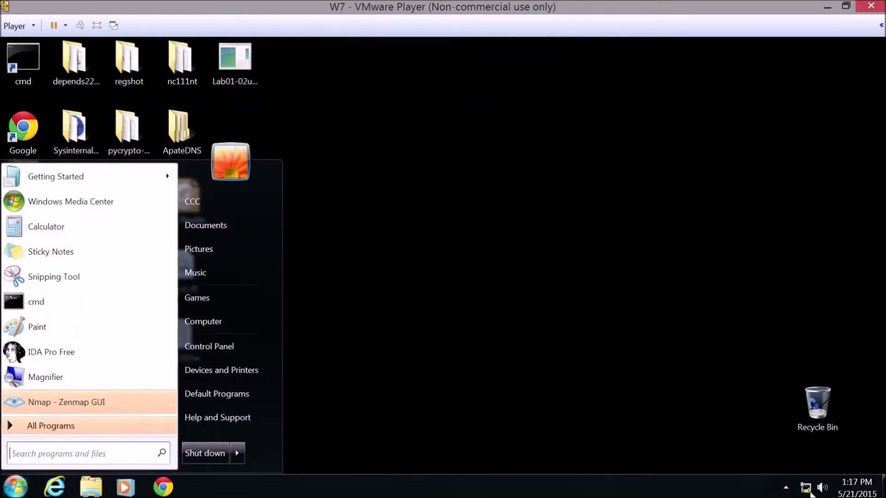
pyautogui.click(808, 490)
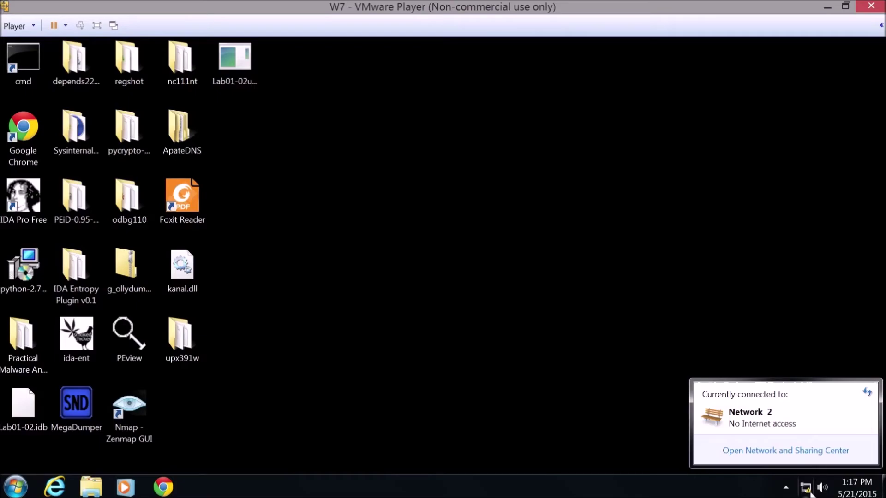
pyautogui.click(18, 130)
# Step: Launch Chrome and browse to nytimes.com
pyautogui.doubleClick(18, 130)
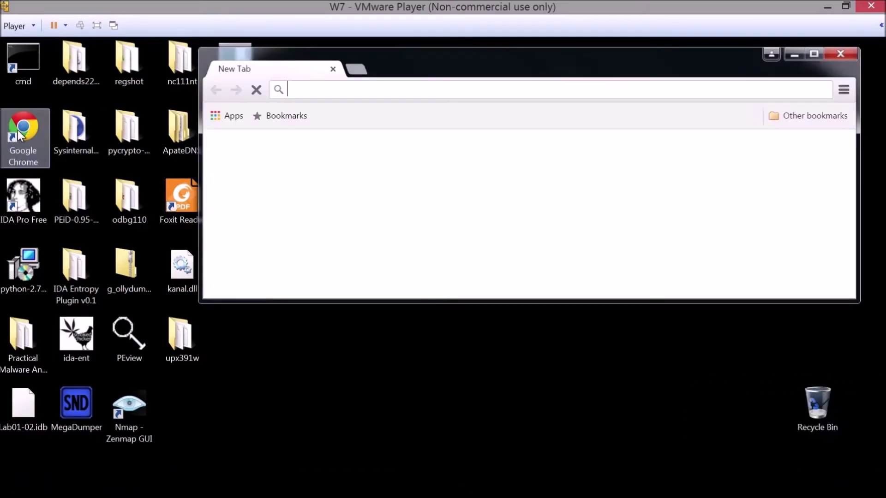
pyautogui.click(231, 117)
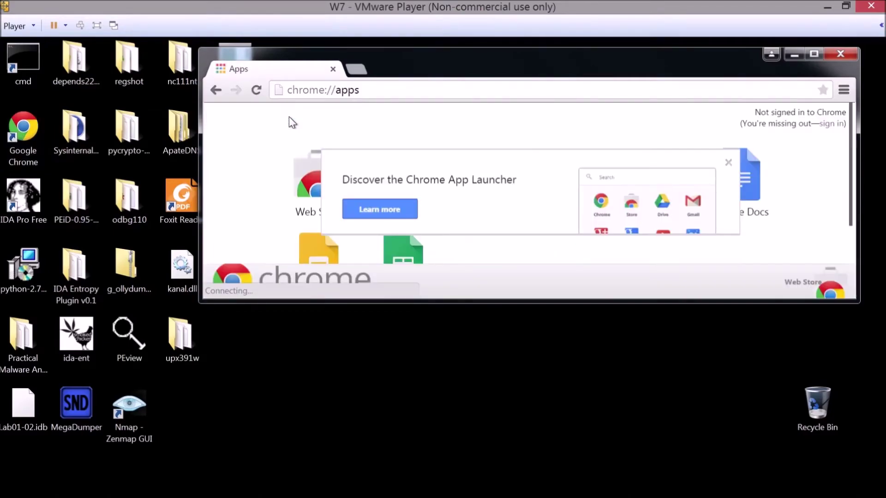
pyautogui.click(337, 91)
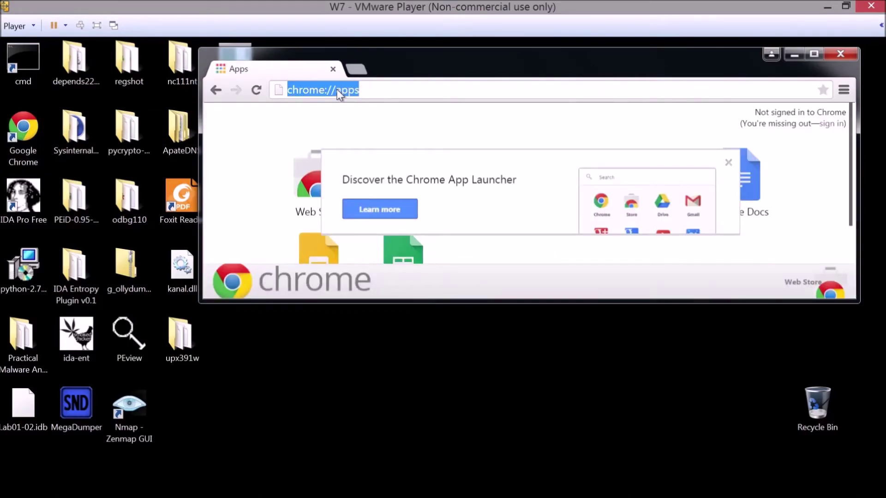
pyautogui.write('nytimes.com')
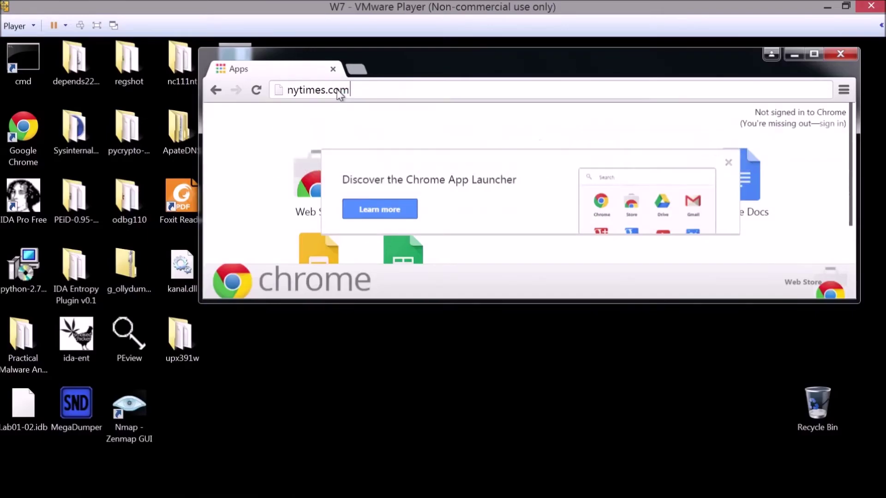
pyautogui.press('Return')
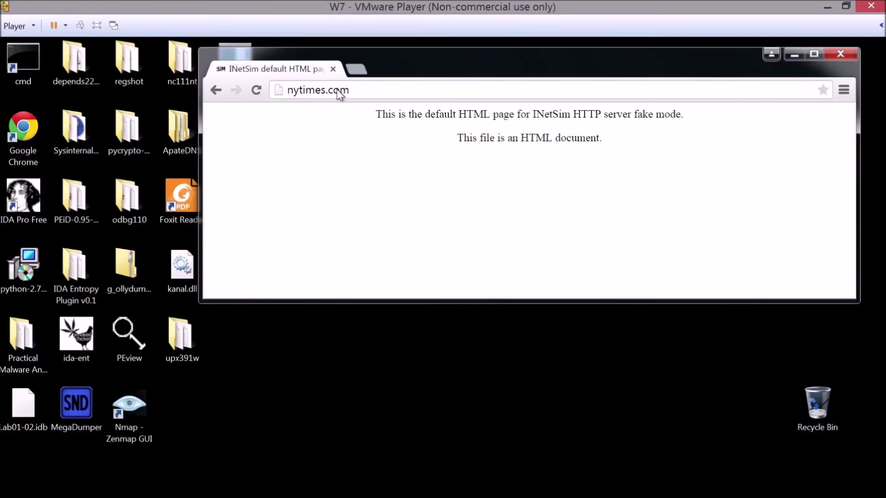
# Step: Enlarge the Chrome window and highlight the INetSim default page text
pyautogui.click(337, 91)
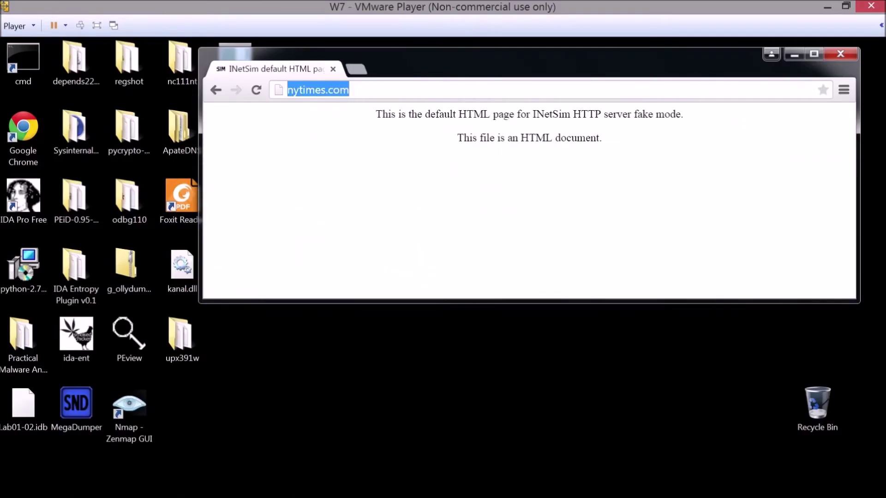
pyautogui.click(347, 96)
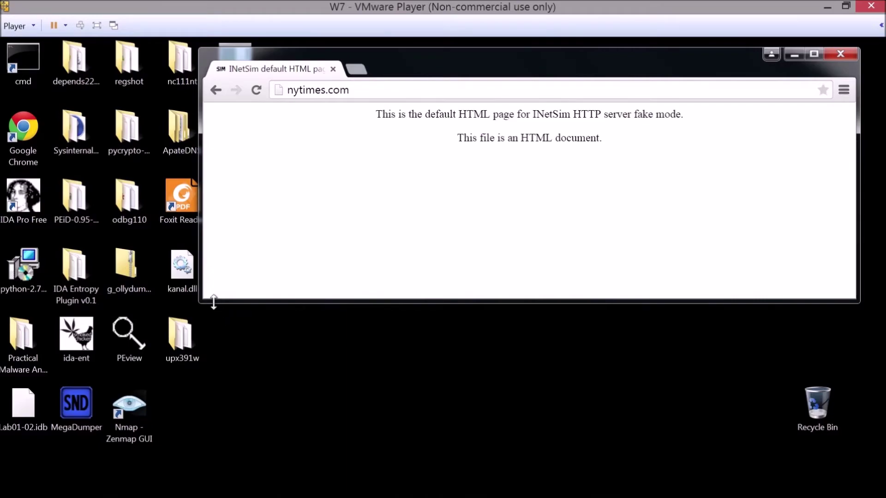
pyautogui.moveTo(200, 302); pyautogui.dragTo(78, 387)
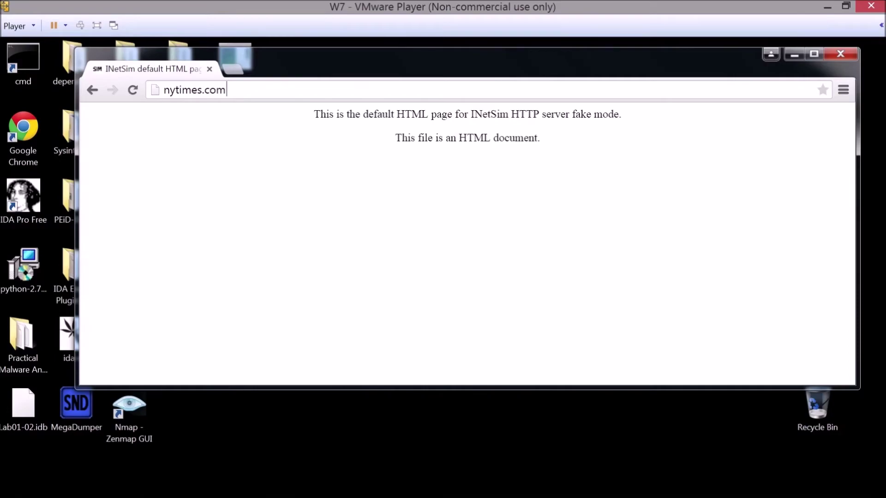
pyautogui.moveTo(312, 114); pyautogui.dragTo(538, 138)
pyautogui.click(520, 208)
# Step: Load the INetSim page at 10.1.1.60 in the address bar
pyautogui.click(227, 89)
pyautogui.write('10.1.1.60')
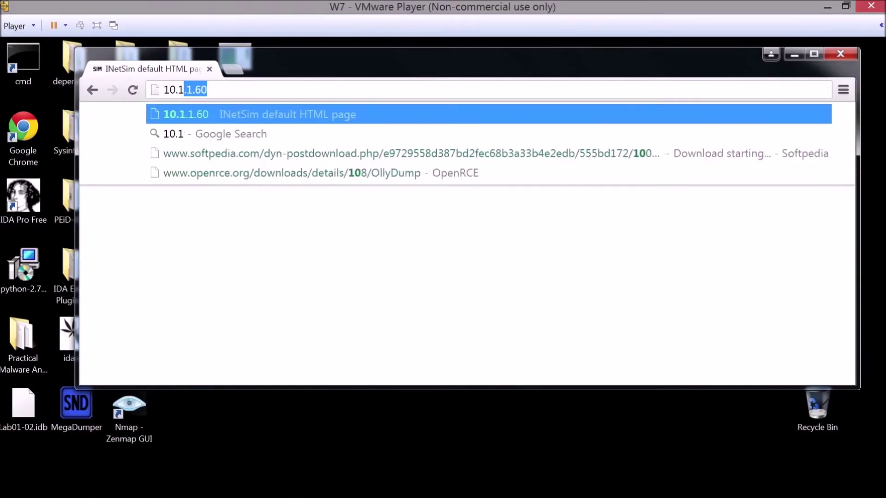
pyautogui.press('Return')
# Step: Change the address to 10.1.1.61, load it, then close Chrome
pyautogui.hotkey('ctrl', 'l')
pyautogui.press('End')
pyautogui.press('BackSpace')
pyautogui.write('1')
pyautogui.press('Return')
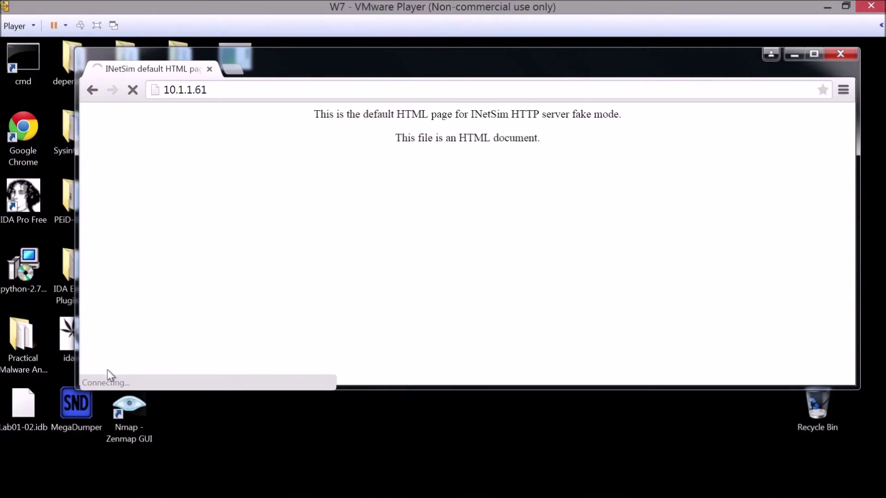
pyautogui.hotkey('ctrl', 'w')
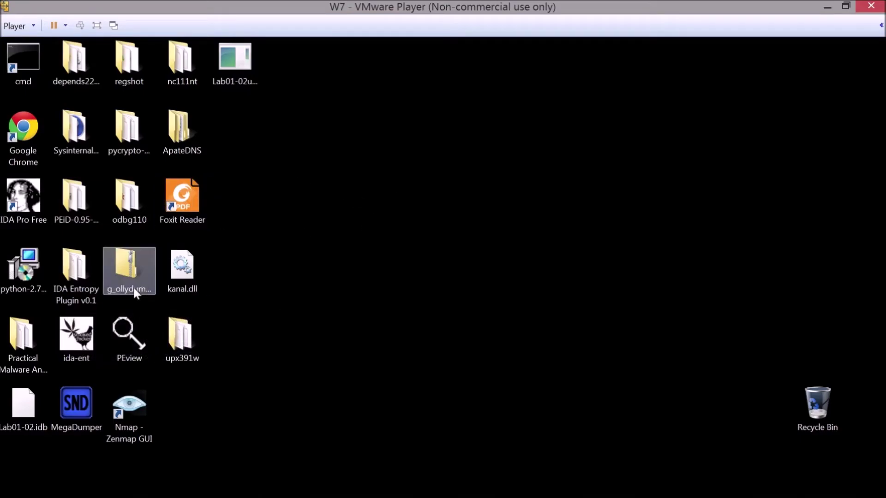
# Step: Launch Zenmap from its desktop shortcut and remove 'GUI' from the shortcut's name
pyautogui.click(131, 414)
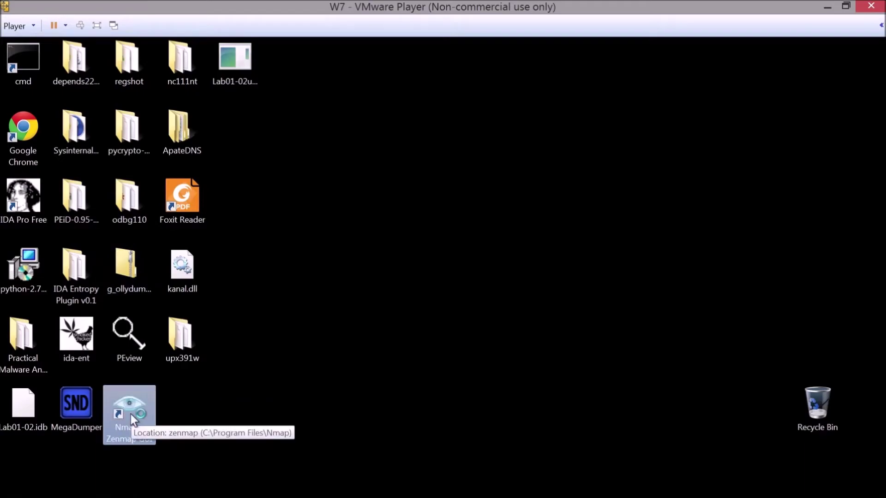
pyautogui.doubleClick(131, 414)
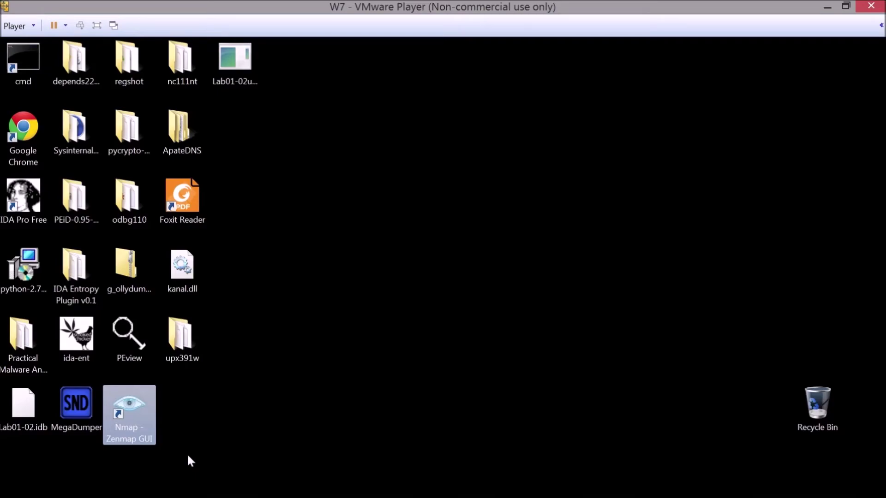
pyautogui.click(136, 441)
pyautogui.moveTo(137, 439); pyautogui.dragTo(173, 440)
pyautogui.press('BackSpace')
pyautogui.press('Return')
pyautogui.press('Return')
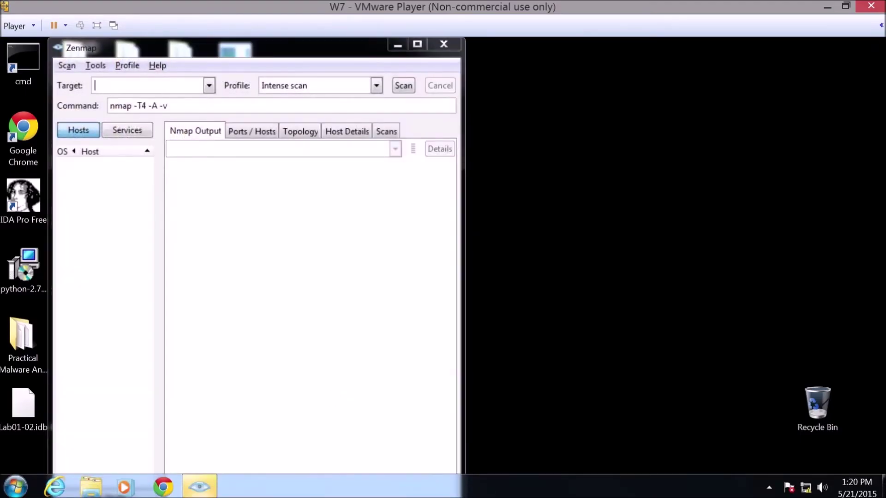
# Step: Set target 10.1.1.60 and trim the command to 'nmap -T4 10.1.1.60'
pyautogui.click(135, 87)
pyautogui.write('10.1.1.60')
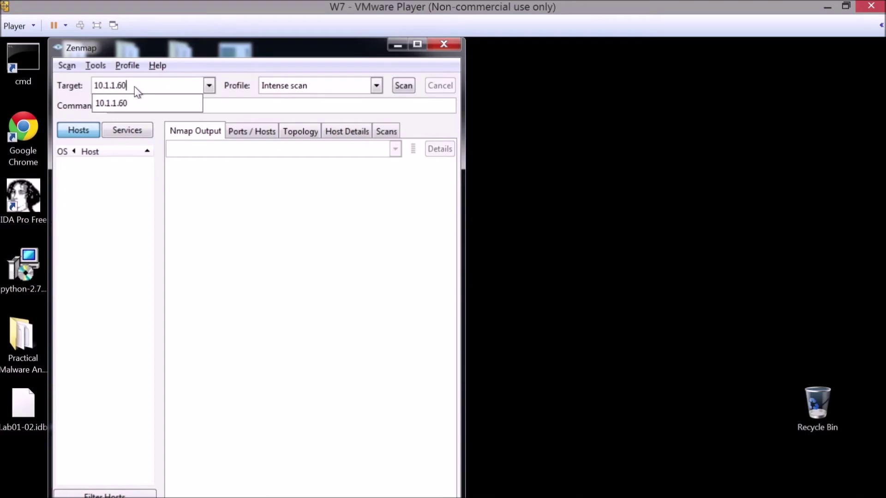
pyautogui.press('Return')
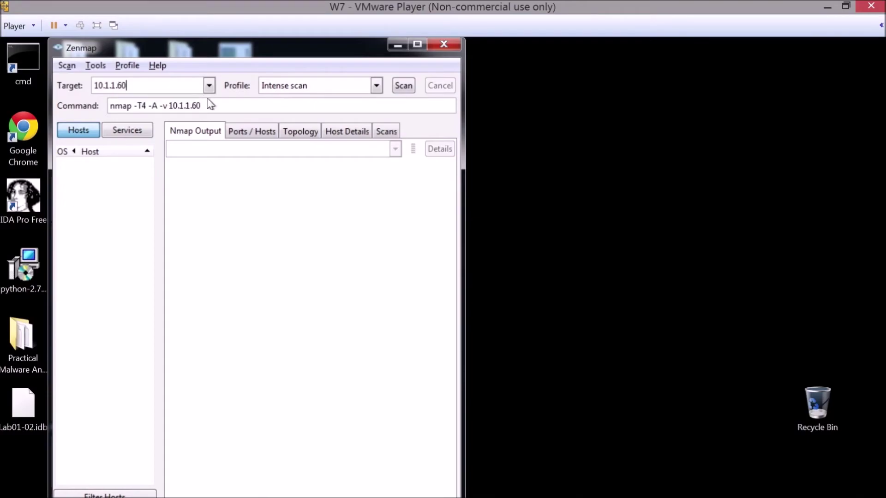
pyautogui.moveTo(169, 105); pyautogui.dragTo(147, 105)
pyautogui.press('BackSpace')
pyautogui.press('End')
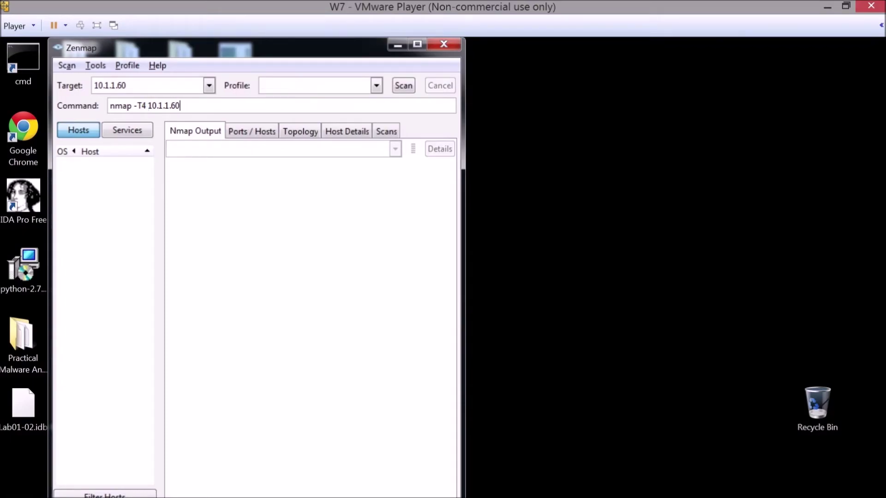
# Step: Scan 10.1.1.60 and review its 16 open ports, including ftp, ssh, smtp, http and irc
pyautogui.click(407, 85)
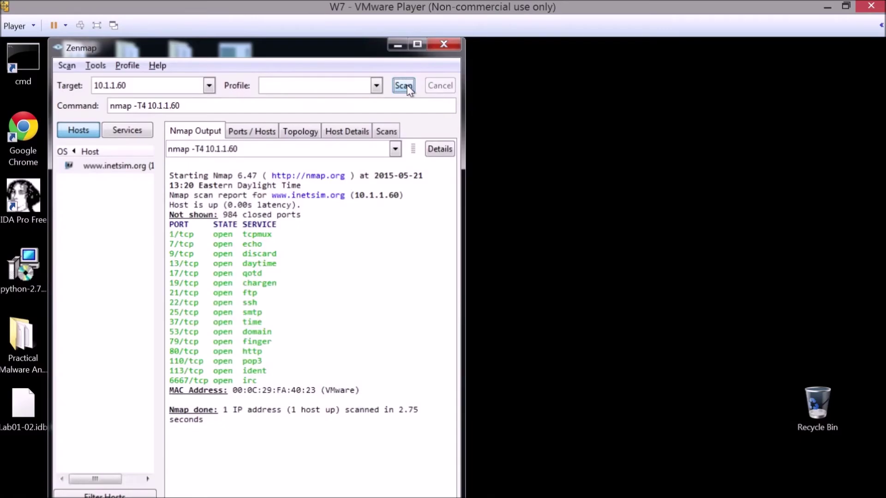
pyautogui.moveTo(267, 372); pyautogui.dragTo(169, 234)
pyautogui.click(257, 292)
pyautogui.moveTo(318, 53); pyautogui.dragTo(549, 72)
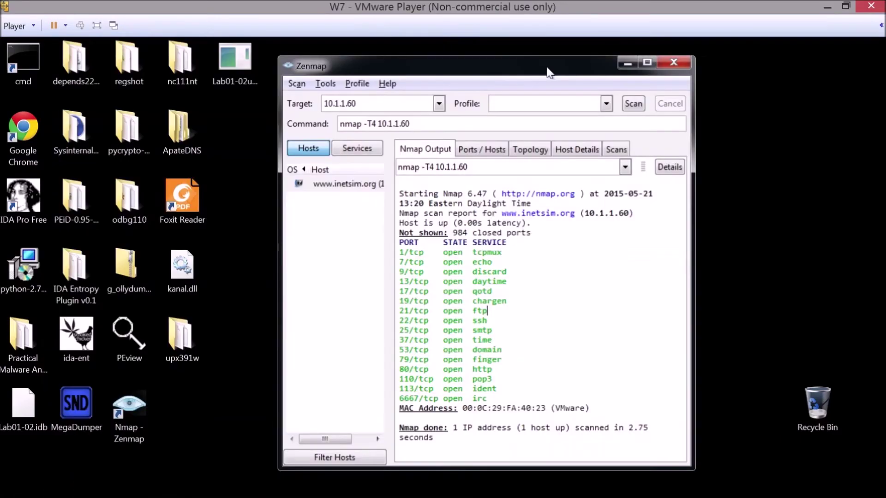